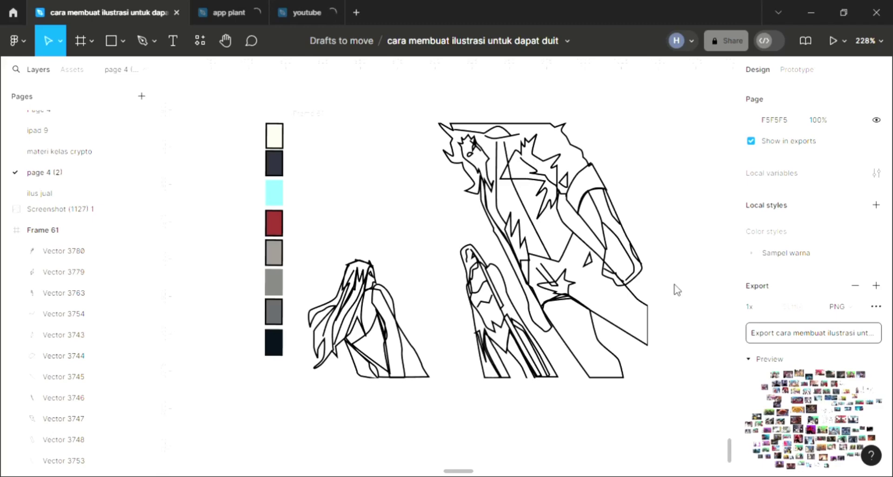
Fill the upper figure's hair-and-shirt shape (Vector 3747) with navy 2B2D39 and send it behind the line art
{"action": "scroll", "coordinate": [462, 350], "scroll_direction": "up", "scroll_amount": 1}
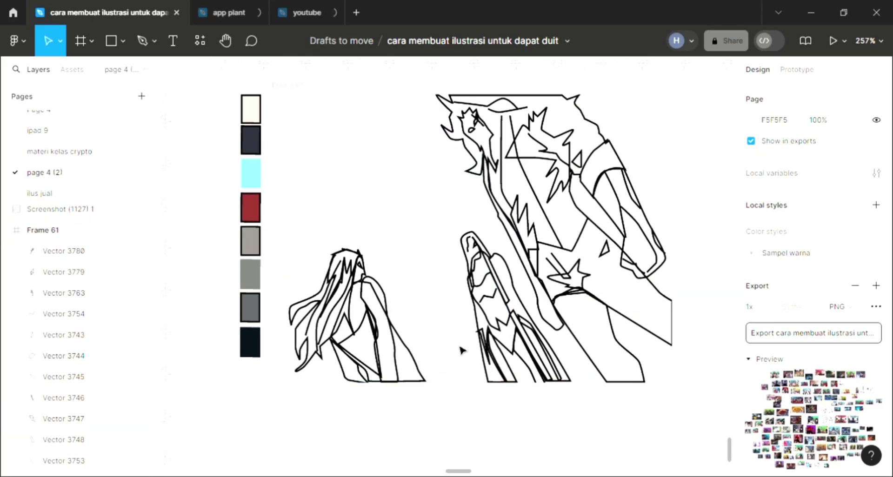
{"action": "scroll", "coordinate": [462, 349], "scroll_direction": "up", "scroll_amount": 1}
{"action": "scroll", "coordinate": [462, 346], "scroll_direction": "up", "scroll_amount": 1}
{"action": "scroll", "coordinate": [461, 343], "scroll_direction": "up", "scroll_amount": 1}
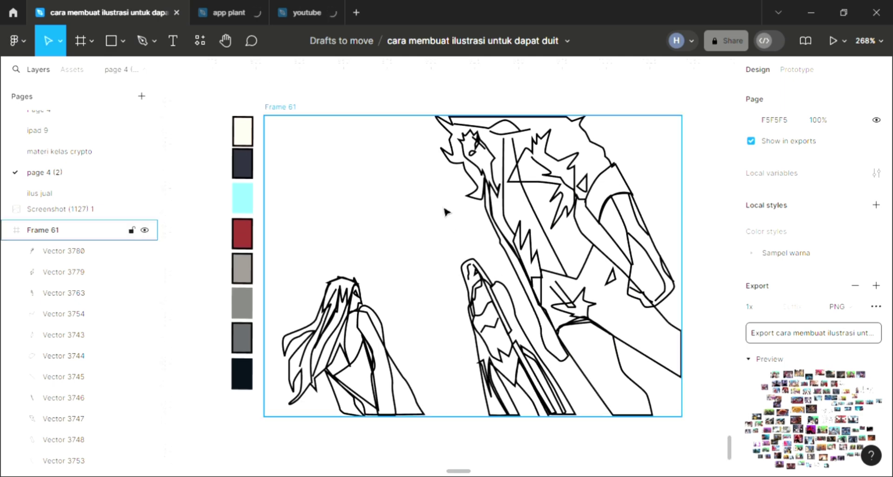
{"action": "scroll", "coordinate": [446, 207], "scroll_direction": "up", "scroll_amount": 2}
{"action": "left_click", "coordinate": [454, 160]}
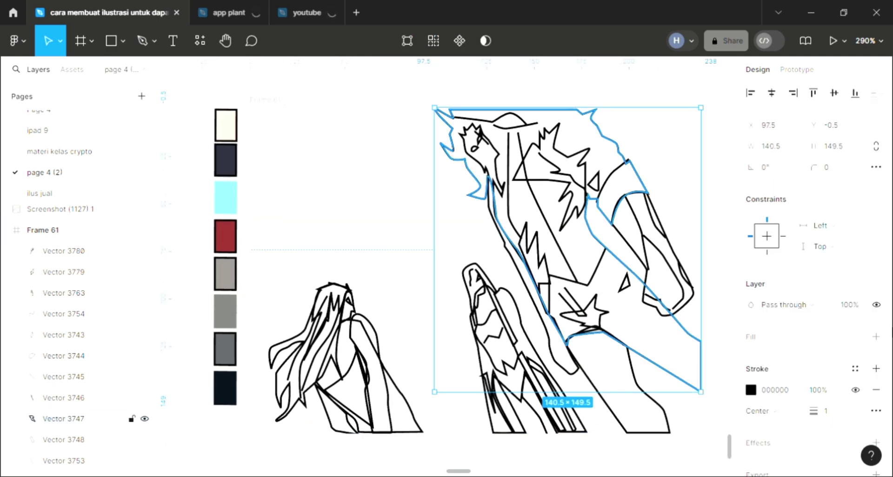
{"action": "left_click", "coordinate": [874, 334]}
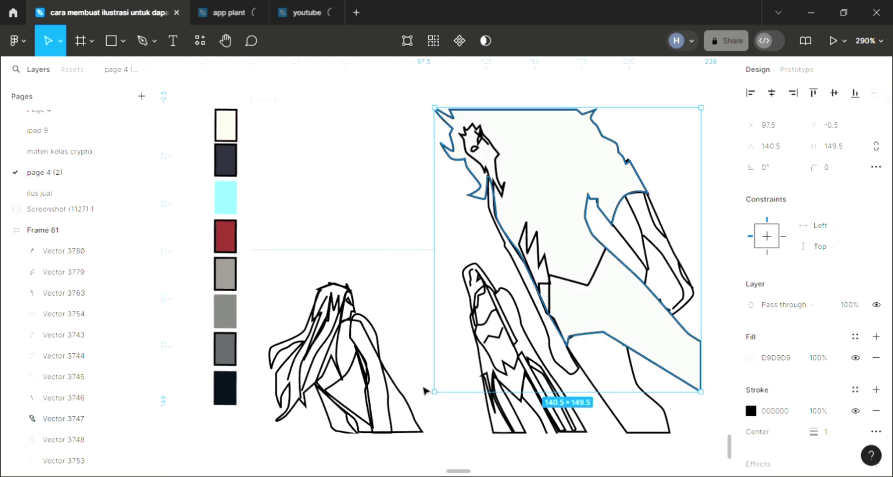
{"action": "key", "text": "i"}
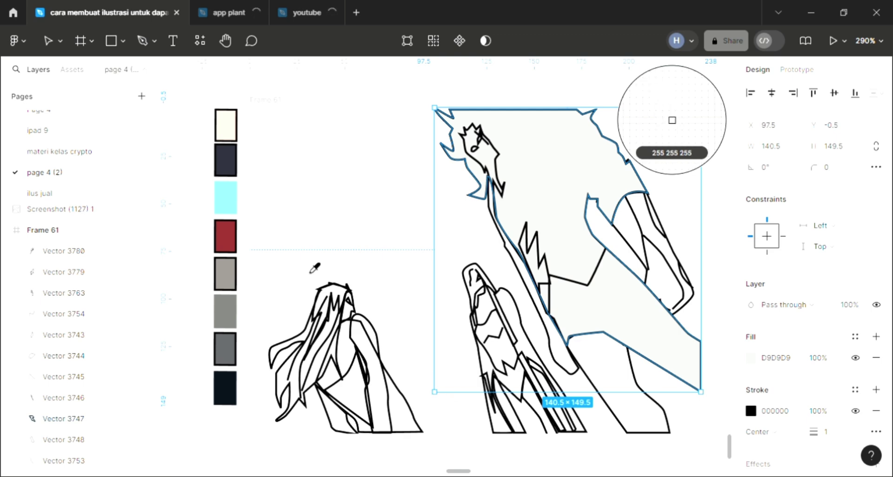
{"action": "left_click", "coordinate": [225, 160]}
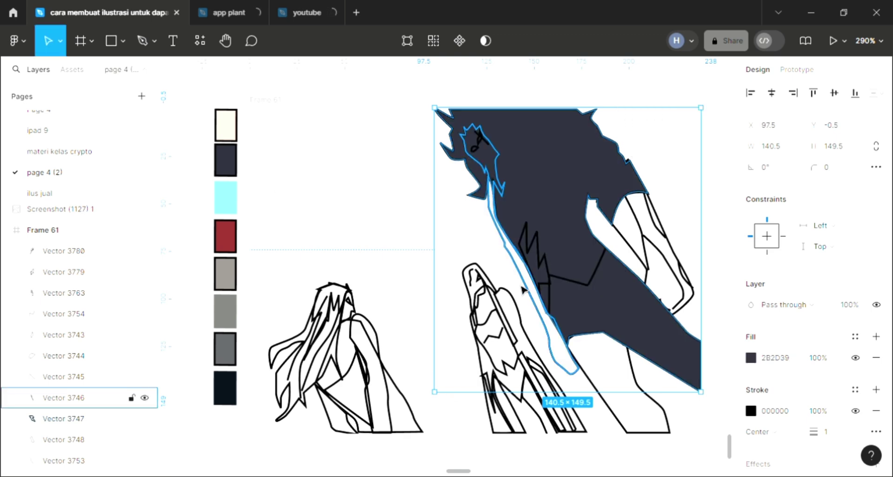
{"action": "key", "text": "ctrl+shift+bracketleft"}
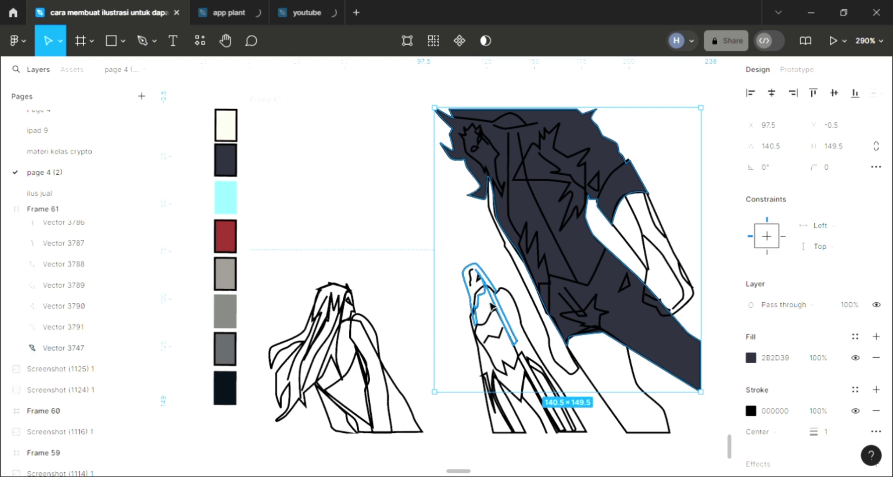
{"action": "key", "text": "Escape"}
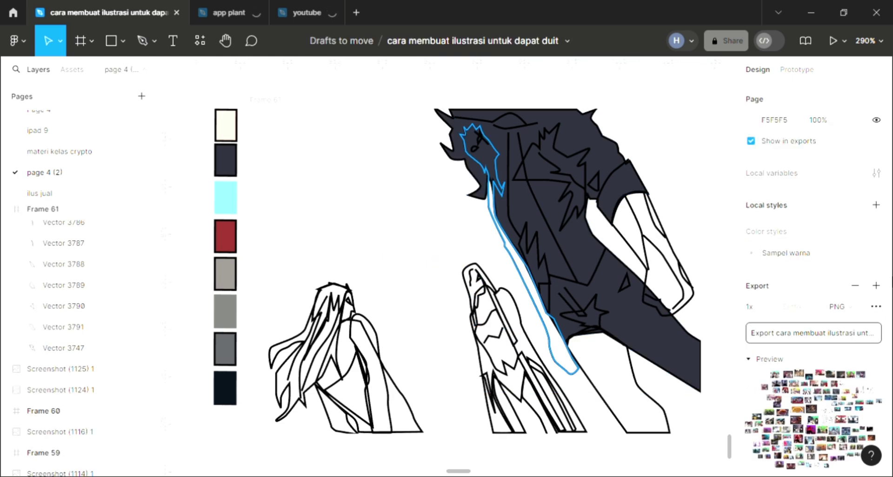
Fill the hair strand beside the face with near-black 080F19
{"action": "left_click", "coordinate": [528, 279]}
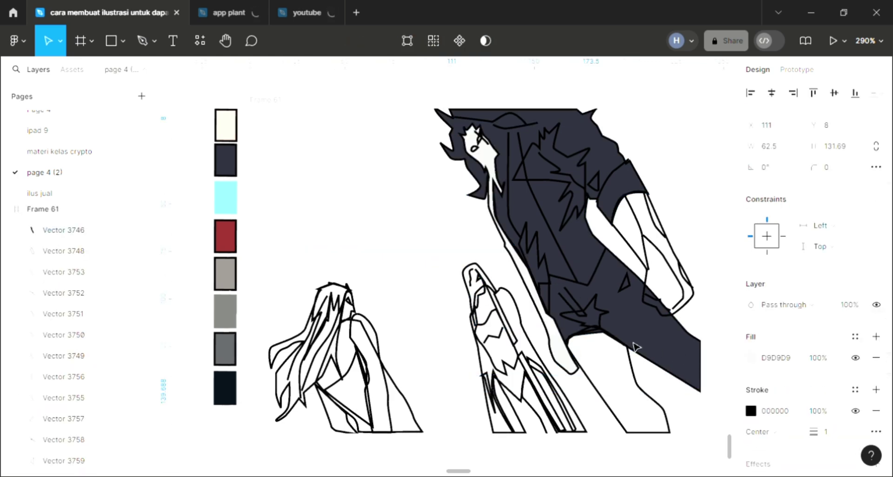
{"action": "key", "text": "i"}
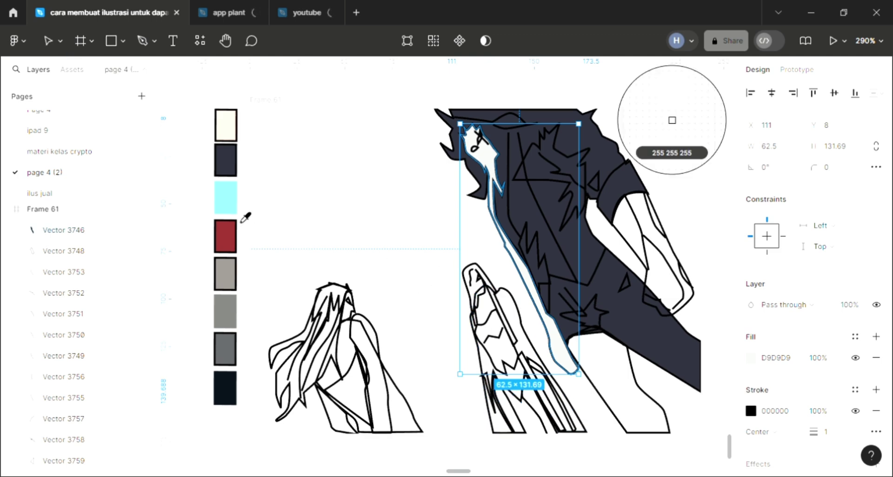
{"action": "left_click", "coordinate": [230, 401]}
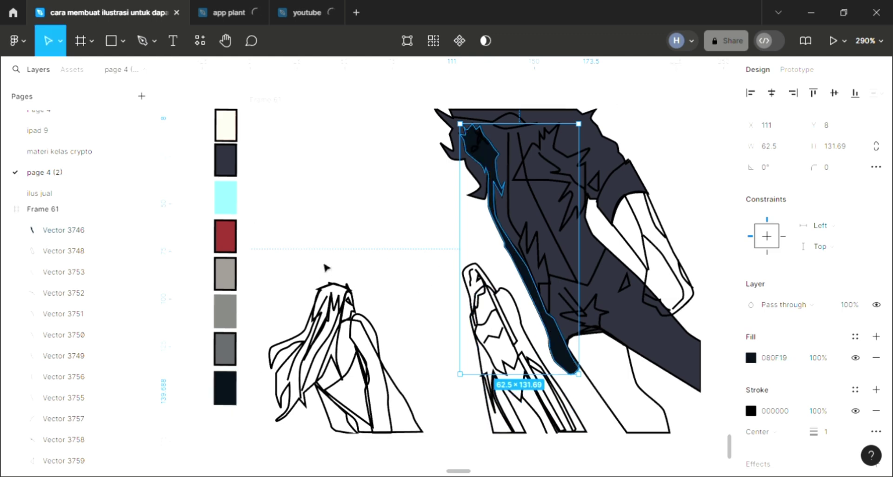
{"action": "left_click", "coordinate": [325, 267]}
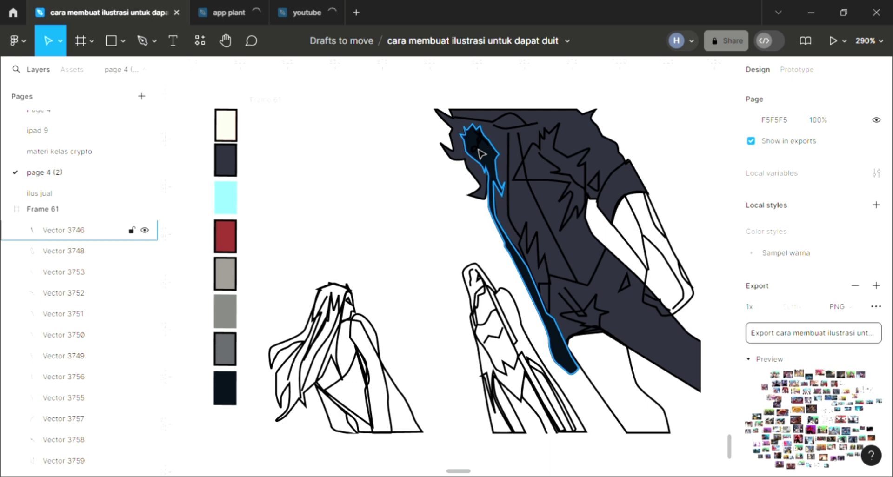
Fill the small shape next to the eye with white FFFFFF
{"action": "scroll", "coordinate": [481, 154], "scroll_direction": "up", "scroll_amount": 3, "text": "ctrl"}
{"action": "scroll", "coordinate": [391, 156], "scroll_direction": "up", "scroll_amount": 2, "text": "ctrl"}
{"action": "scroll", "coordinate": [367, 167], "scroll_direction": "up", "scroll_amount": 2, "text": "ctrl"}
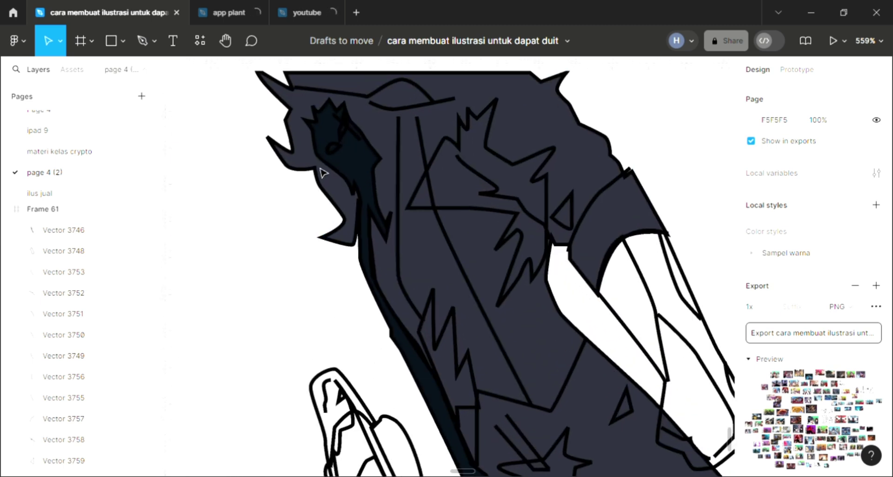
{"action": "scroll", "coordinate": [328, 172], "scroll_direction": "up", "scroll_amount": 1}
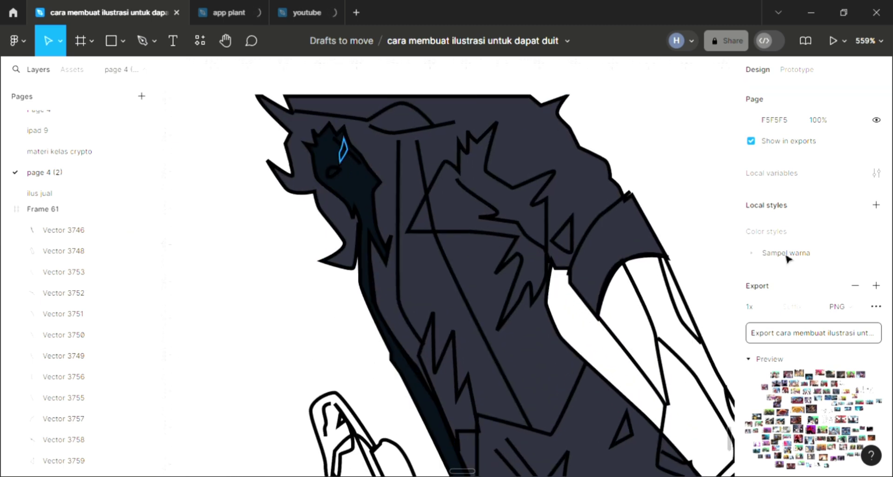
{"action": "left_click", "coordinate": [343, 149]}
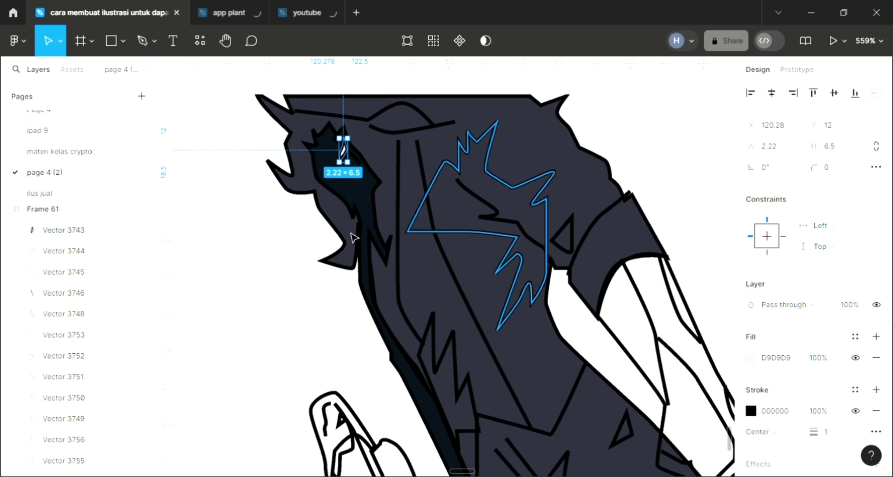
{"action": "key", "text": "i"}
{"action": "left_click", "coordinate": [281, 221]}
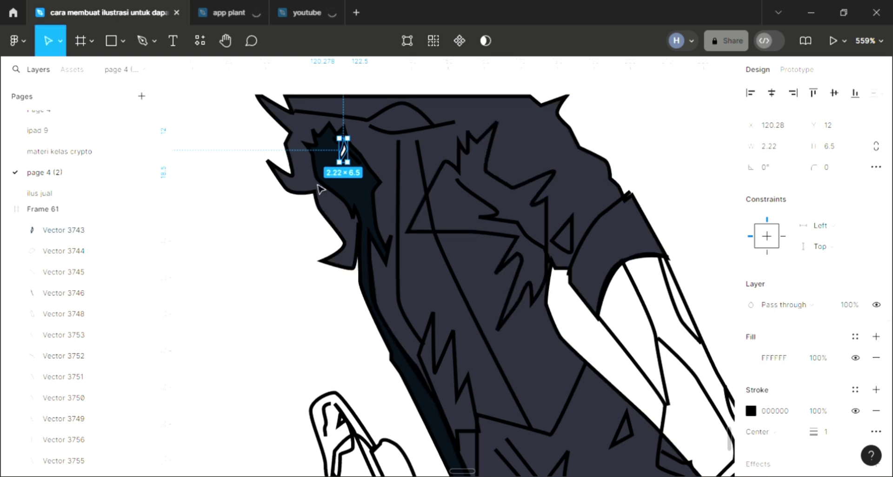
{"action": "key", "text": "Escape"}
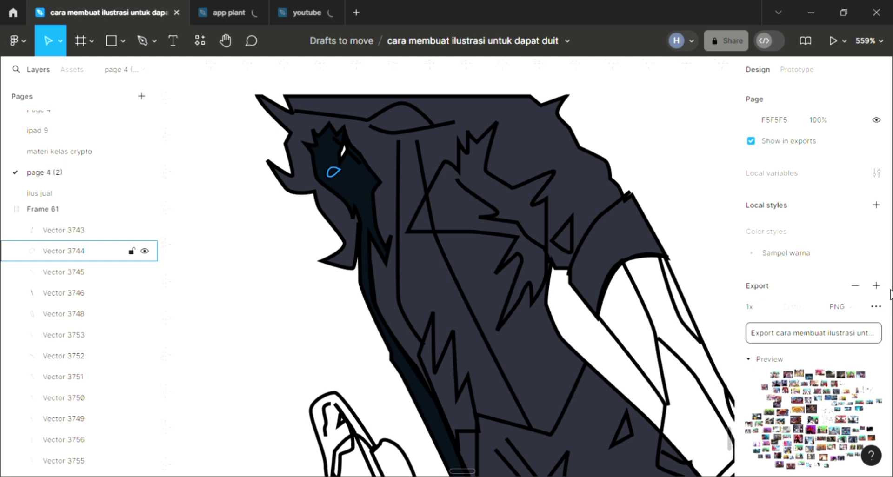
Add a white FFFFFF fill to the second eye-highlight shape
{"action": "key", "text": "ctrl+z"}
{"action": "left_click", "coordinate": [876, 336]}
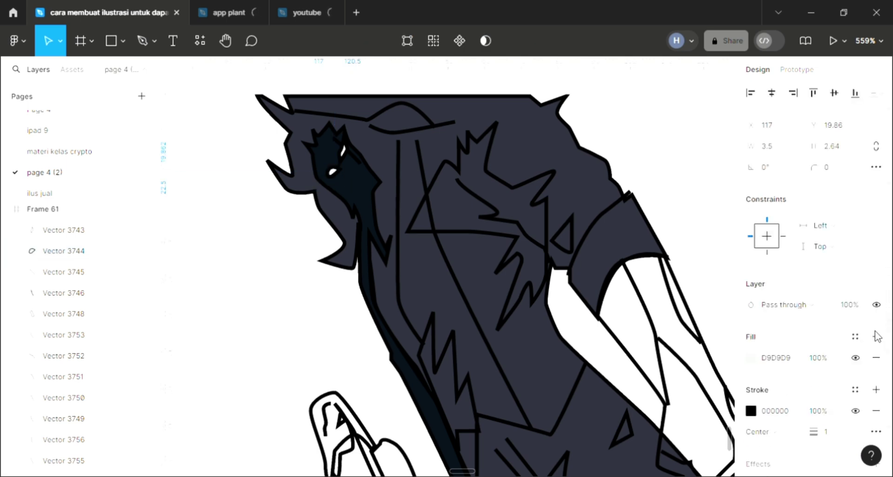
{"action": "key", "text": "i"}
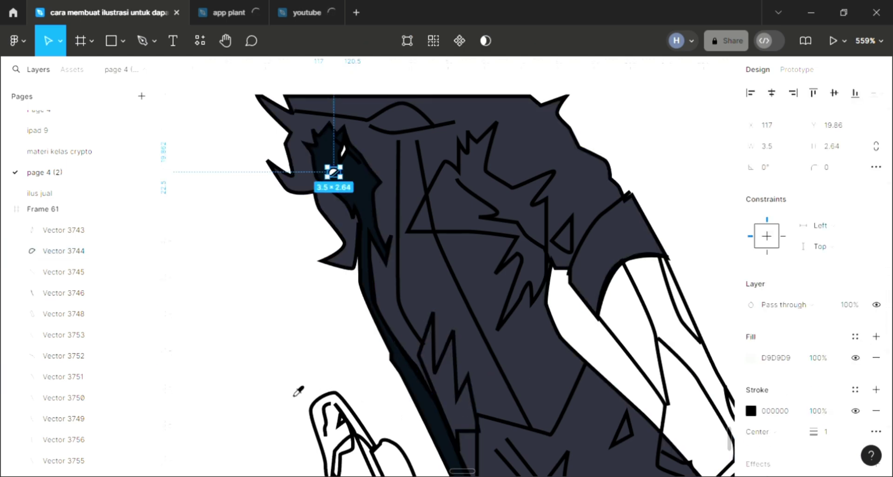
{"action": "left_click", "coordinate": [238, 349]}
{"action": "key", "text": "Escape"}
{"action": "scroll", "coordinate": [375, 192], "scroll_direction": "up", "scroll_amount": 1}
Send the navy body shape backward so the dark hair strand shows in front
{"action": "scroll", "coordinate": [375, 188], "scroll_direction": "up", "scroll_amount": 1}
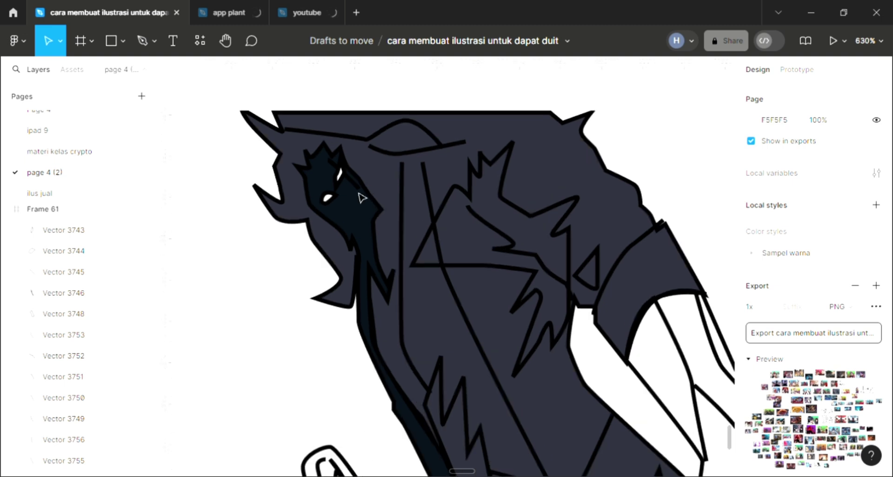
{"action": "left_click", "coordinate": [351, 206]}
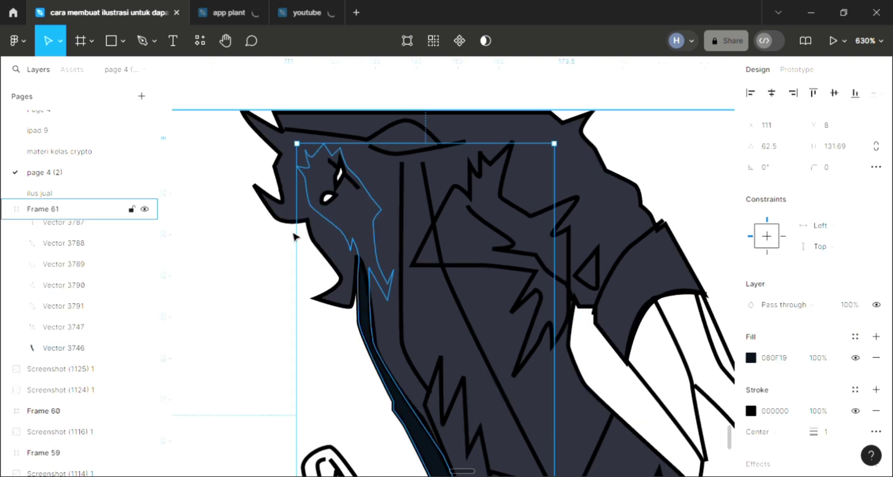
{"action": "left_click", "coordinate": [326, 223]}
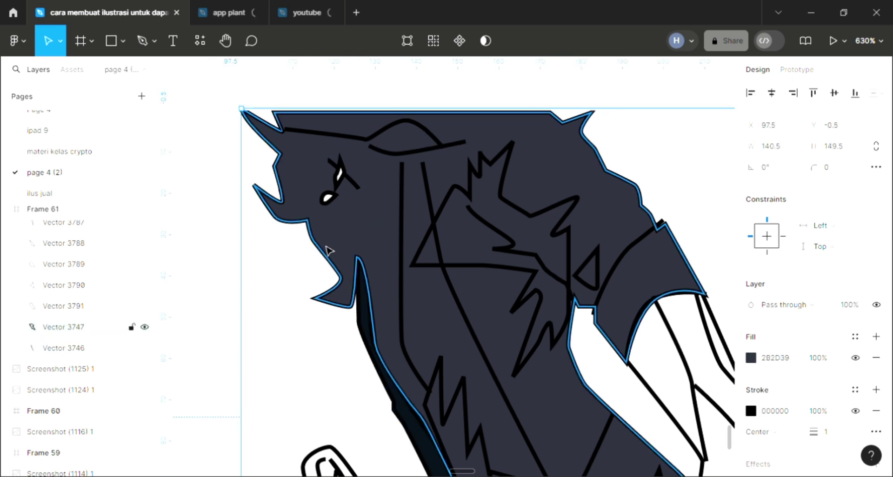
{"action": "key", "text": "ctrl+bracketleft"}
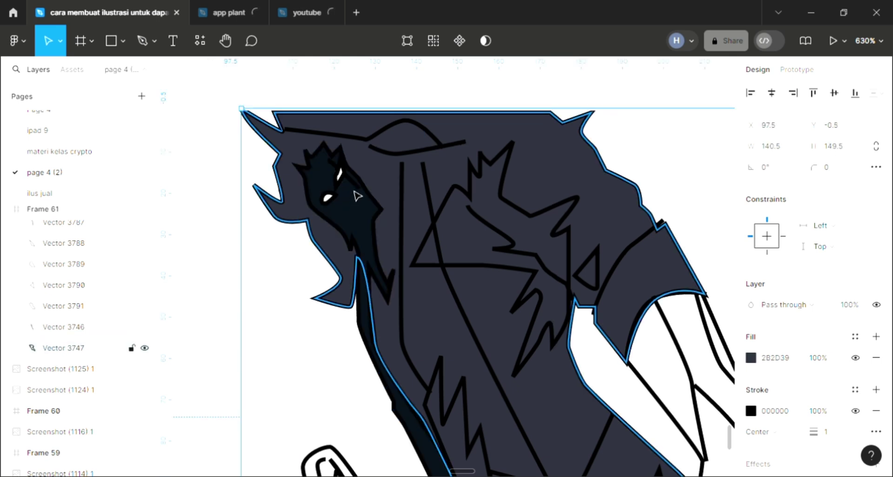
Colour the small stroke line over the eye red 90302D
{"action": "key", "text": "Tab"}
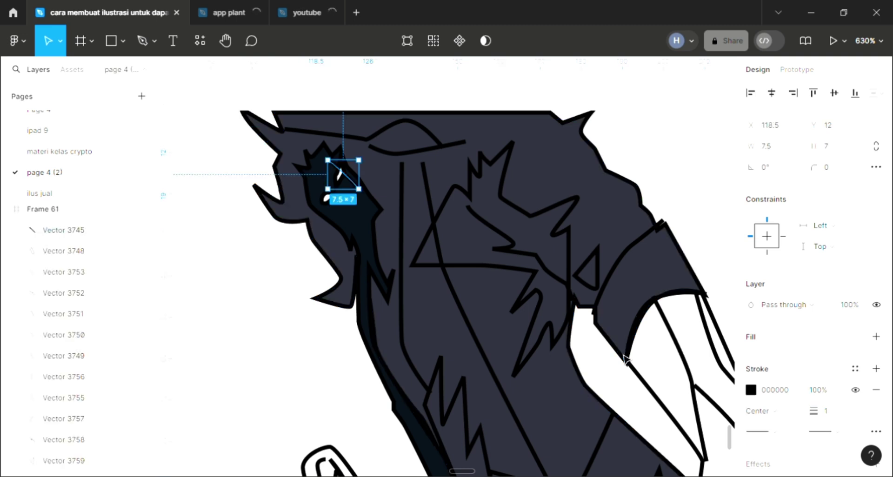
{"action": "scroll", "coordinate": [624, 358], "scroll_direction": "down", "scroll_amount": 2}
{"action": "scroll", "coordinate": [624, 358], "scroll_direction": "down", "scroll_amount": 2}
{"action": "scroll", "coordinate": [614, 356], "scroll_direction": "down", "scroll_amount": 2}
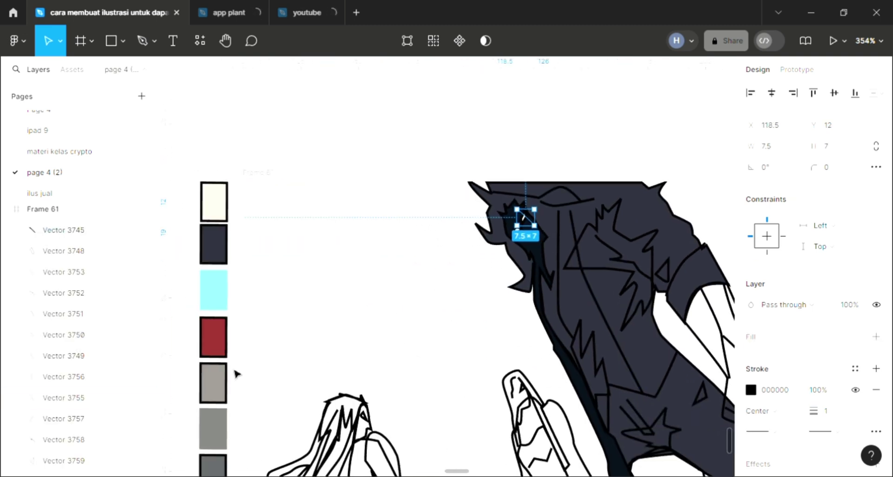
{"action": "key", "text": "i"}
{"action": "left_click", "coordinate": [216, 342]}
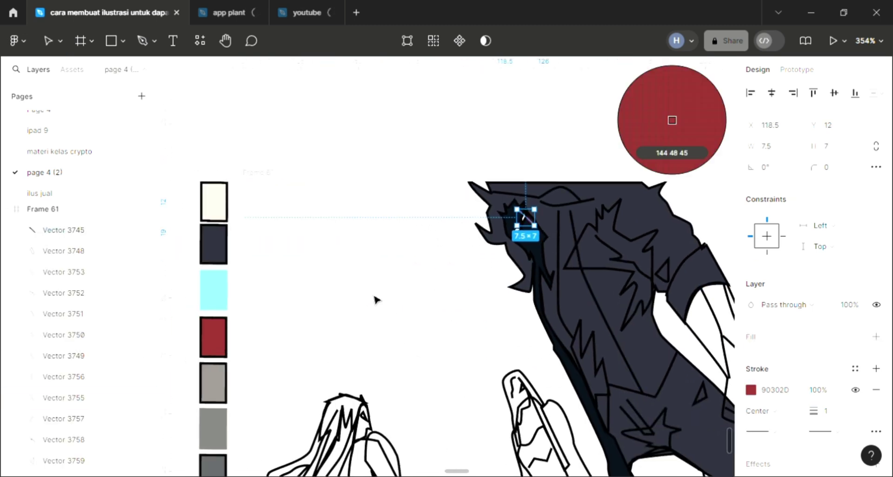
{"action": "left_click", "coordinate": [423, 287]}
{"action": "scroll", "coordinate": [422, 287], "scroll_direction": "right", "scroll_amount": 3}
Fill the jagged shadow shape on the chest with near-black 080F19
{"action": "scroll", "coordinate": [424, 285], "scroll_direction": "right", "scroll_amount": 1}
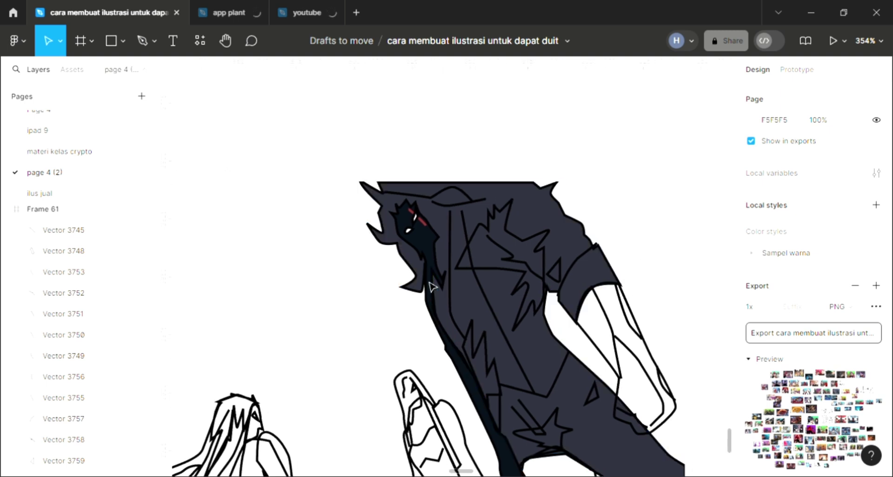
{"action": "scroll", "coordinate": [428, 282], "scroll_direction": "right", "scroll_amount": 1}
{"action": "scroll", "coordinate": [434, 278], "scroll_direction": "right", "scroll_amount": 1}
{"action": "scroll", "coordinate": [440, 277], "scroll_direction": "right", "scroll_amount": 1}
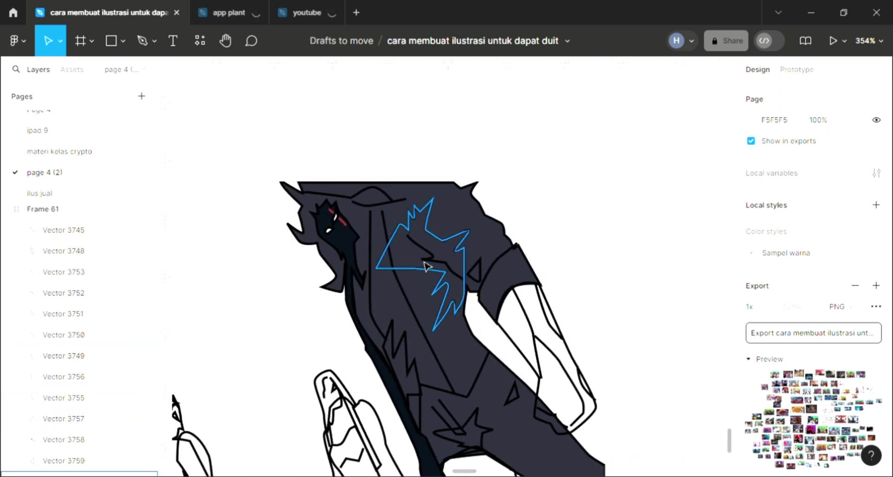
{"action": "left_click", "coordinate": [439, 277]}
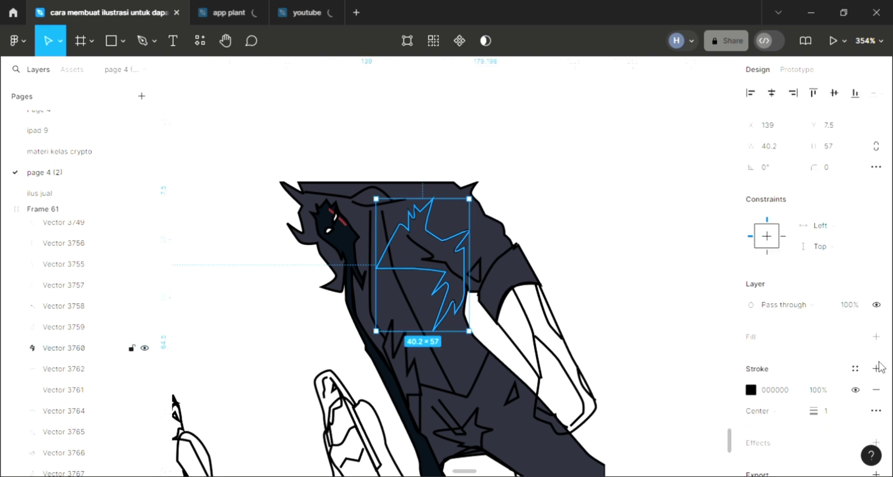
{"action": "left_click", "coordinate": [876, 336]}
{"action": "key", "text": "i"}
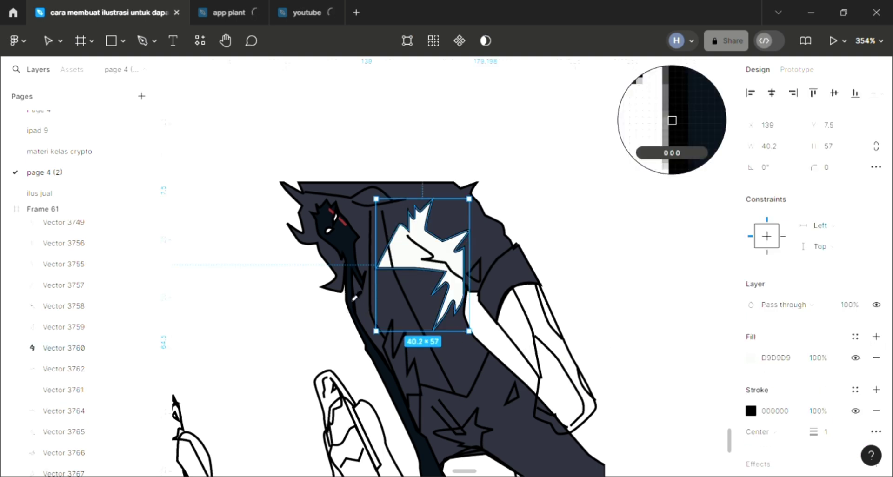
{"action": "left_click", "coordinate": [364, 183]}
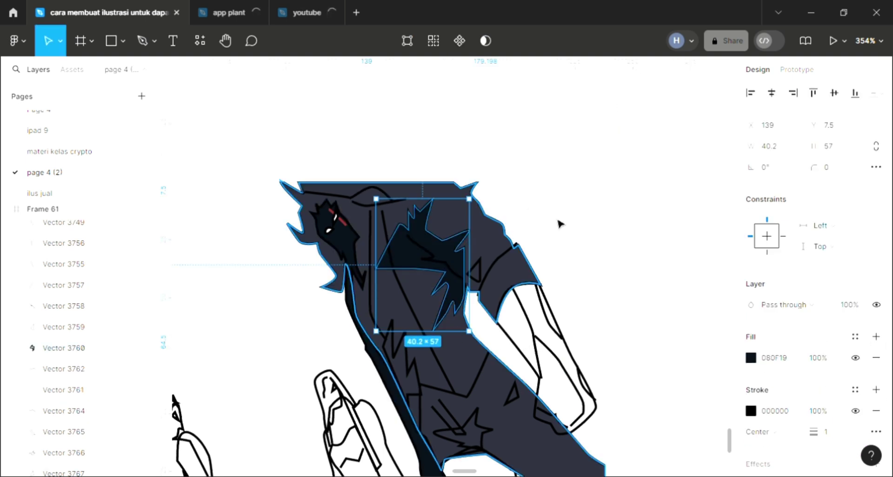
{"action": "key", "text": "Escape"}
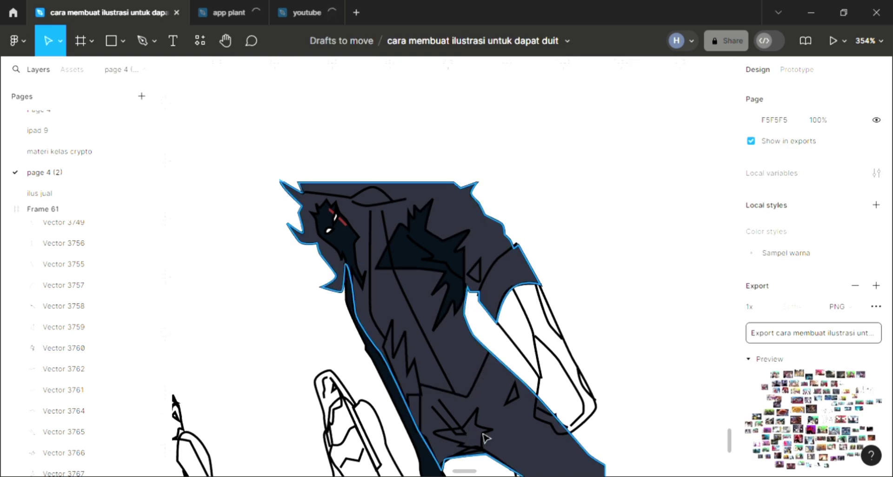
Fill the small star shape lower on the shirt with 080F19
{"action": "left_click", "coordinate": [465, 430]}
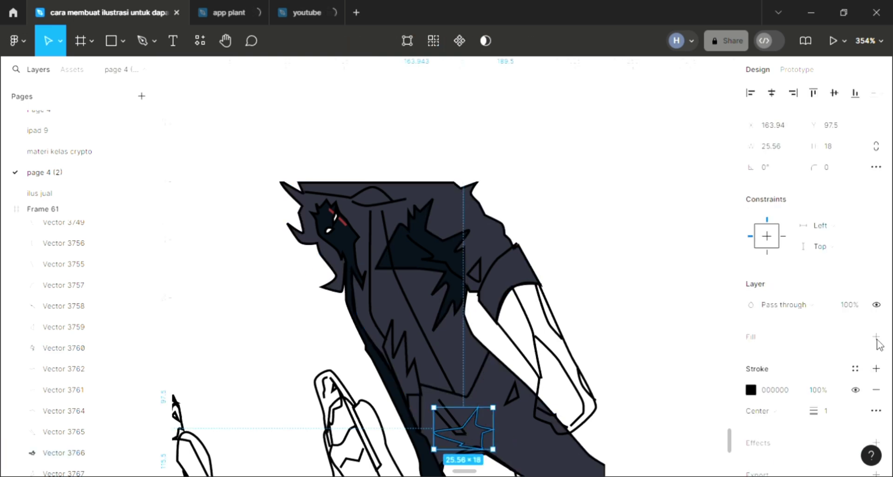
{"action": "key", "text": "i"}
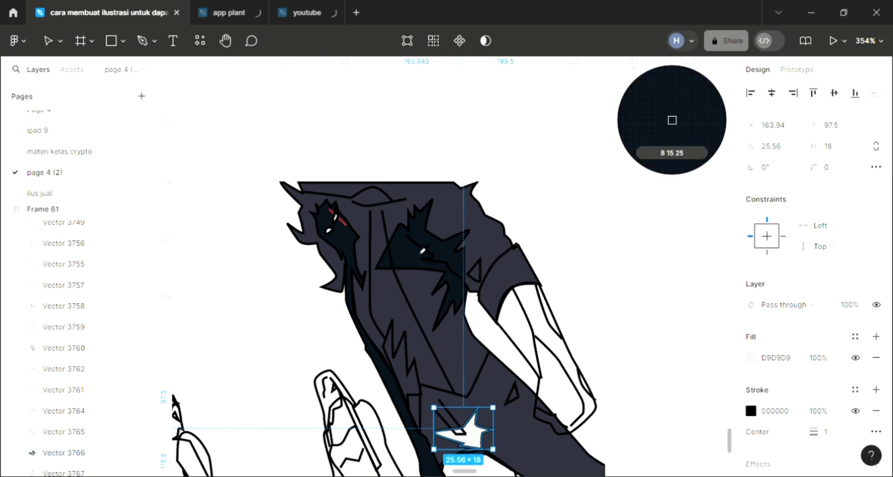
{"action": "key", "text": "Escape"}
{"action": "key", "text": "Escape"}
{"action": "scroll", "coordinate": [590, 335], "scroll_direction": "down", "scroll_amount": 3}
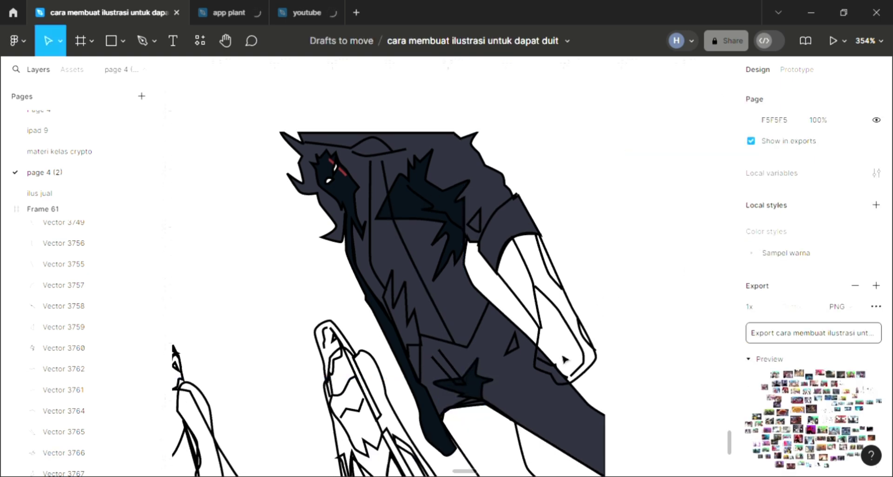
{"action": "scroll", "coordinate": [539, 458], "scroll_direction": "down", "scroll_amount": 3}
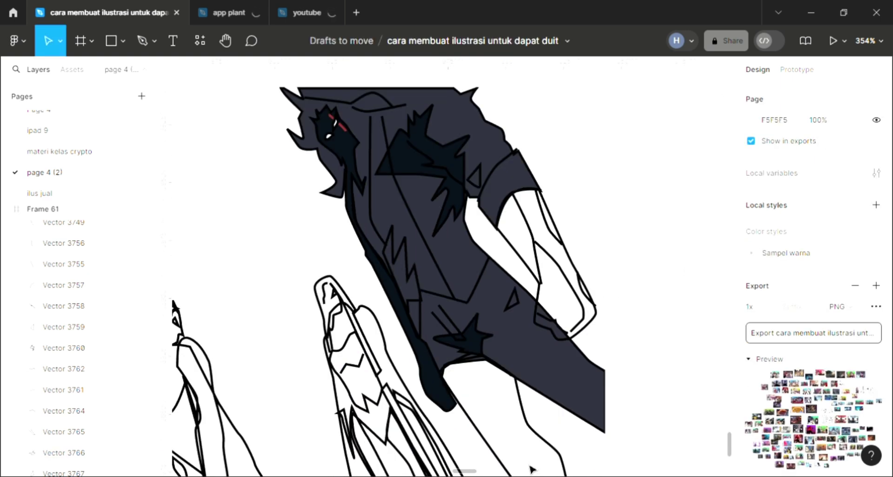
Add a fill to the arm shape and join its open top endpoints to close the outline
{"action": "left_click", "coordinate": [530, 268]}
{"action": "left_click", "coordinate": [756, 338]}
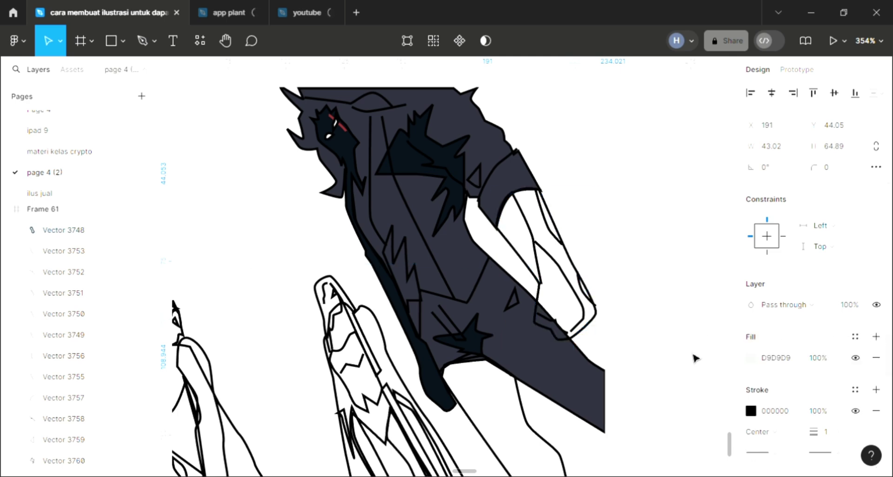
{"action": "key", "text": "Return"}
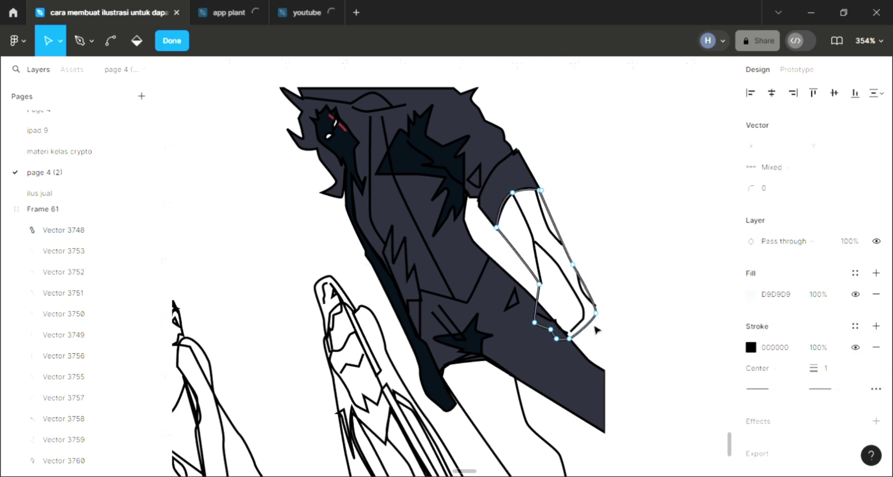
{"action": "scroll", "coordinate": [499, 243], "scroll_direction": "up", "scroll_amount": 2}
{"action": "scroll", "coordinate": [511, 242], "scroll_direction": "up", "scroll_amount": 2}
{"action": "scroll", "coordinate": [525, 242], "scroll_direction": "up", "scroll_amount": 2}
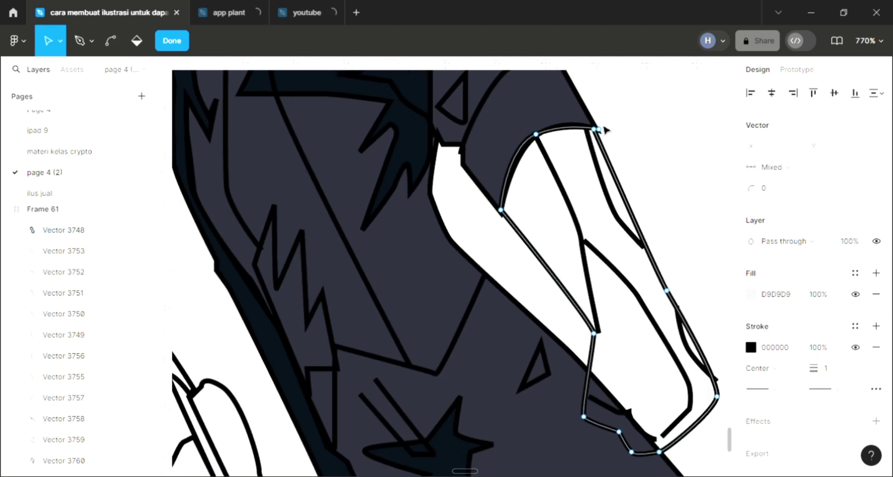
{"action": "scroll", "coordinate": [603, 130], "scroll_direction": "up", "scroll_amount": 1}
{"action": "left_click_drag", "start_coordinate": [600, 131], "coordinate": [595, 130]}
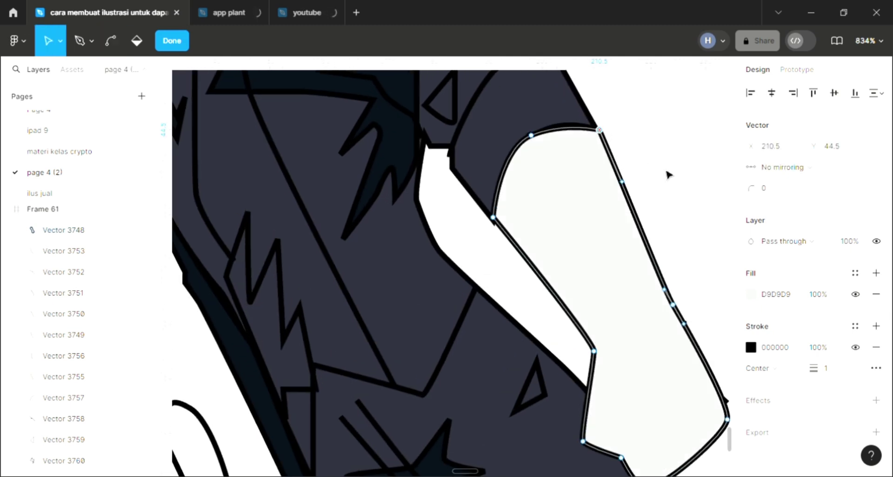
{"action": "key", "text": "Escape"}
{"action": "key", "text": "Escape"}
{"action": "scroll", "coordinate": [668, 175], "scroll_direction": "down", "scroll_amount": 3}
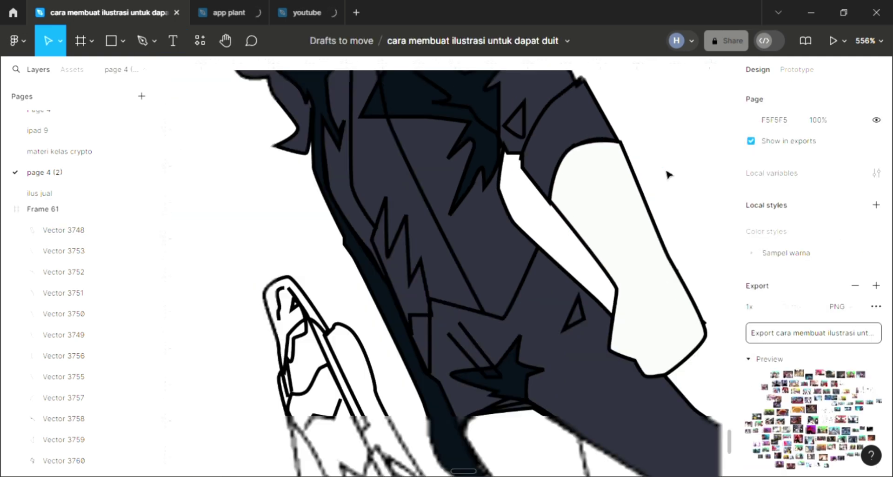
{"action": "double_click", "coordinate": [663, 245]}
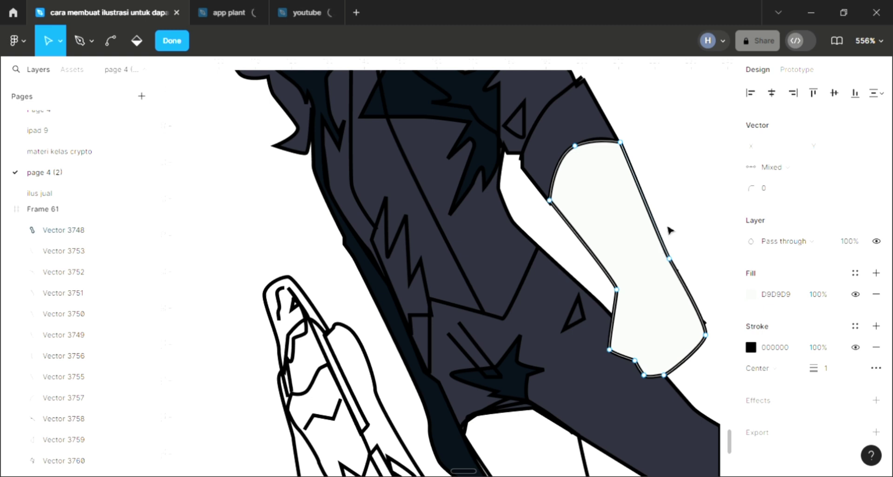
{"action": "key", "text": "Escape"}
Send the arm shape behind the outlines and fill it with near-black 080F19
{"action": "key", "text": "ctrl+shift+bracketleft"}
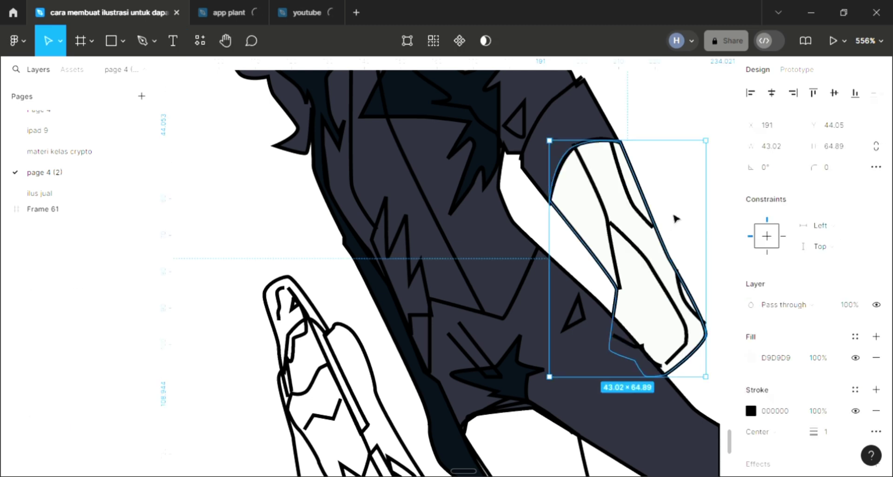
{"action": "left_click", "coordinate": [537, 303]}
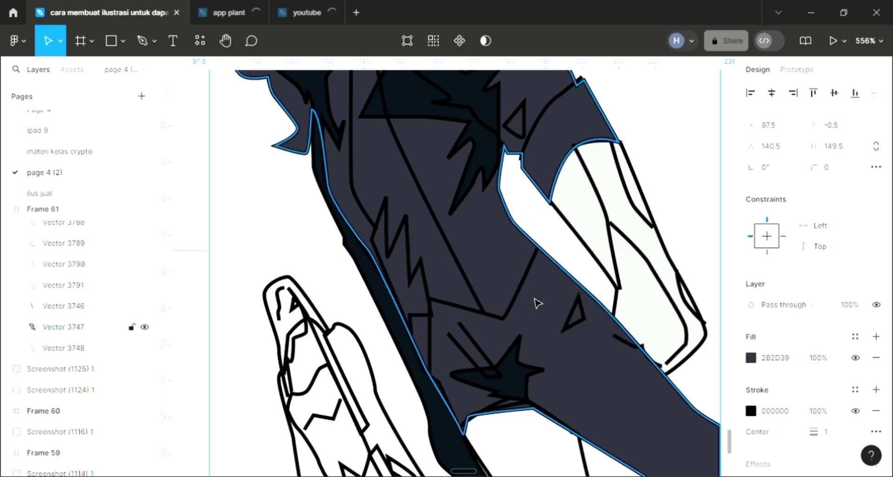
{"action": "scroll", "coordinate": [539, 300], "scroll_direction": "down", "scroll_amount": 3, "text": "ctrl"}
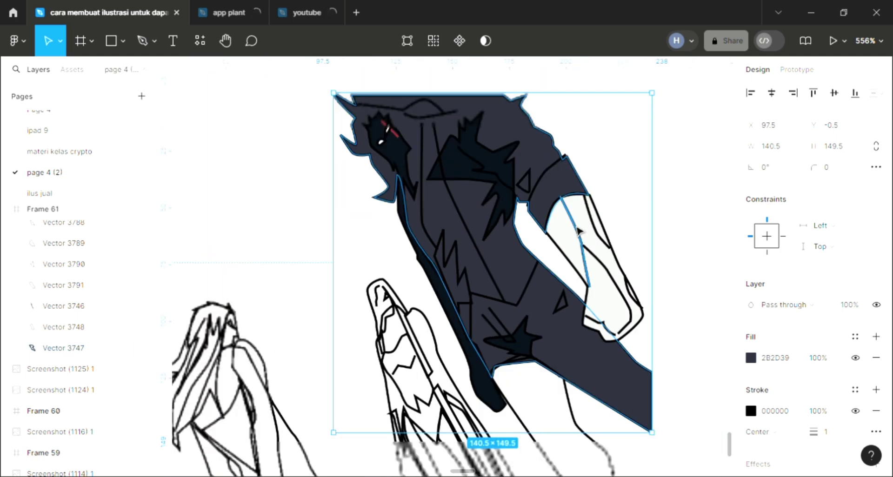
{"action": "left_click", "coordinate": [579, 230]}
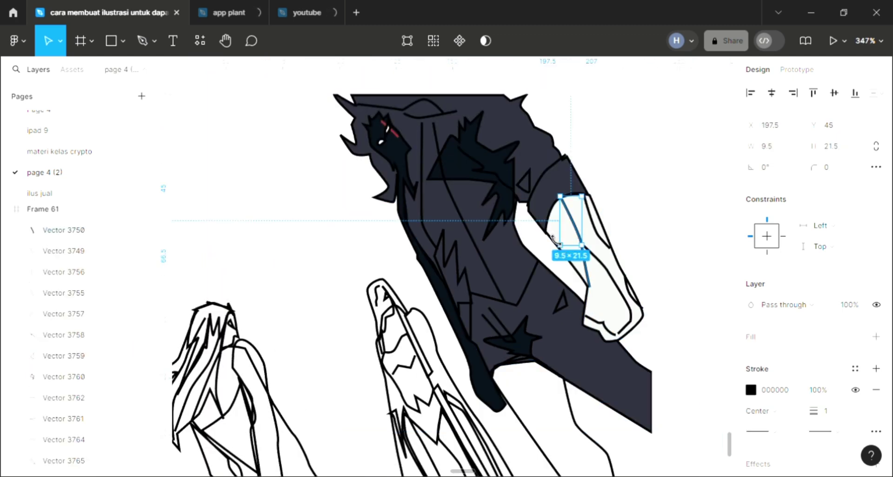
{"action": "left_click", "coordinate": [553, 238]}
{"action": "key", "text": "i"}
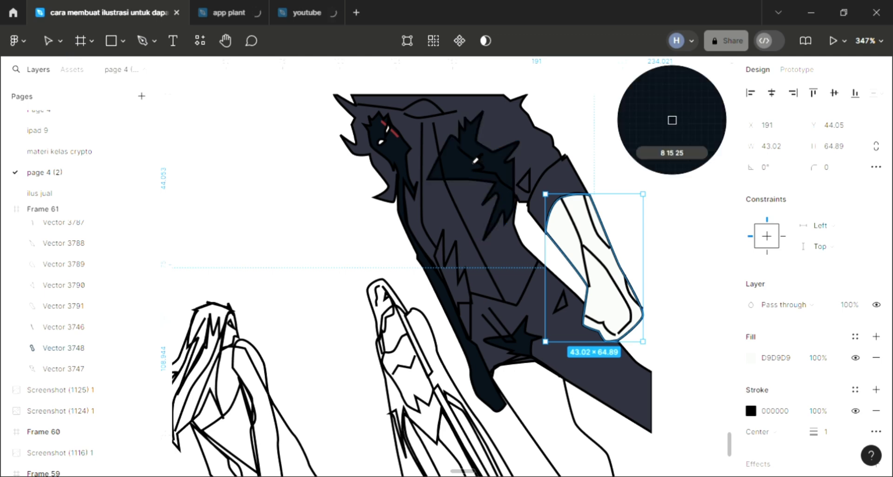
{"action": "left_click", "coordinate": [672, 120]}
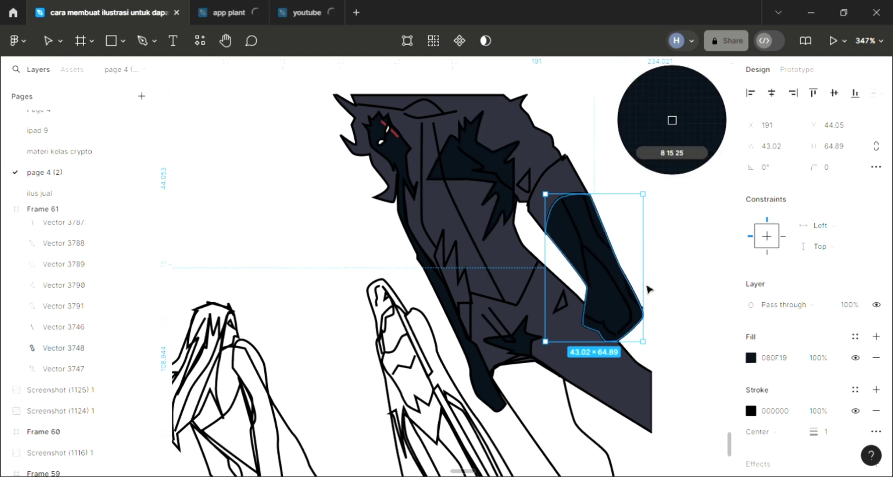
{"action": "key", "text": "Escape"}
{"action": "left_click", "coordinate": [636, 313]}
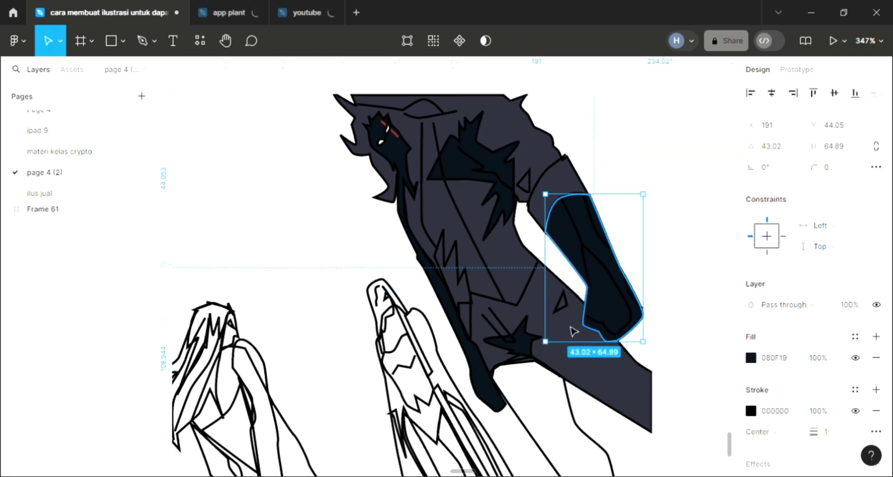
Fill the two small torso triangles with dark navy 080F19
{"action": "left_click", "coordinate": [564, 309]}
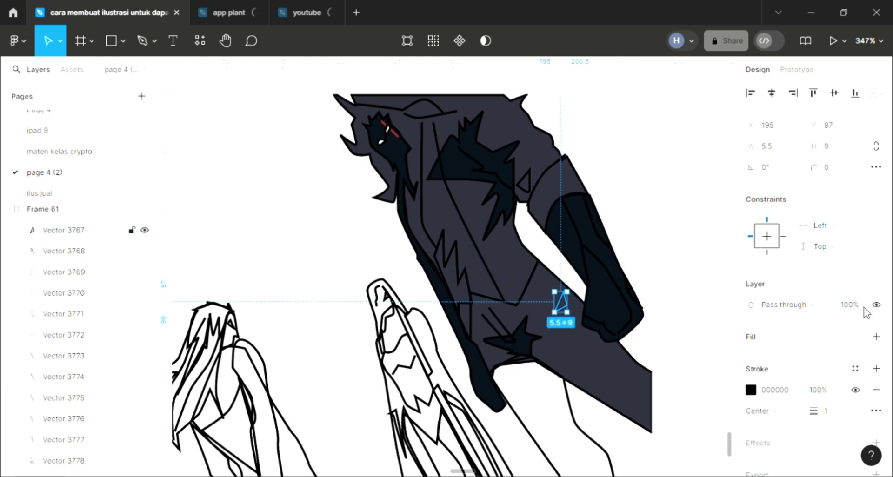
{"action": "left_click", "coordinate": [875, 337]}
{"action": "key", "text": "i"}
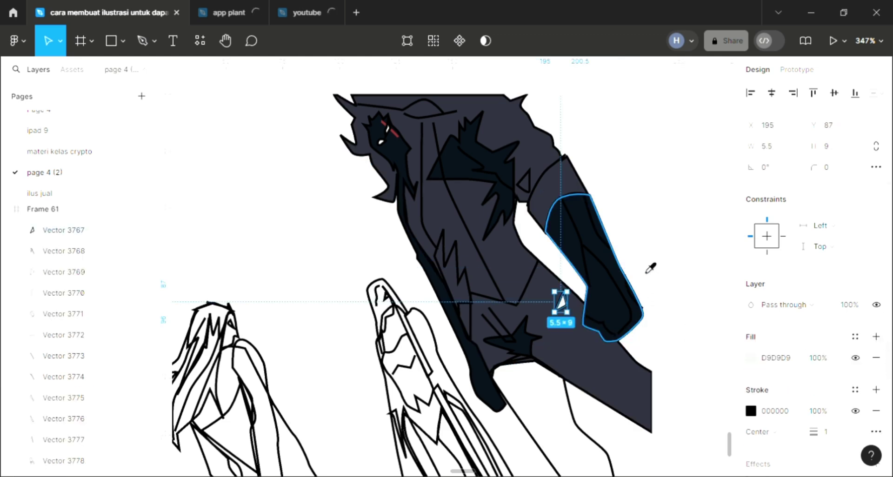
{"action": "left_click", "coordinate": [594, 213]}
{"action": "left_click", "coordinate": [525, 182]}
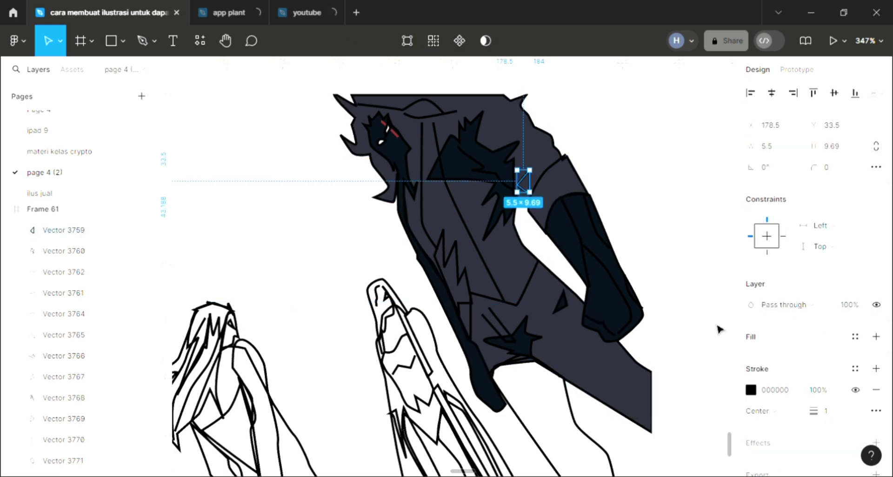
{"action": "left_click", "coordinate": [876, 336]}
{"action": "key", "text": "i"}
{"action": "left_click", "coordinate": [570, 219]}
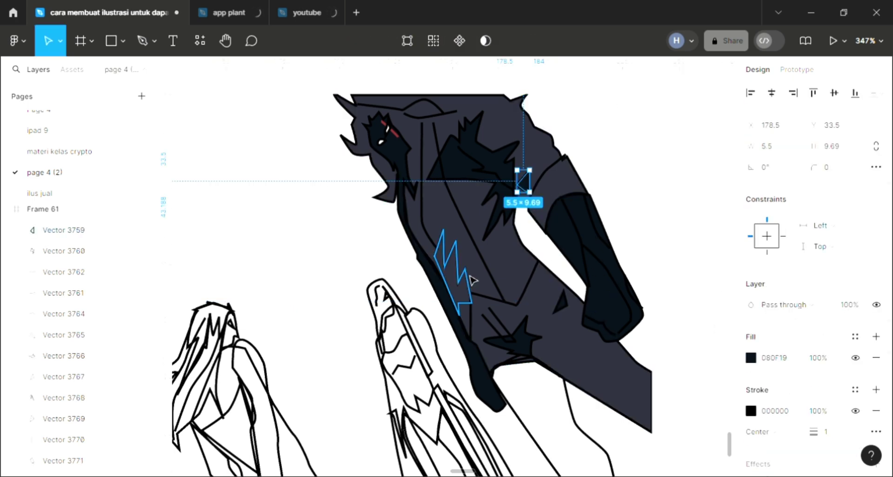
Fill the zigzag shape on the torso with 080F19
{"action": "left_click", "coordinate": [467, 279]}
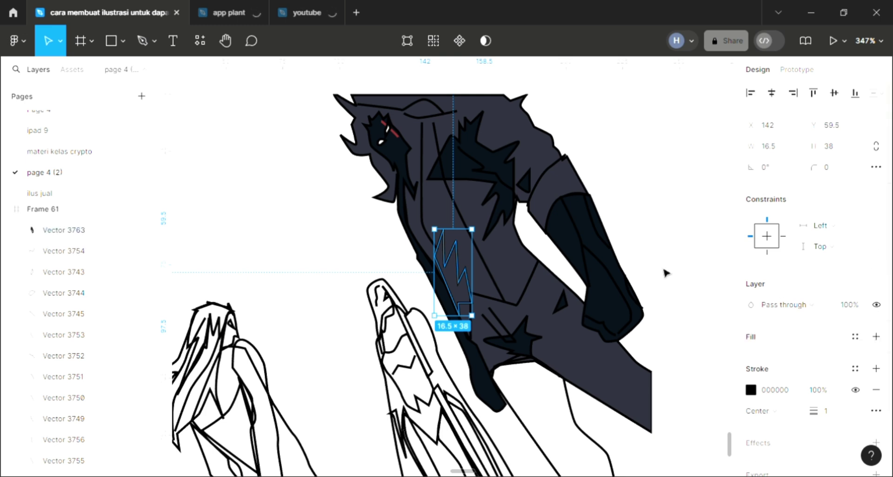
{"action": "key", "text": "i"}
{"action": "left_click", "coordinate": [592, 249]}
{"action": "left_click", "coordinate": [658, 240]}
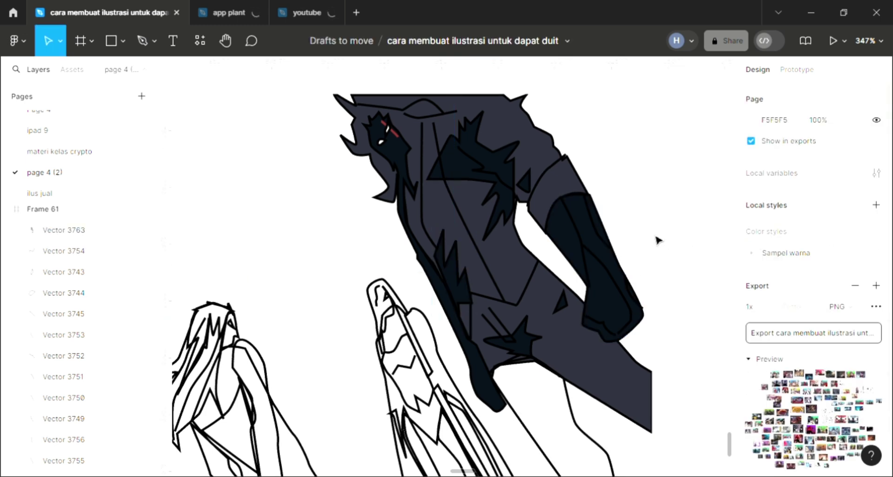
Give the outlined sleeve shape below the torso a light fill
{"action": "scroll", "coordinate": [482, 249], "scroll_direction": "down", "scroll_amount": 2}
{"action": "scroll", "coordinate": [482, 249], "scroll_direction": "right", "scroll_amount": 2}
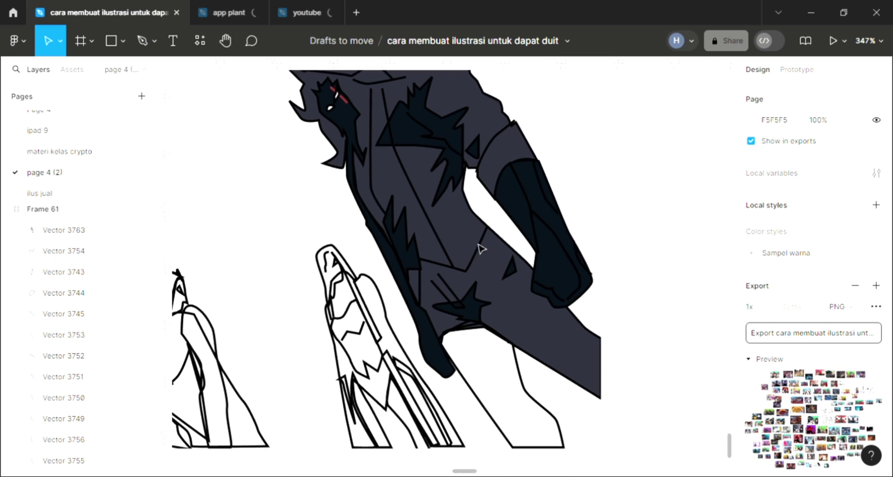
{"action": "scroll", "coordinate": [507, 327], "scroll_direction": "down", "scroll_amount": 2}
{"action": "left_click", "coordinate": [540, 361]}
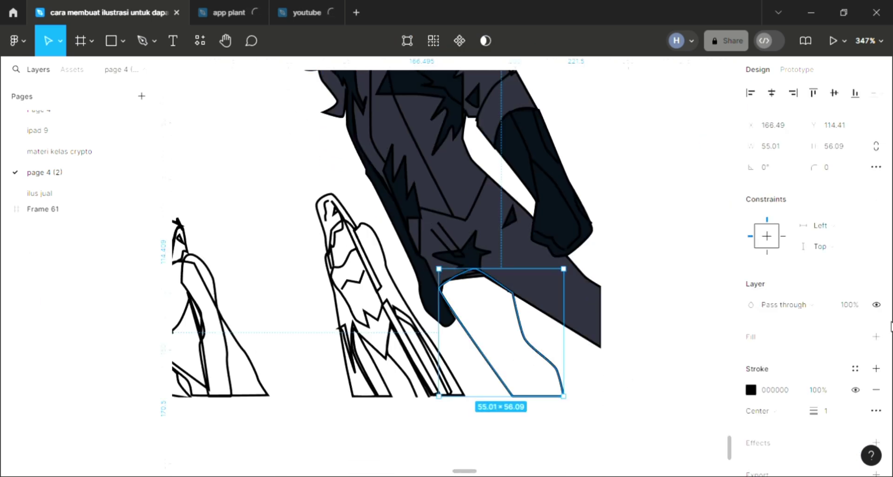
{"action": "key", "text": "ctrl+alt+v"}
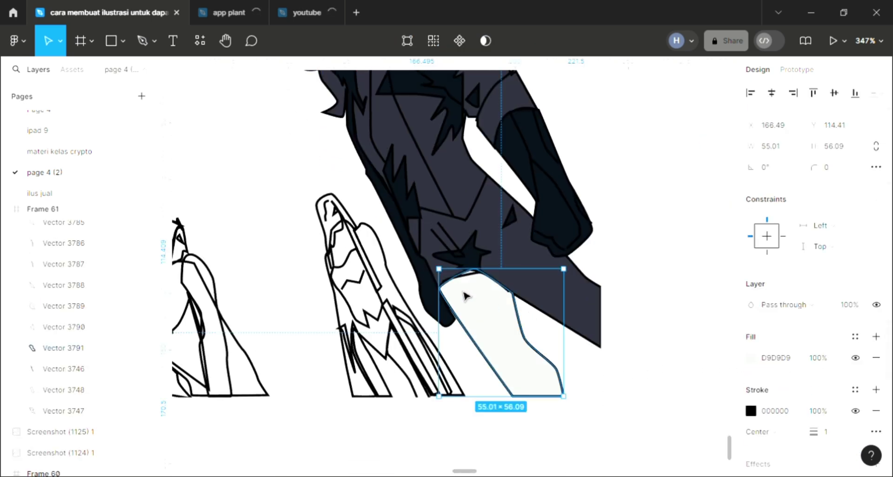
Edit the sleeve's top-curve points and try grey and red outline colours, undoing the changes
{"action": "left_click", "coordinate": [479, 283]}
{"action": "double_click", "coordinate": [479, 282]}
{"action": "left_click_drag", "start_coordinate": [491, 258], "coordinate": [439, 276]}
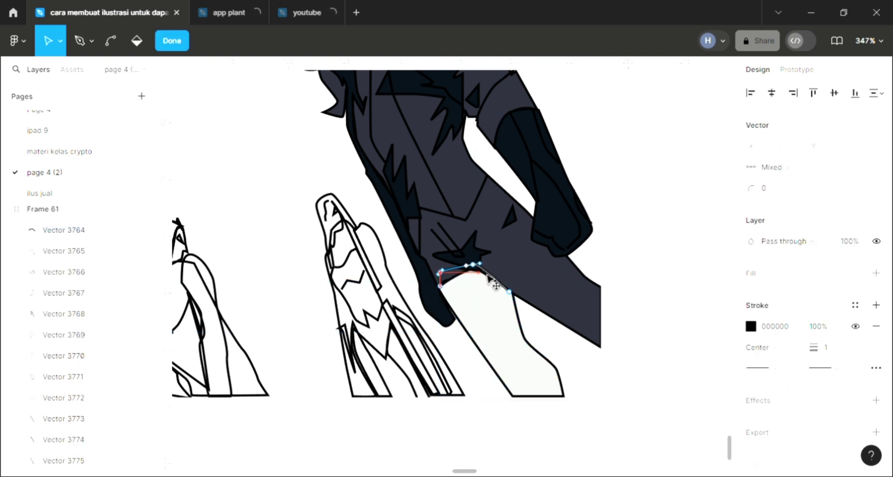
{"action": "scroll", "coordinate": [356, 367], "scroll_direction": "down", "scroll_amount": 2, "text": "ctrl"}
{"action": "scroll", "coordinate": [356, 367], "scroll_direction": "left", "scroll_amount": 1}
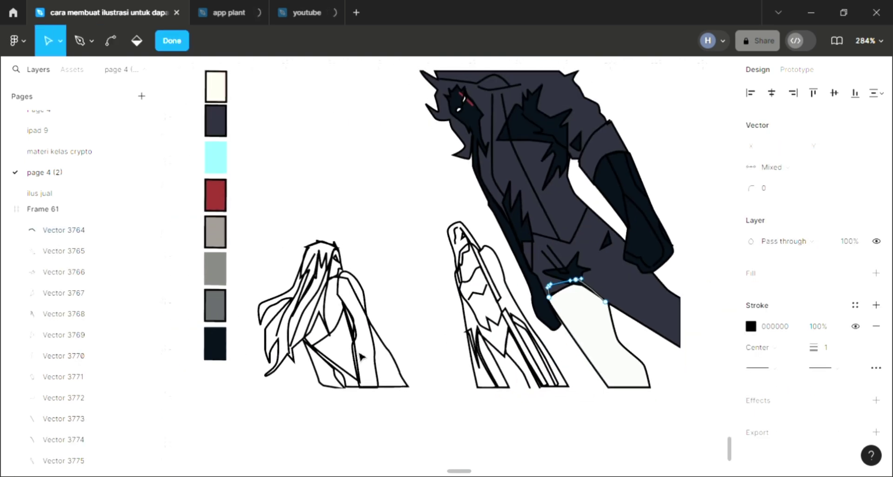
{"action": "key", "text": "i"}
{"action": "left_click", "coordinate": [206, 198]}
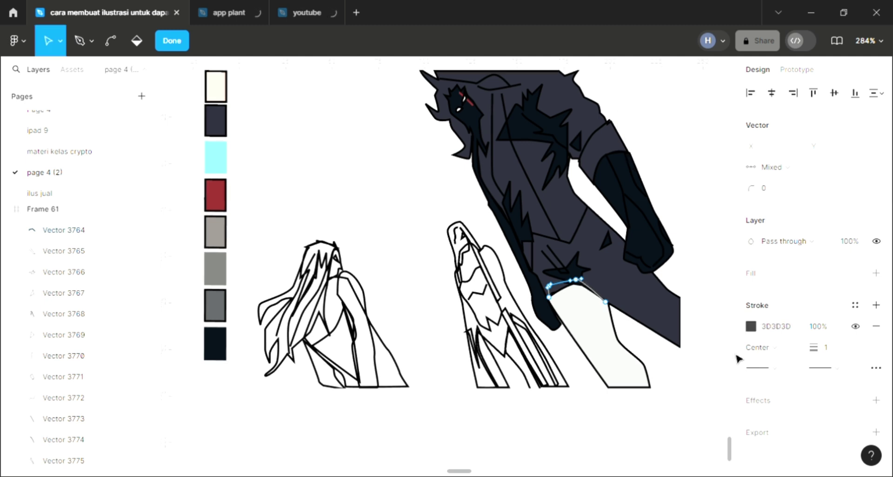
{"action": "key", "text": "i"}
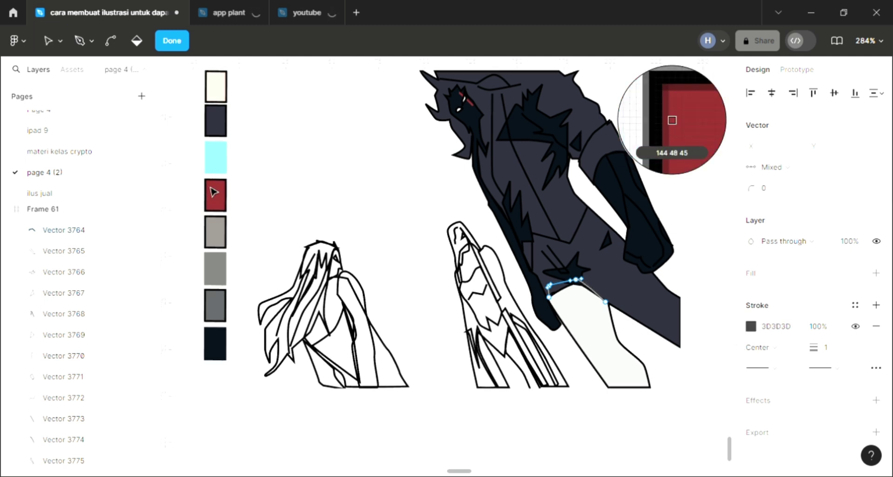
{"action": "left_click", "coordinate": [216, 194]}
{"action": "scroll", "coordinate": [547, 327], "scroll_direction": "right", "scroll_amount": 1}
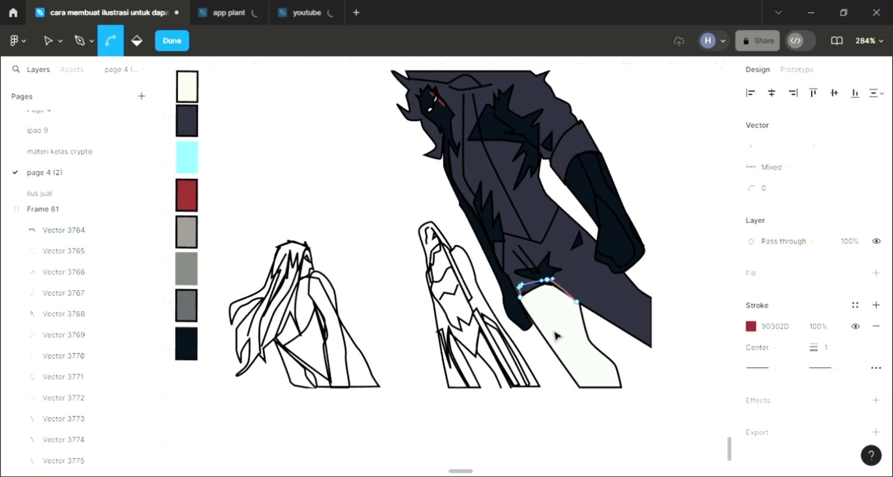
{"action": "key", "text": "ctrl+z"}
{"action": "left_click", "coordinate": [875, 274]}
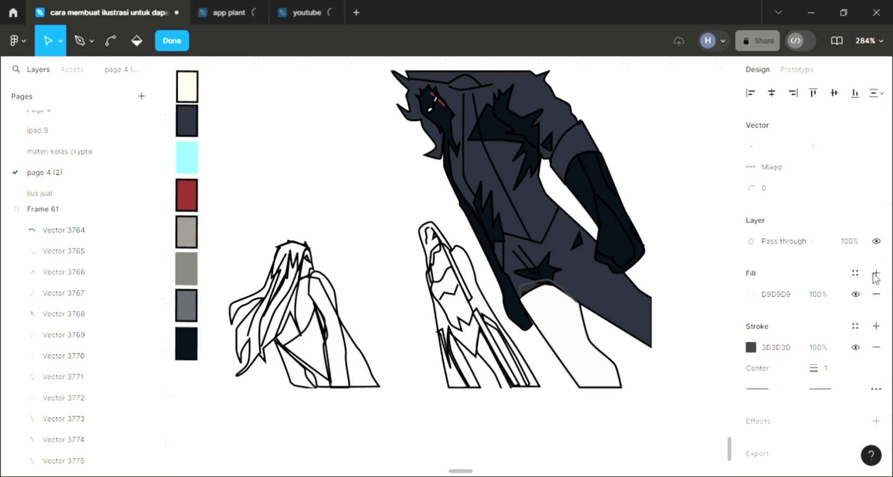
{"action": "key", "text": "ctrl+z"}
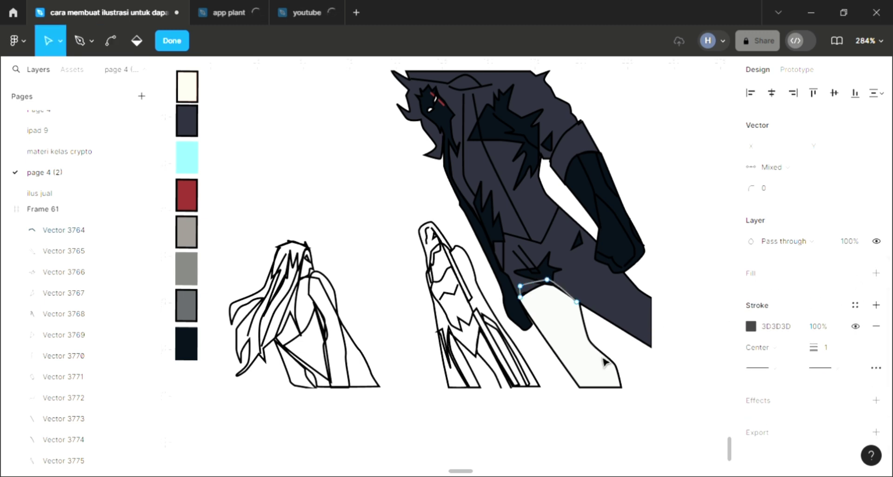
{"action": "key", "text": "Escape"}
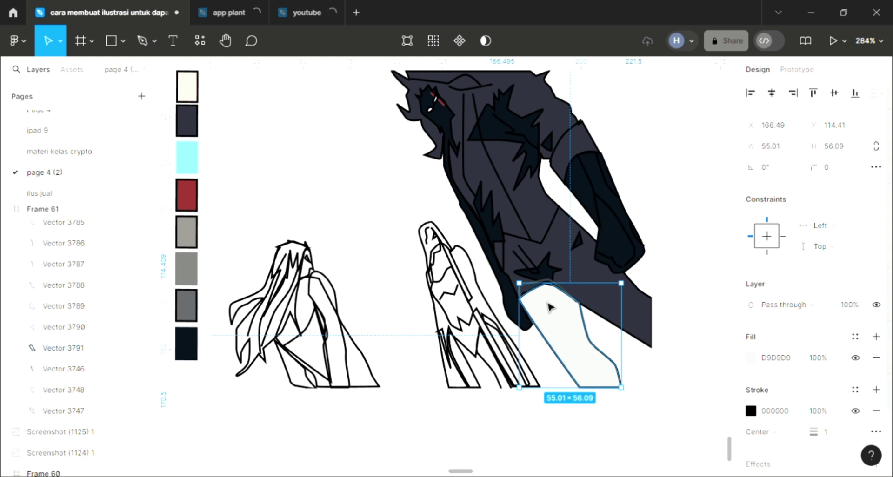
Fill the sleeve with the red swatch and darken it to 601C1A
{"action": "scroll", "coordinate": [465, 279], "scroll_direction": "left", "scroll_amount": 5}
{"action": "key", "text": "i"}
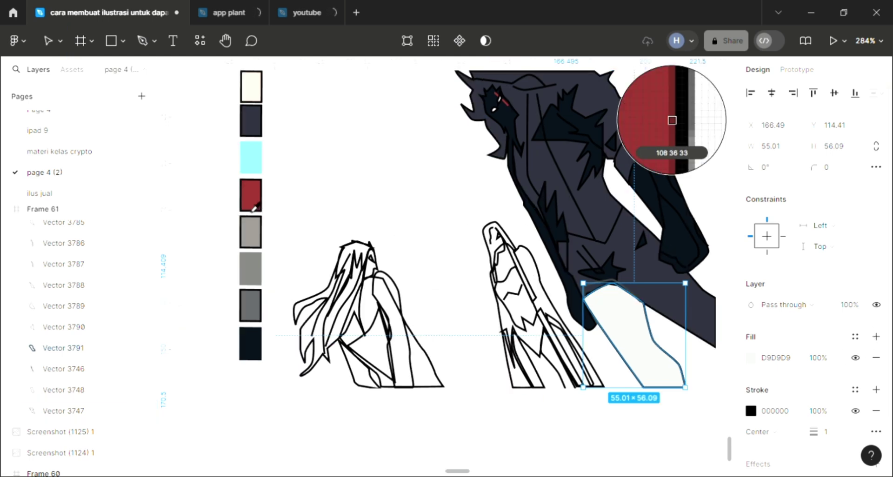
{"action": "left_click", "coordinate": [253, 210]}
{"action": "scroll", "coordinate": [706, 313], "scroll_direction": "right", "scroll_amount": 2}
{"action": "scroll", "coordinate": [726, 335], "scroll_direction": "right", "scroll_amount": 2}
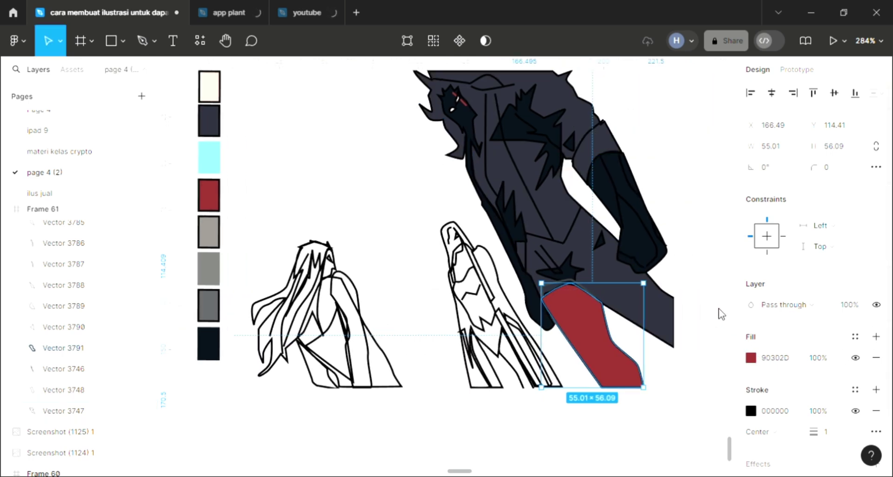
{"action": "left_click", "coordinate": [751, 357]}
{"action": "left_click", "coordinate": [693, 238]}
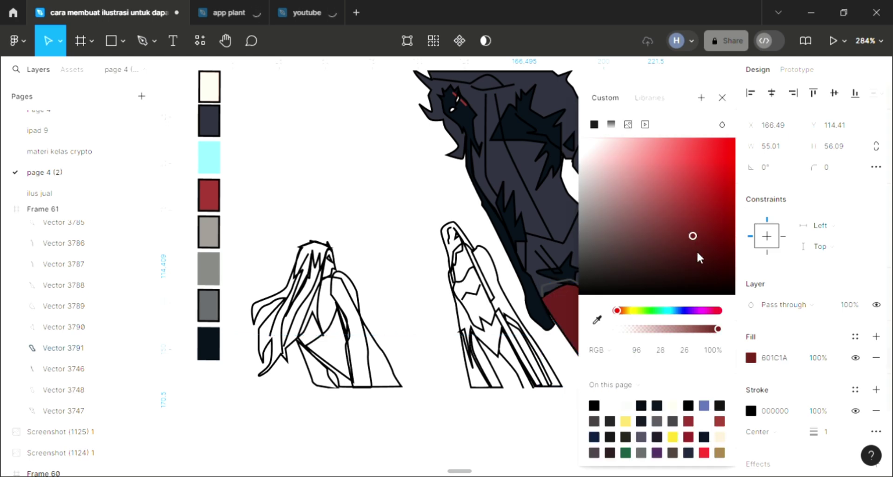
{"action": "left_click", "coordinate": [722, 98]}
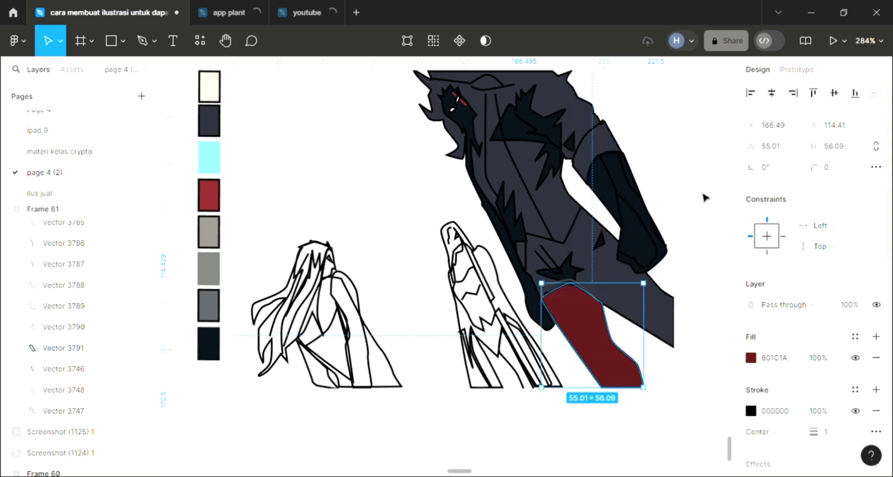
{"action": "left_click", "coordinate": [710, 218]}
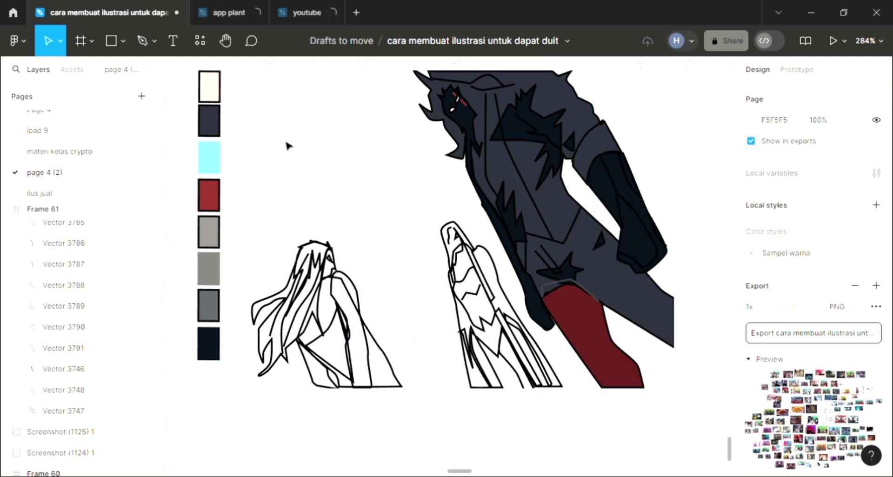
Draw the first two black stripes across the red arm with the Pen, curving the second
{"action": "left_click", "coordinate": [135, 42]}
{"action": "scroll", "coordinate": [655, 333], "scroll_direction": "up", "scroll_amount": 3}
{"action": "scroll", "coordinate": [554, 340], "scroll_direction": "up", "scroll_amount": 3}
{"action": "scroll", "coordinate": [532, 336], "scroll_direction": "up", "scroll_amount": 2}
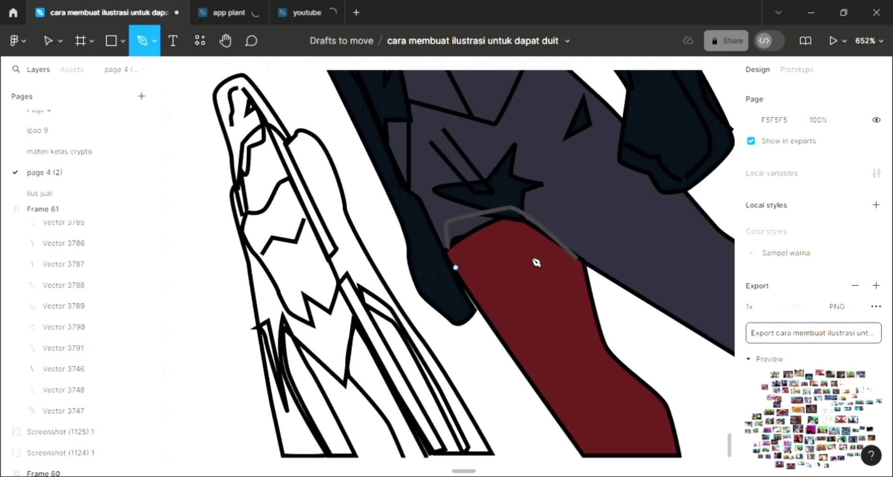
{"action": "left_click", "coordinate": [517, 223]}
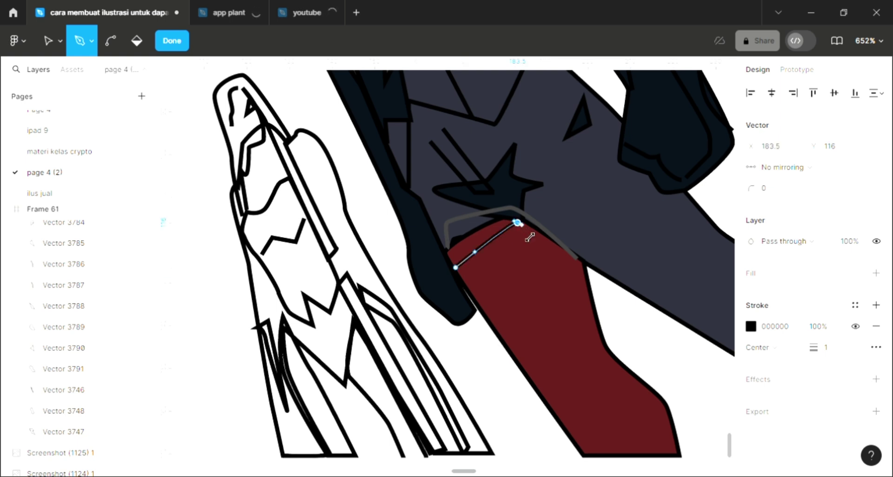
{"action": "key", "text": "Escape"}
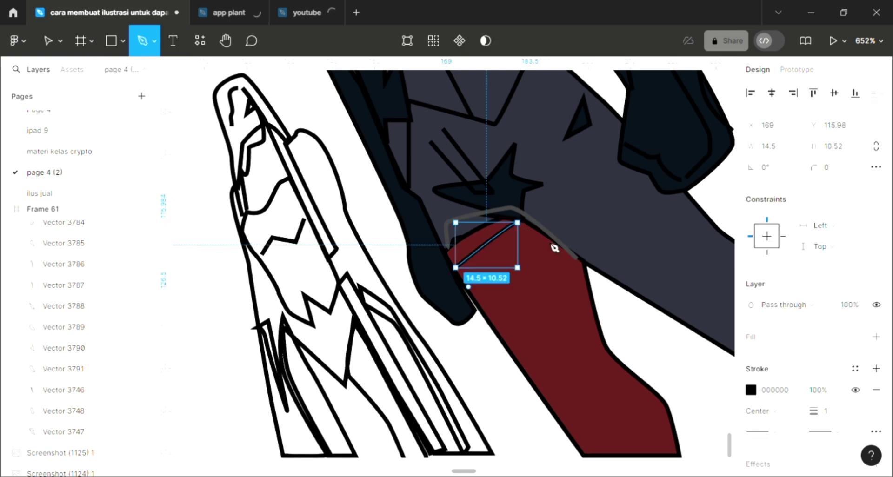
{"action": "left_click", "coordinate": [469, 287]}
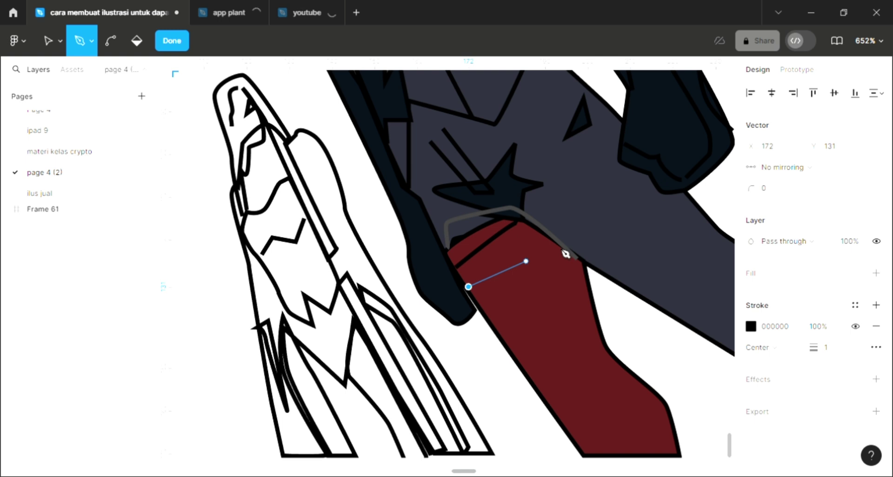
{"action": "left_click_drag", "start_coordinate": [548, 240], "coordinate": [564, 251]}
{"action": "key", "text": "Escape"}
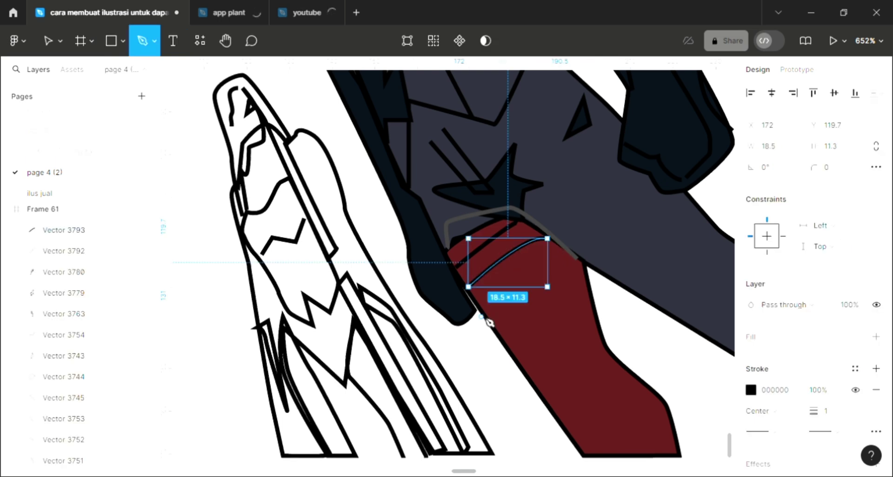
Draw the third and fourth stripes lower on the arm, then deselect
{"action": "left_click", "coordinate": [481, 317]}
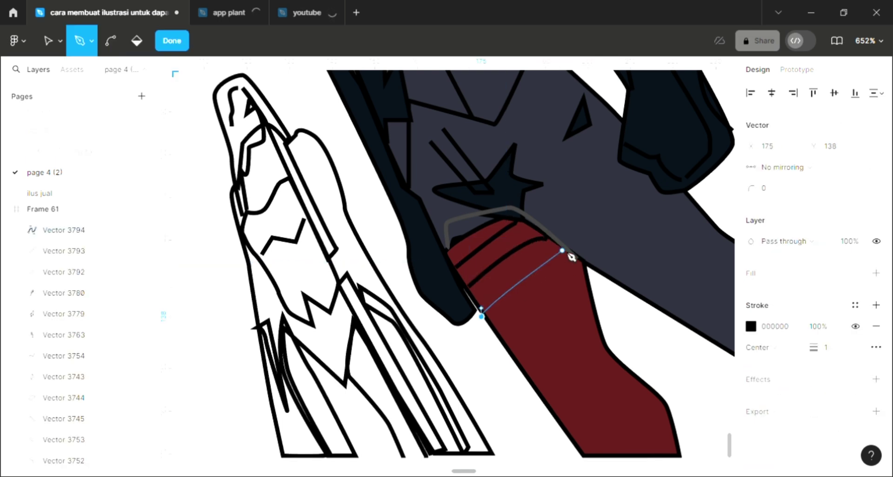
{"action": "key", "text": "Escape"}
{"action": "scroll", "coordinate": [527, 418], "scroll_direction": "down", "scroll_amount": 3}
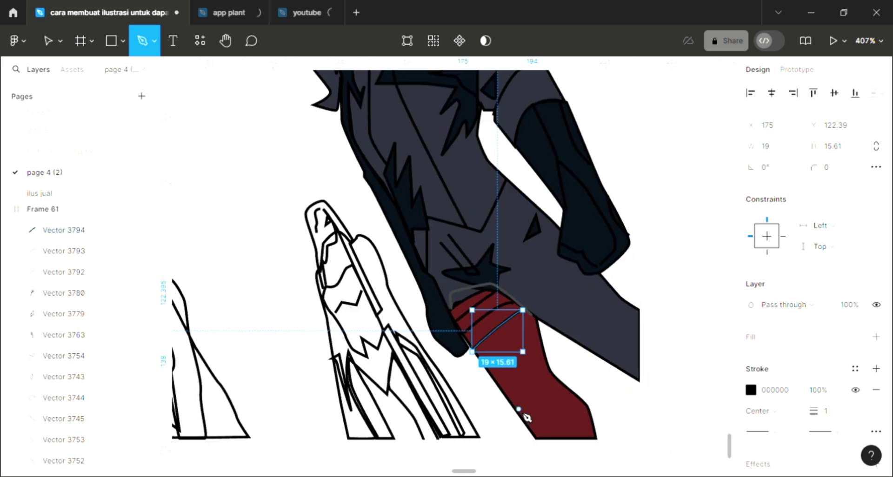
{"action": "left_click", "coordinate": [482, 362]}
{"action": "left_click", "coordinate": [538, 330]}
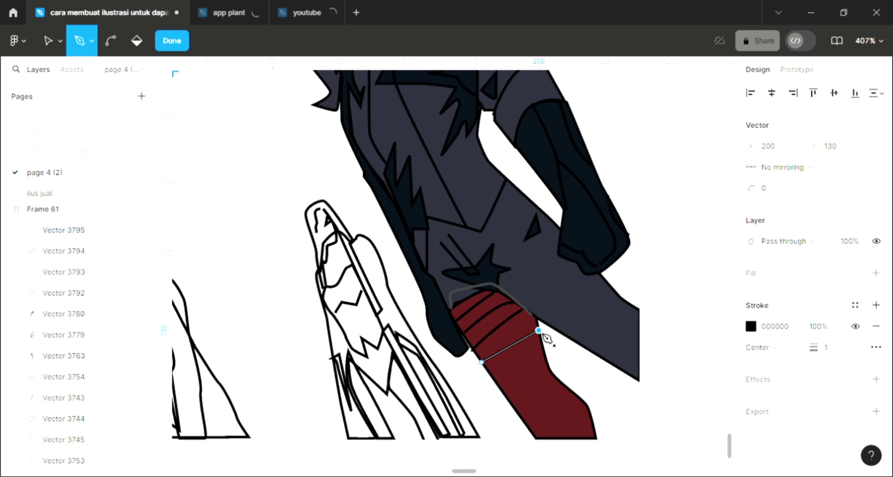
{"action": "key", "text": "Escape"}
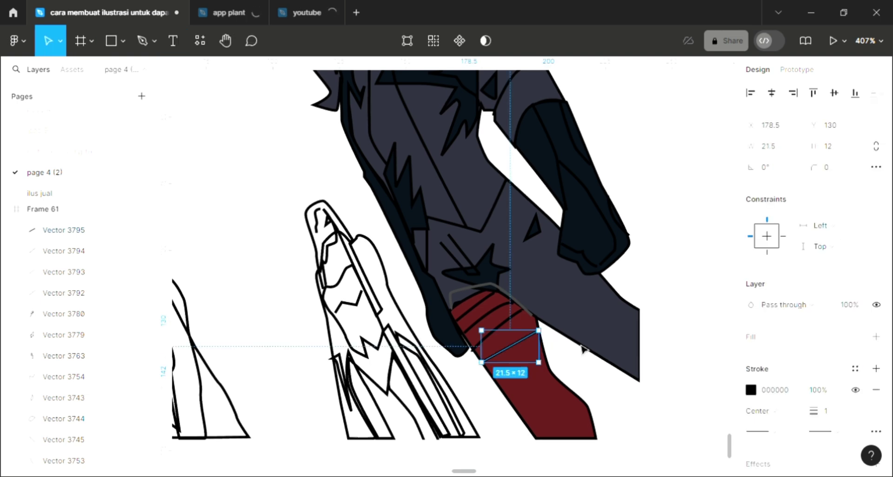
{"action": "left_click", "coordinate": [666, 263]}
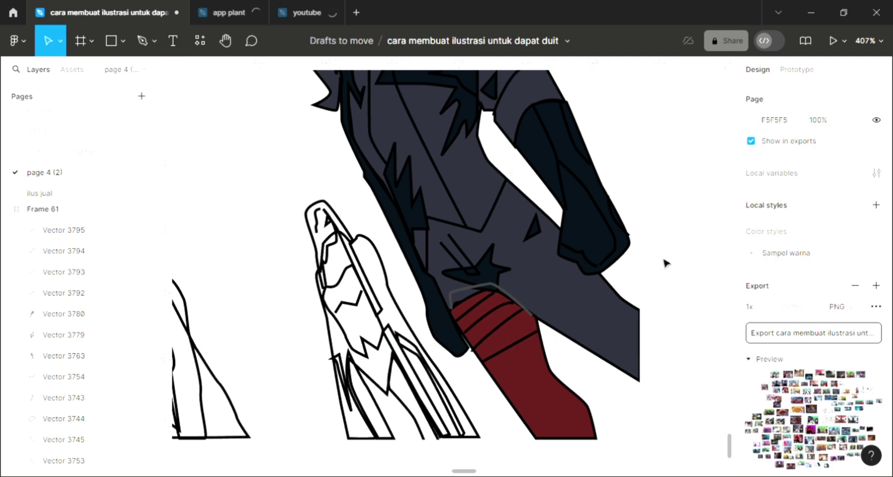
{"action": "scroll", "coordinate": [568, 309], "scroll_direction": "left", "scroll_amount": 5}
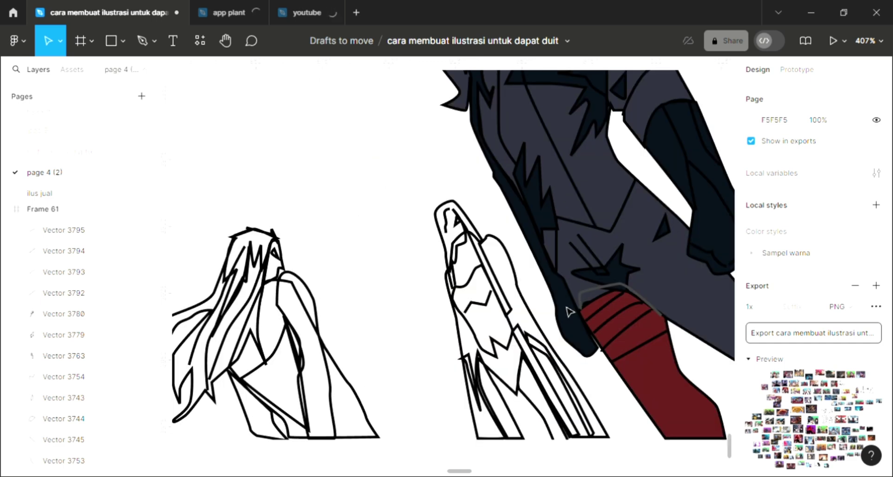
{"action": "left_click", "coordinate": [448, 224]}
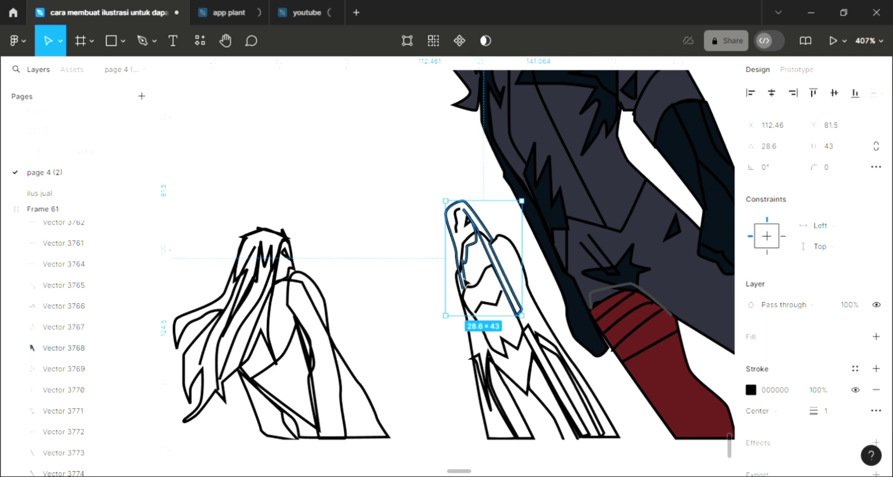
{"action": "key", "text": "Escape"}
{"action": "scroll", "coordinate": [465, 282], "scroll_direction": "up", "scroll_amount": 5}
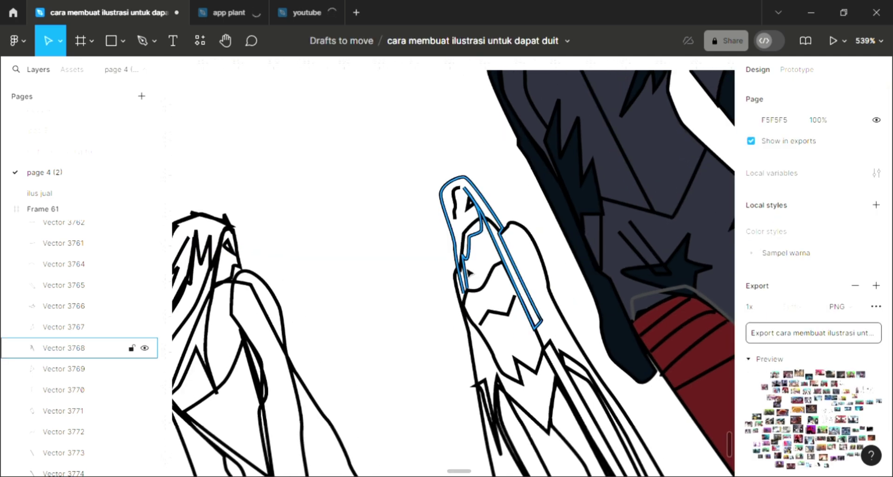
Move the fingertip nail outline's anchor points to trace the finger, then exit vector editing
{"action": "scroll", "coordinate": [468, 273], "scroll_direction": "up", "scroll_amount": 1}
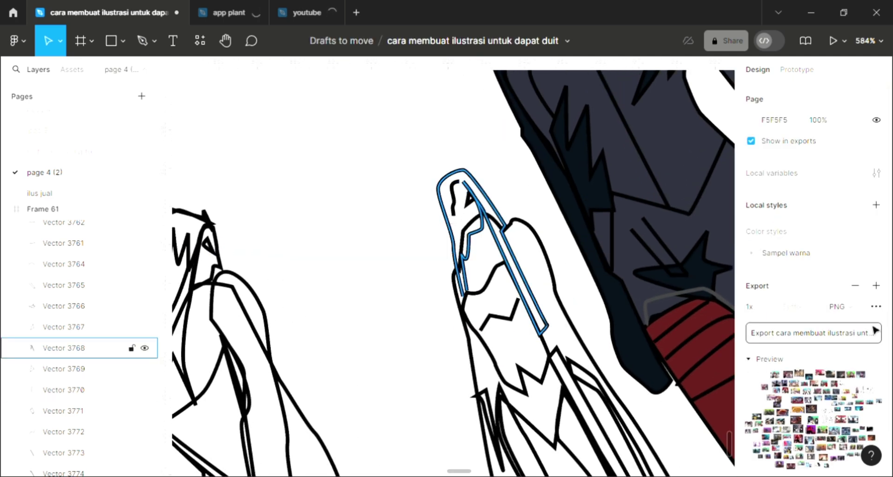
{"action": "left_click", "coordinate": [469, 274]}
{"action": "scroll", "coordinate": [488, 358], "scroll_direction": "down", "scroll_amount": 3}
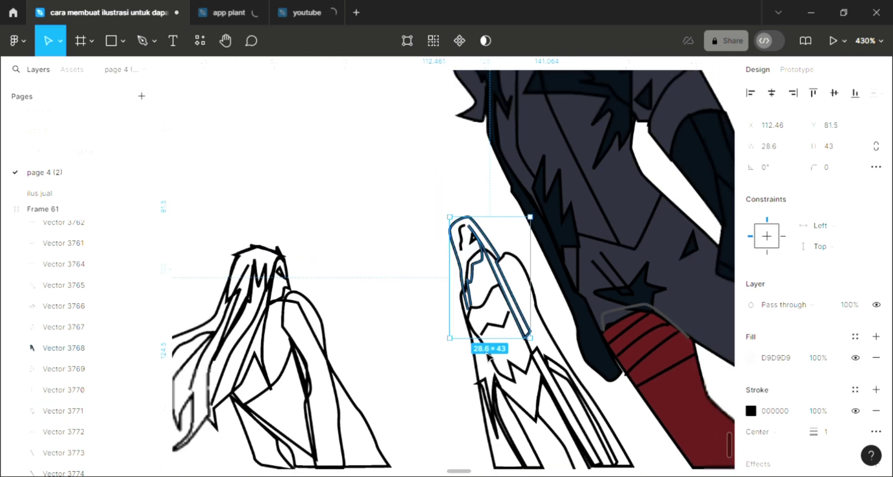
{"action": "scroll", "coordinate": [488, 358], "scroll_direction": "up", "scroll_amount": 3}
{"action": "scroll", "coordinate": [503, 298], "scroll_direction": "up", "scroll_amount": 3}
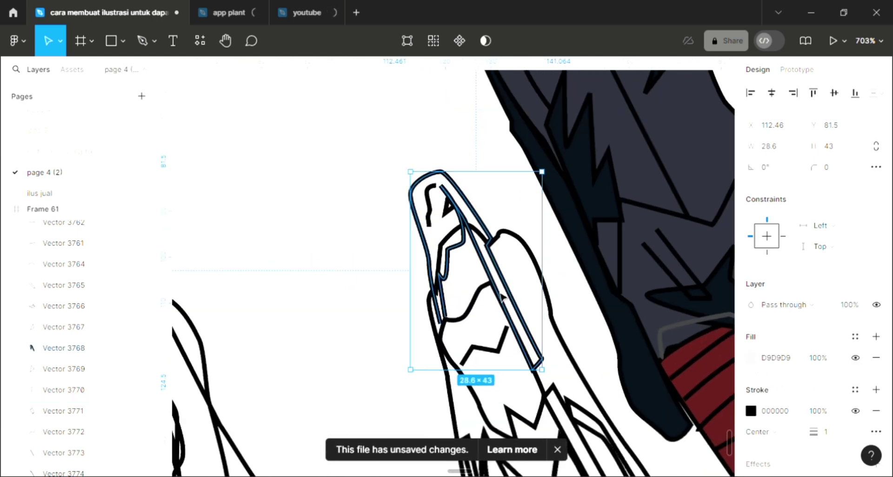
{"action": "scroll", "coordinate": [499, 293], "scroll_direction": "up", "scroll_amount": 1}
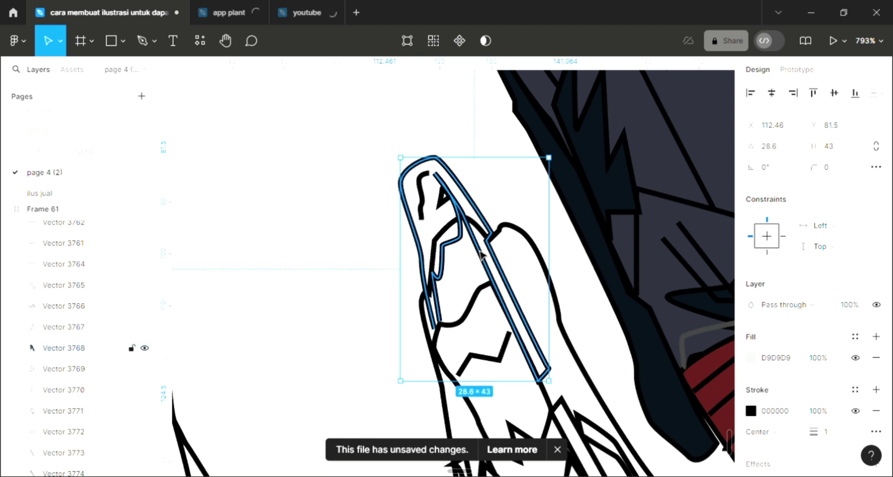
{"action": "double_click", "coordinate": [481, 256]}
{"action": "scroll", "coordinate": [460, 221], "scroll_direction": "up", "scroll_amount": 5, "text": "ctrl"}
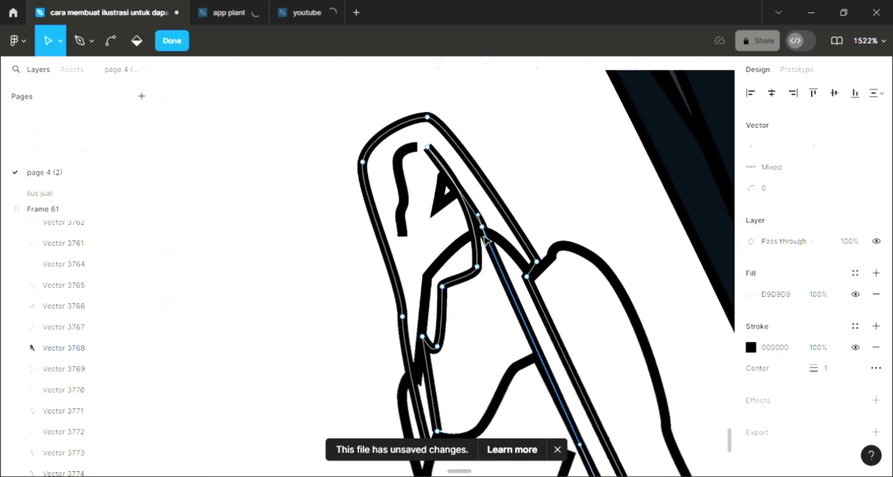
{"action": "scroll", "coordinate": [439, 249], "scroll_direction": "down", "scroll_amount": 4}
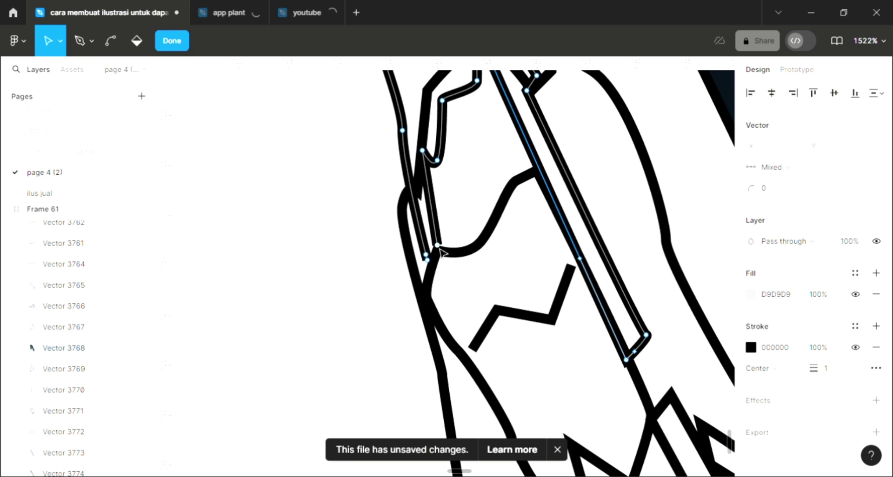
{"action": "left_click", "coordinate": [437, 245]}
{"action": "scroll", "coordinate": [440, 251], "scroll_direction": "down", "scroll_amount": 3, "text": "ctrl"}
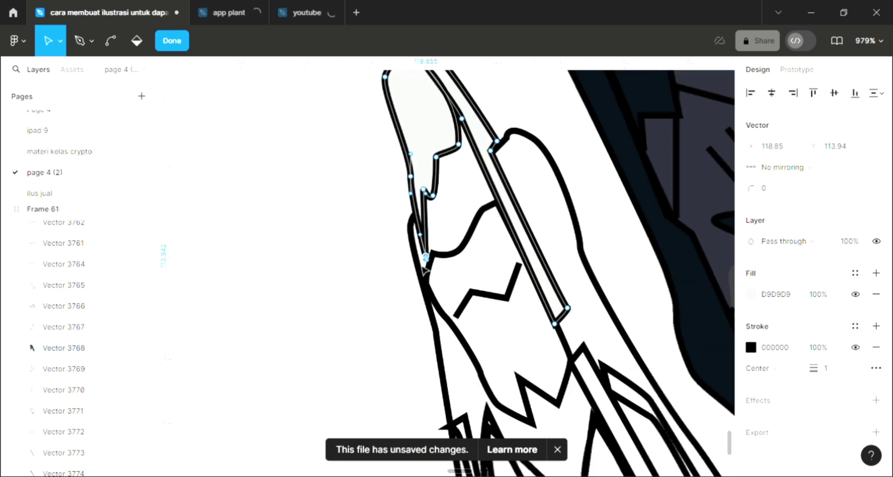
{"action": "key", "text": "Escape"}
Fill the fingertip nail shape with dark 2B2D39, keeping the strokes inside it
{"action": "scroll", "coordinate": [511, 297], "scroll_direction": "down", "scroll_amount": 1, "text": "ctrl"}
{"action": "key", "text": "Escape"}
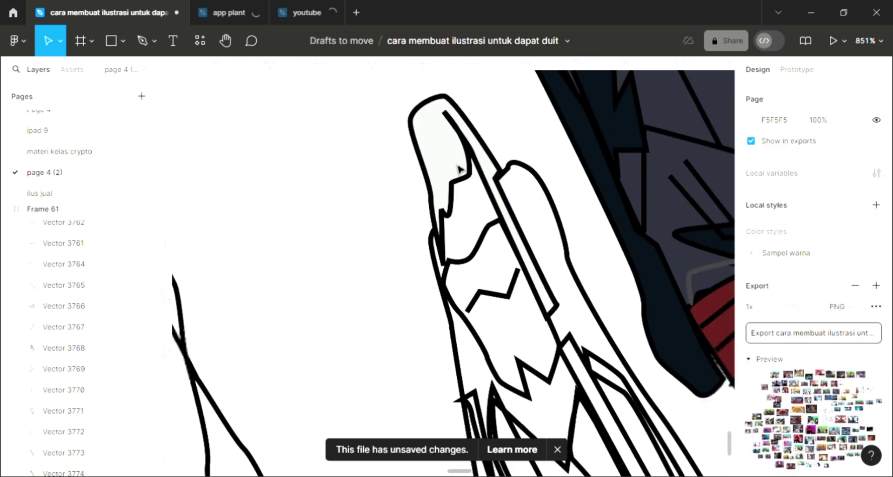
{"action": "left_click", "coordinate": [459, 169]}
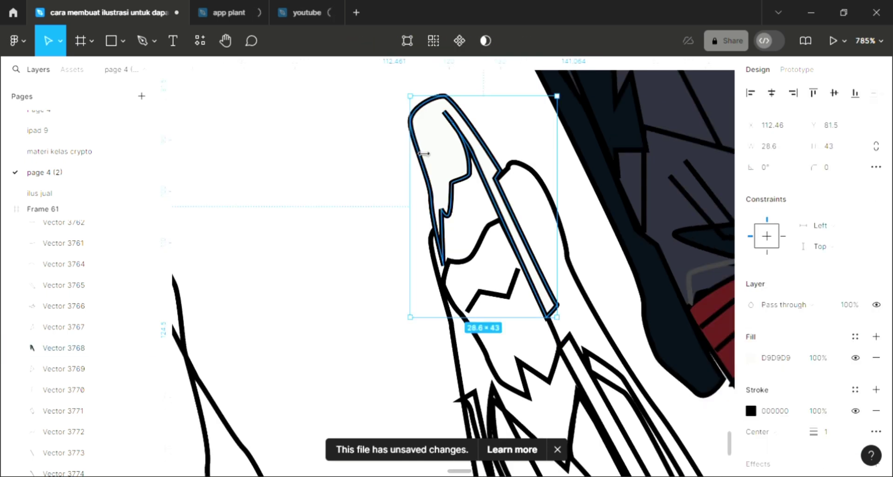
{"action": "key", "text": "ctrl+z"}
{"action": "key", "text": "ctrl+z"}
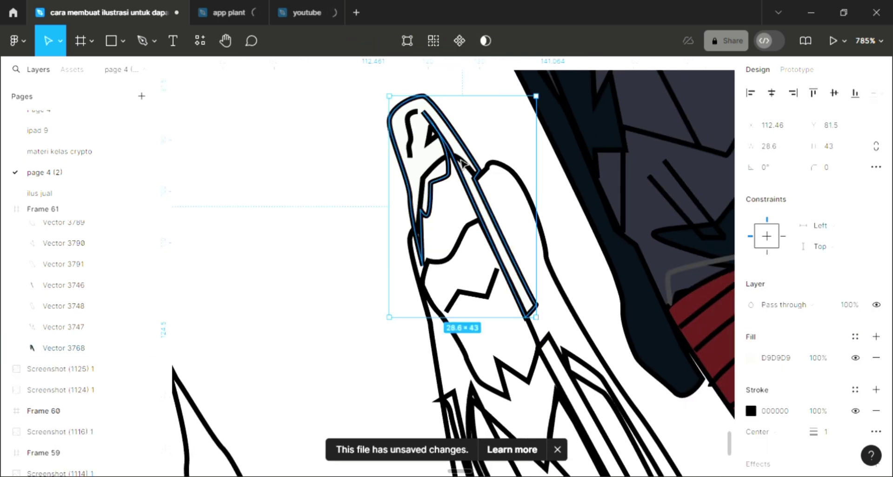
{"action": "scroll", "coordinate": [511, 214], "scroll_direction": "right", "scroll_amount": 2}
{"action": "scroll", "coordinate": [607, 229], "scroll_direction": "up", "scroll_amount": 1}
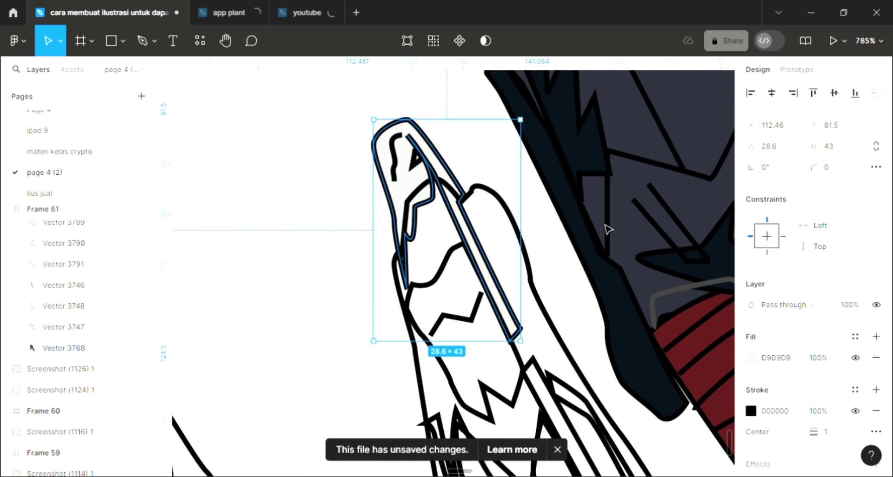
{"action": "key", "text": "ctrl+alt+v"}
Give the tiny shape at the nail tip a white fill sampled from the canvas
{"action": "key", "text": "Tab"}
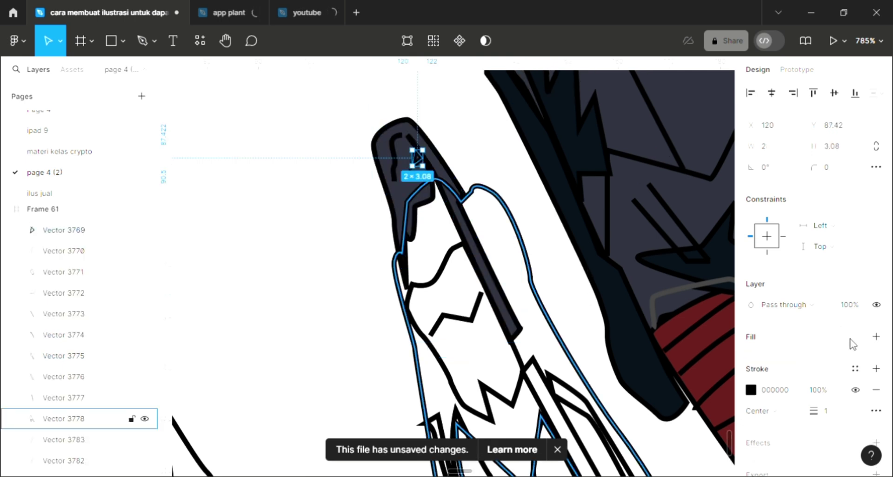
{"action": "key", "text": "i"}
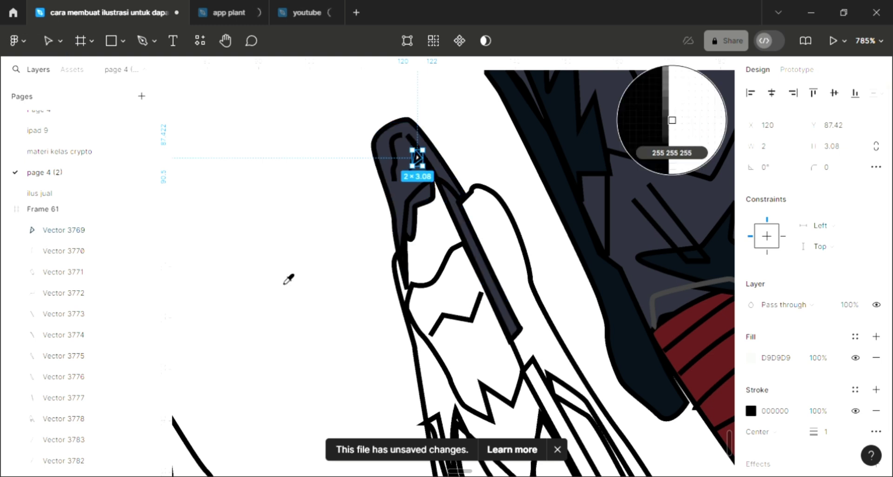
{"action": "left_click", "coordinate": [290, 279]}
{"action": "scroll", "coordinate": [433, 345], "scroll_direction": "down", "scroll_amount": 3, "text": "ctrl"}
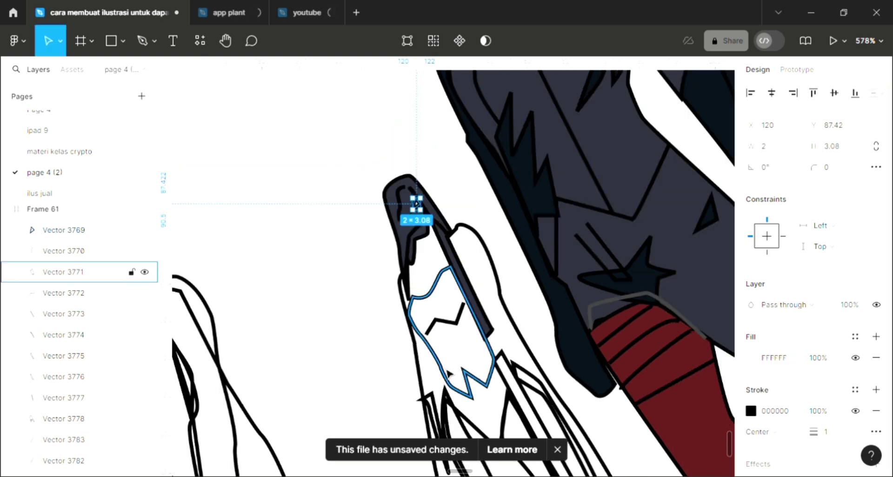
Fill the zigzag patch below the nail with the coat's dark 2B2D39
{"action": "left_click", "coordinate": [449, 374]}
{"action": "mouse_move", "coordinate": [809, 337]}
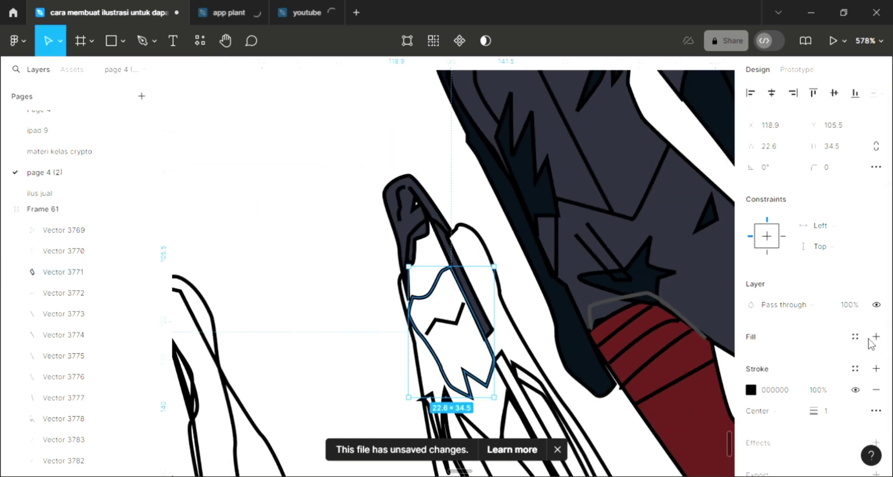
{"action": "left_click", "coordinate": [876, 337]}
{"action": "key", "text": "i"}
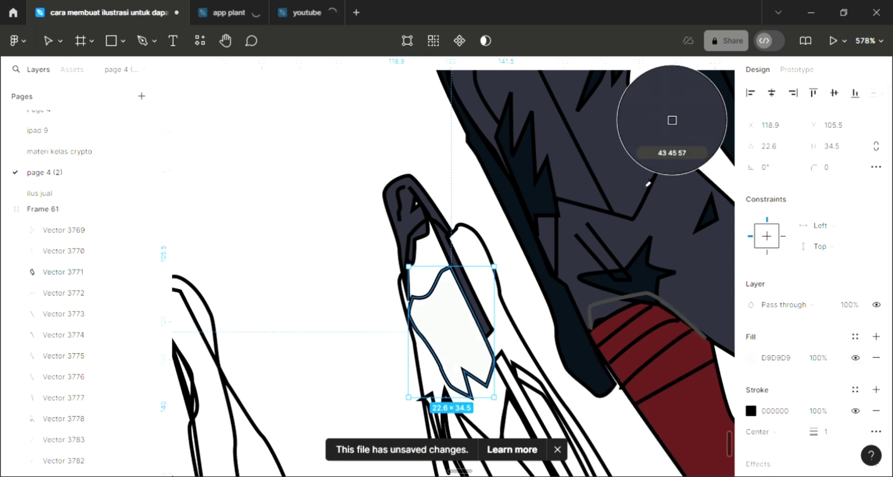
{"action": "left_click", "coordinate": [653, 179]}
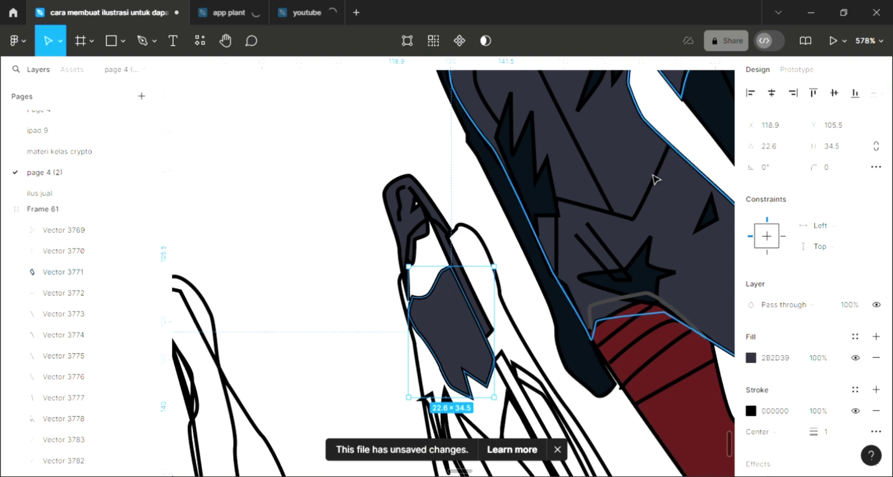
Give the large glove outline (Vector 3778) the coat's dark 2B2D39 fill, replacing its pale grey
{"action": "left_click", "coordinate": [515, 329]}
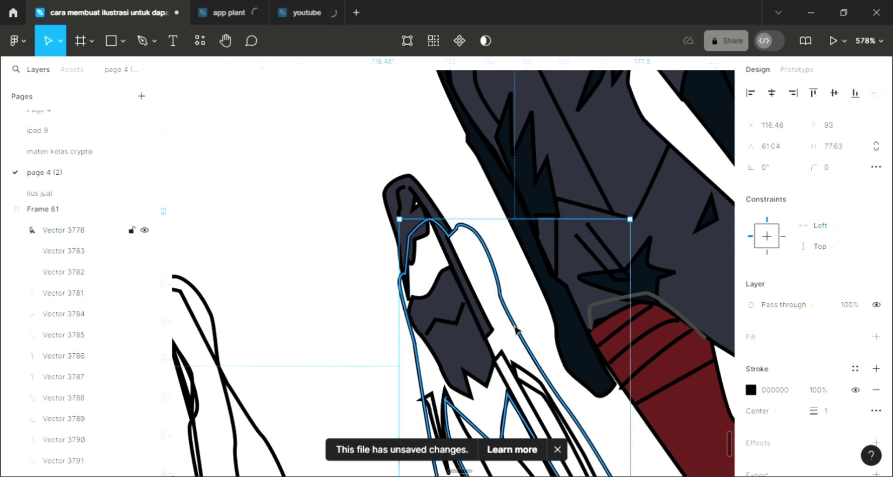
{"action": "scroll", "coordinate": [851, 355], "scroll_direction": "right", "scroll_amount": 2}
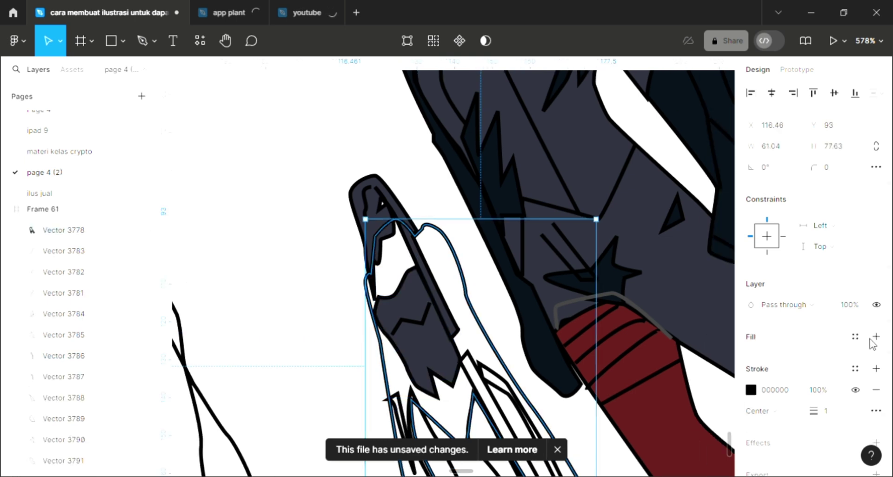
{"action": "left_click", "coordinate": [875, 336]}
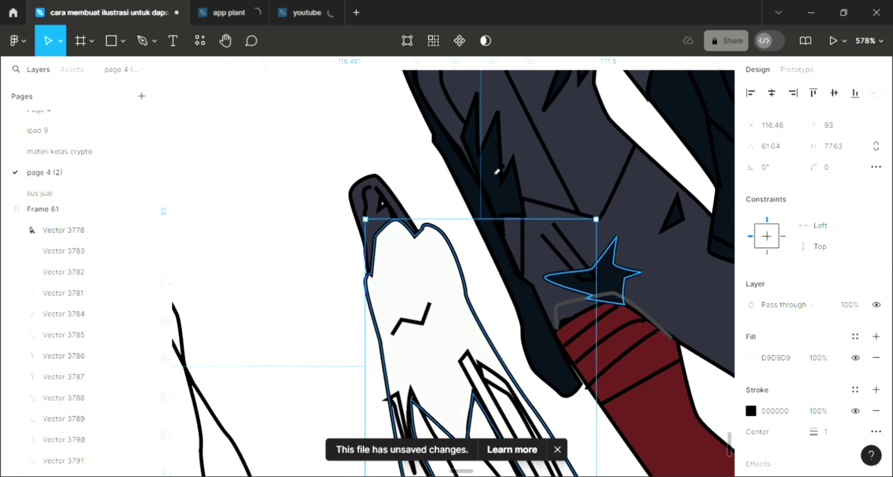
{"action": "key", "text": "i"}
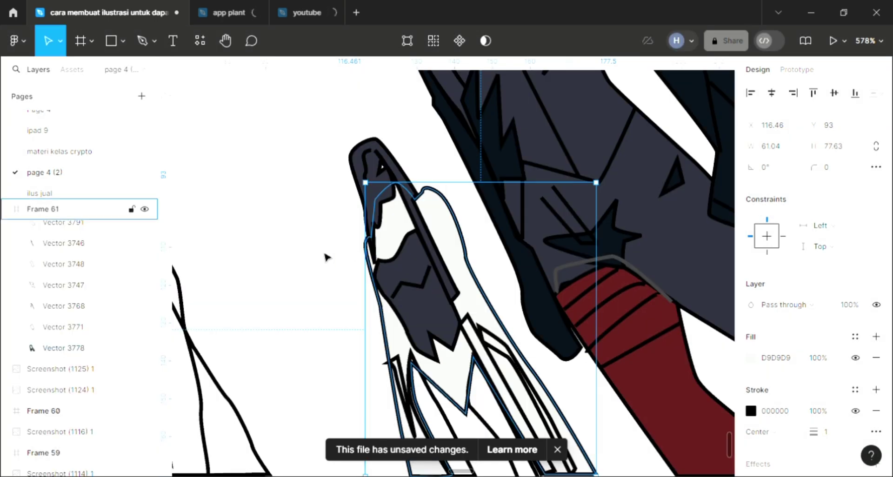
{"action": "scroll", "coordinate": [327, 279], "scroll_direction": "down", "scroll_amount": 1}
{"action": "left_click", "coordinate": [327, 279]}
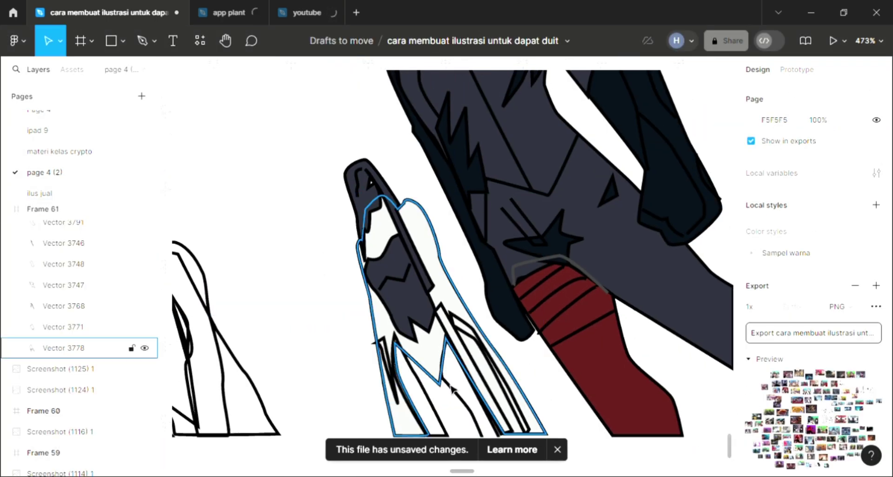
{"action": "scroll", "coordinate": [424, 303], "scroll_direction": "down", "scroll_amount": 1}
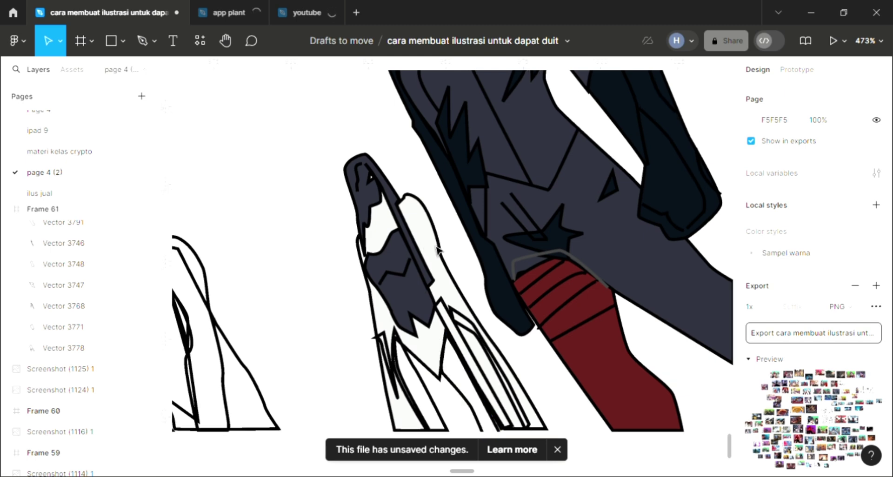
{"action": "left_click", "coordinate": [460, 288]}
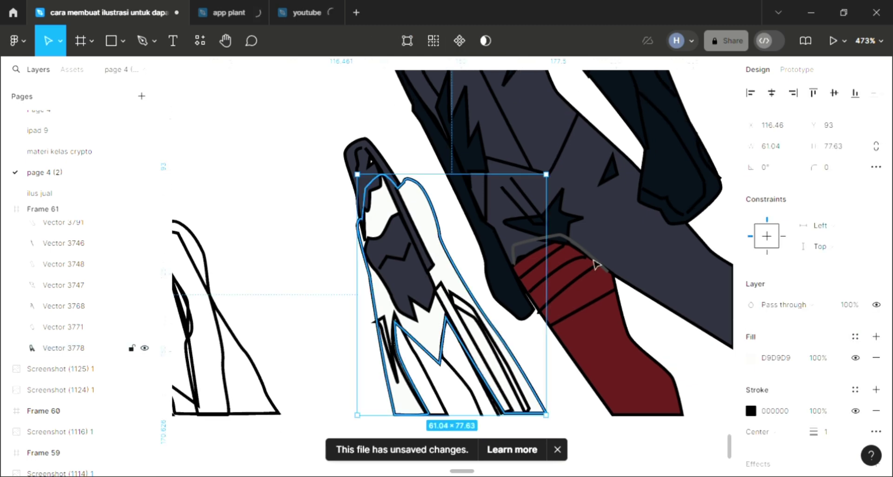
{"action": "key", "text": "ctrl+alt+v"}
{"action": "scroll", "coordinate": [340, 255], "scroll_direction": "up", "scroll_amount": 1}
{"action": "left_click", "coordinate": [453, 365]}
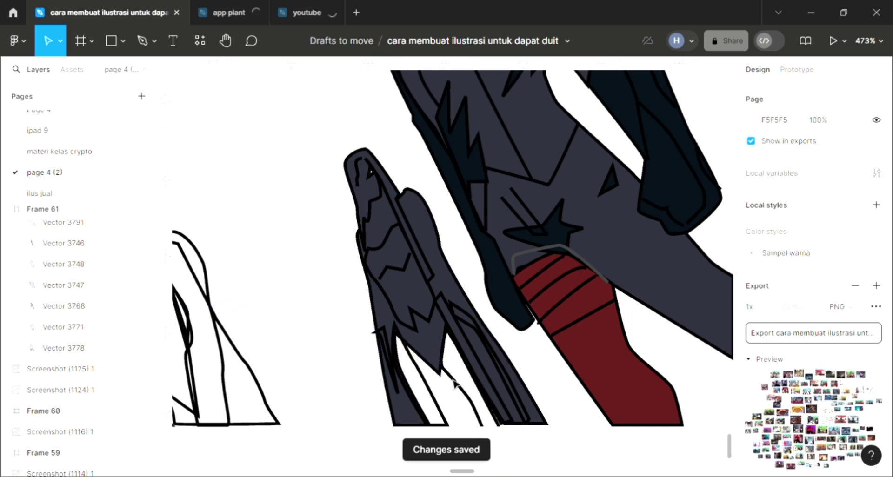
Add a fill to the left strip at the glove's bottom
{"action": "left_click", "coordinate": [444, 354]}
{"action": "left_click", "coordinate": [444, 353]}
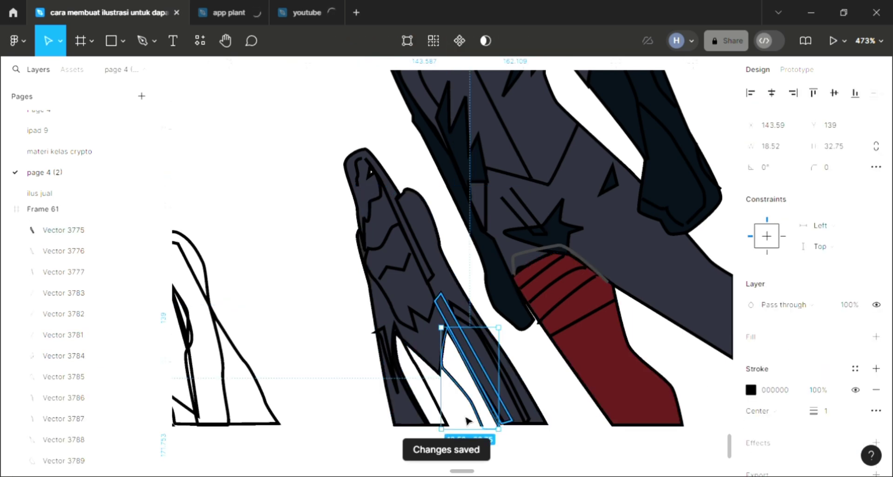
{"action": "left_click", "coordinate": [422, 377]}
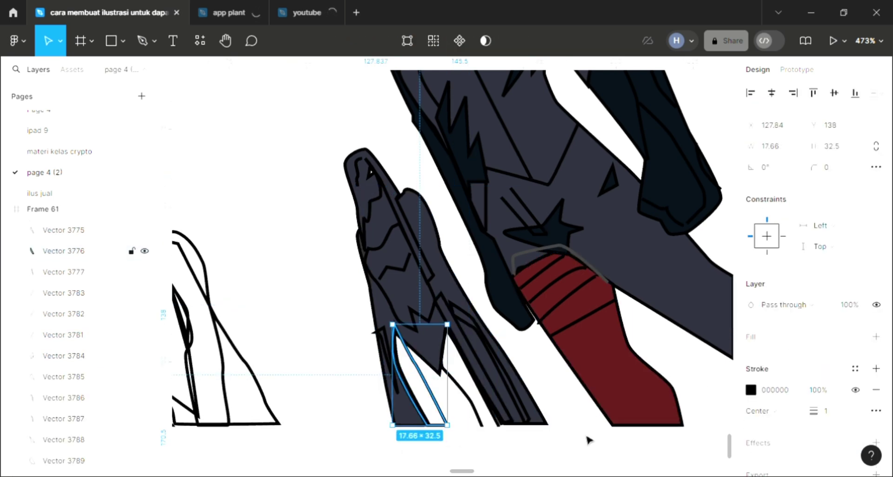
{"action": "left_click", "coordinate": [876, 337]}
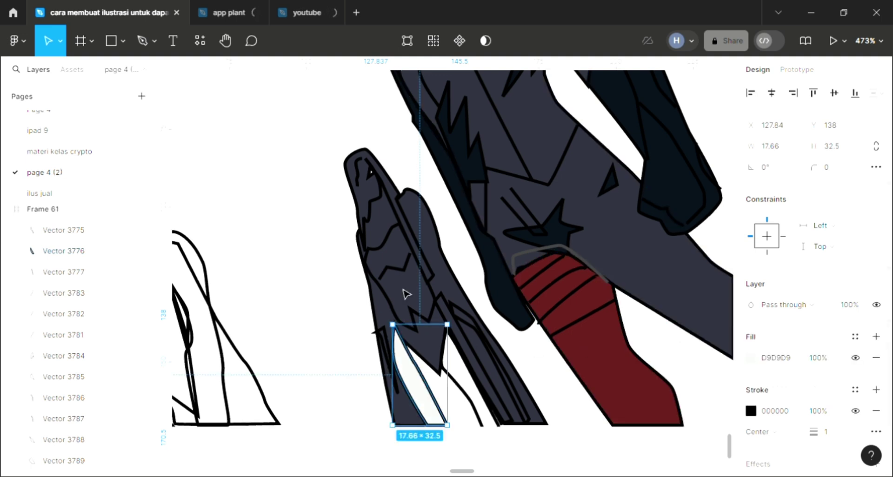
{"action": "key", "text": "Escape"}
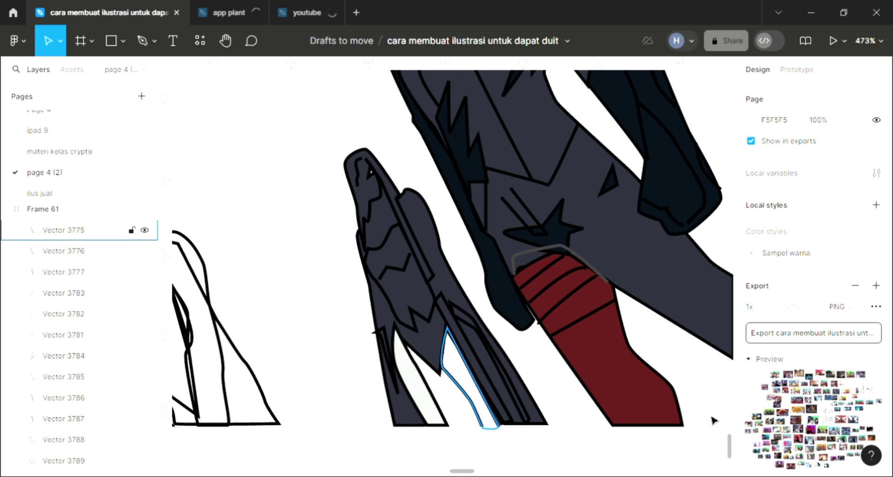
Fill the narrow right strip and the left strip with dark 2B2D39 sampled from the glove
{"action": "left_click", "coordinate": [470, 377]}
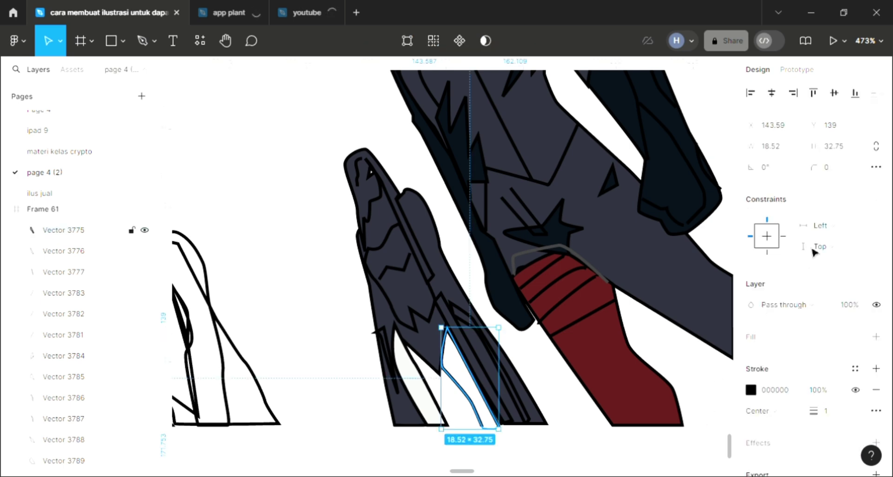
{"action": "left_click", "coordinate": [876, 337]}
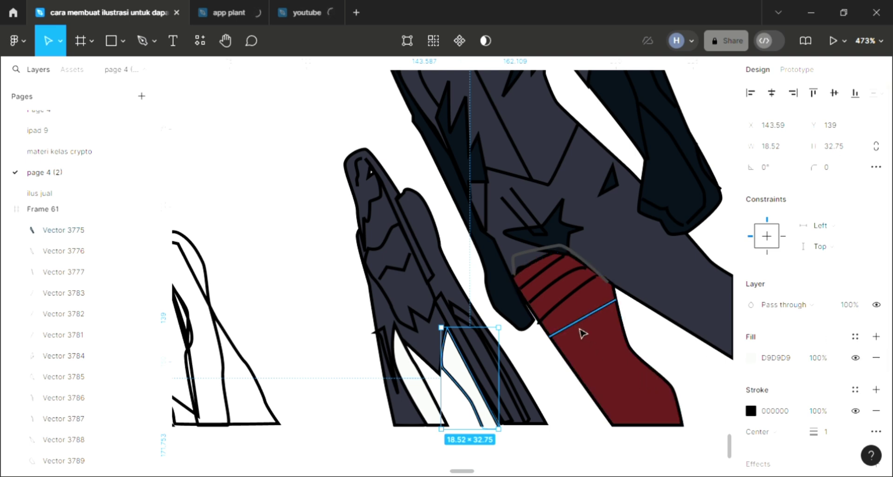
{"action": "key", "text": "i"}
{"action": "left_click", "coordinate": [671, 120]}
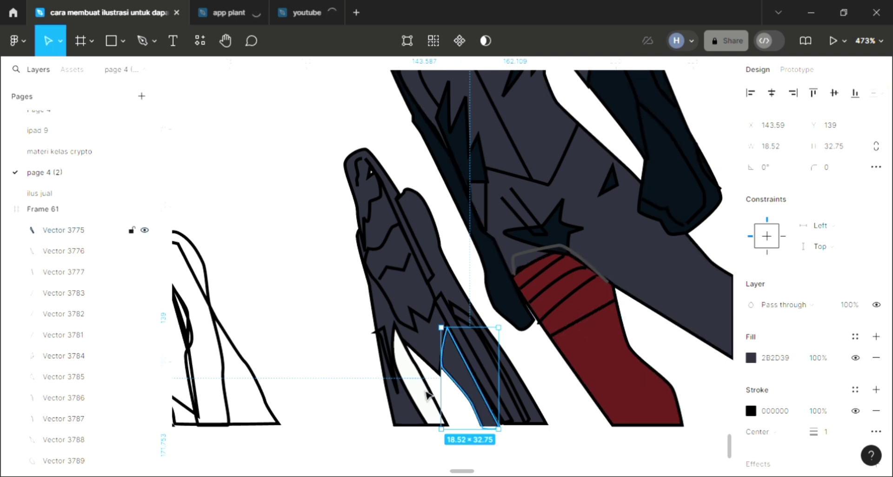
{"action": "left_click", "coordinate": [432, 367]}
{"action": "key", "text": "i"}
{"action": "left_click", "coordinate": [449, 360]}
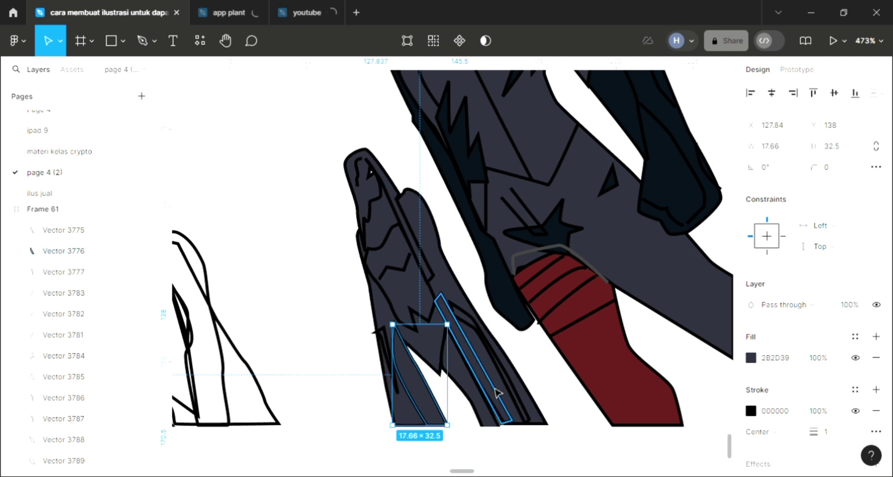
Add a fill to the diagonal strip between the two finger strips
{"action": "left_click", "coordinate": [500, 379]}
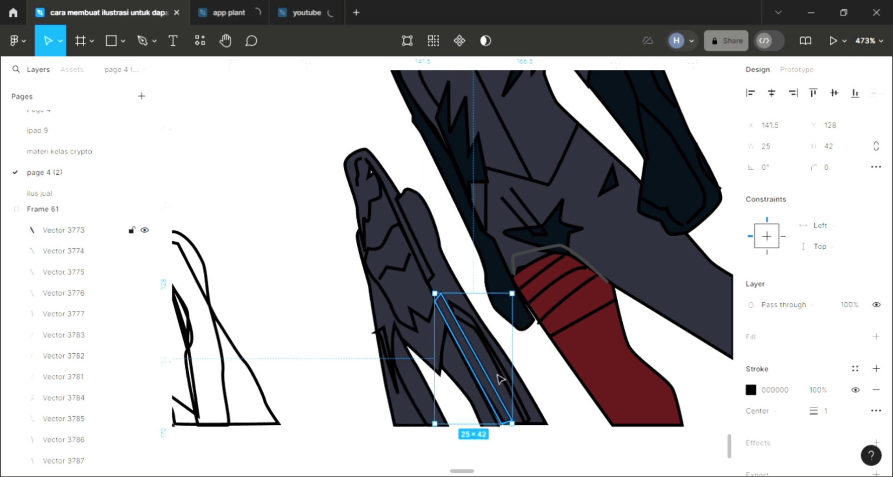
{"action": "left_click", "coordinate": [873, 337]}
{"action": "key", "text": "i"}
{"action": "key", "text": "Escape"}
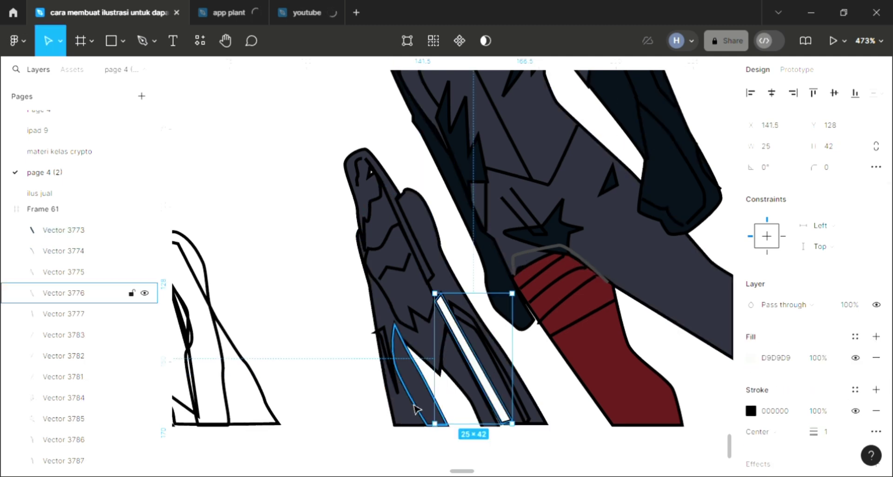
Fill the small sliver near the sleeve's lower edge with a colour sampled from the drawing
{"action": "left_click", "coordinate": [388, 367]}
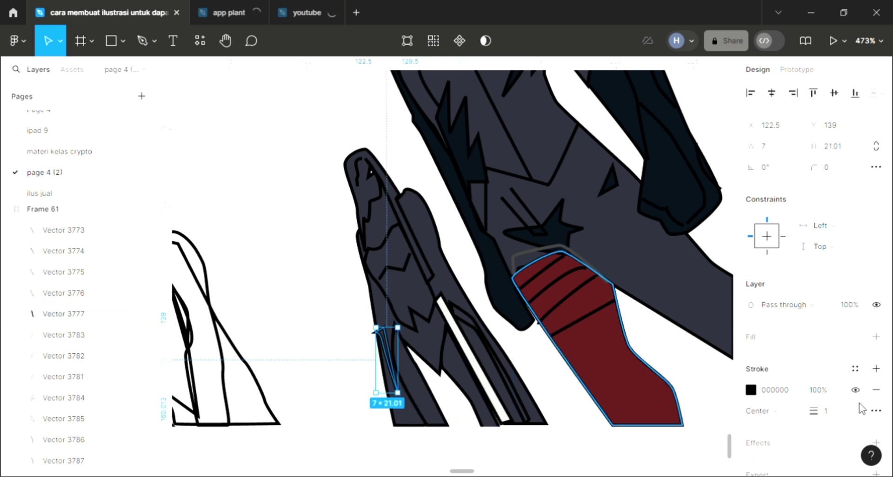
{"action": "left_click", "coordinate": [876, 346]}
{"action": "key", "text": "i"}
{"action": "left_click", "coordinate": [365, 329]}
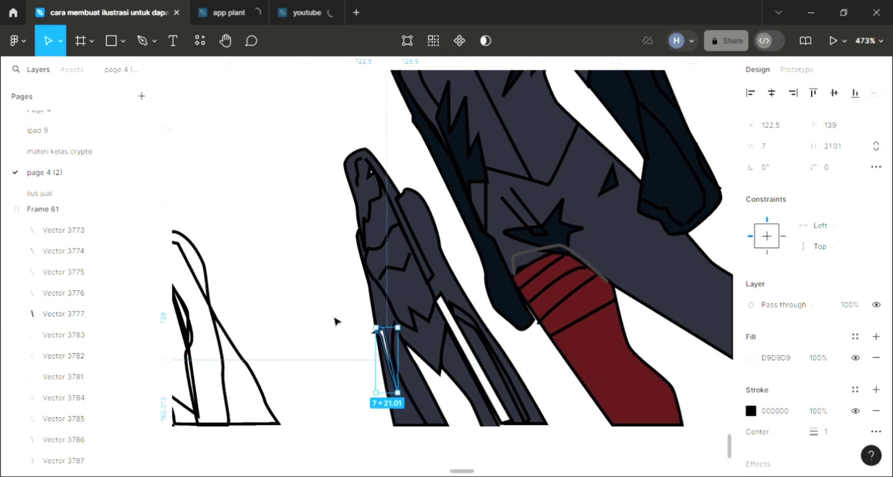
{"action": "key", "text": "Escape"}
{"action": "left_click", "coordinate": [332, 284]}
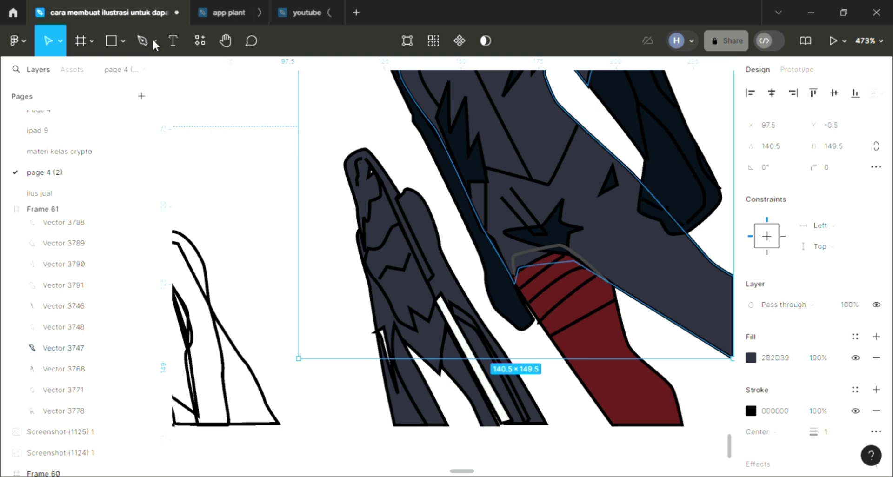
Draw a closed four-sided pen shape covering the white gap in the lower sleeve
{"action": "left_click", "coordinate": [142, 41]}
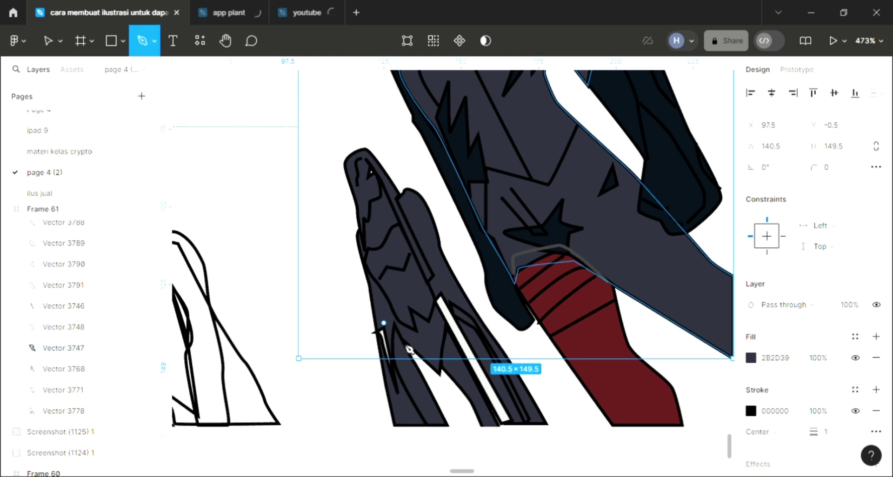
{"action": "left_click", "coordinate": [449, 430]}
{"action": "left_click", "coordinate": [399, 336]}
{"action": "left_click", "coordinate": [443, 329]}
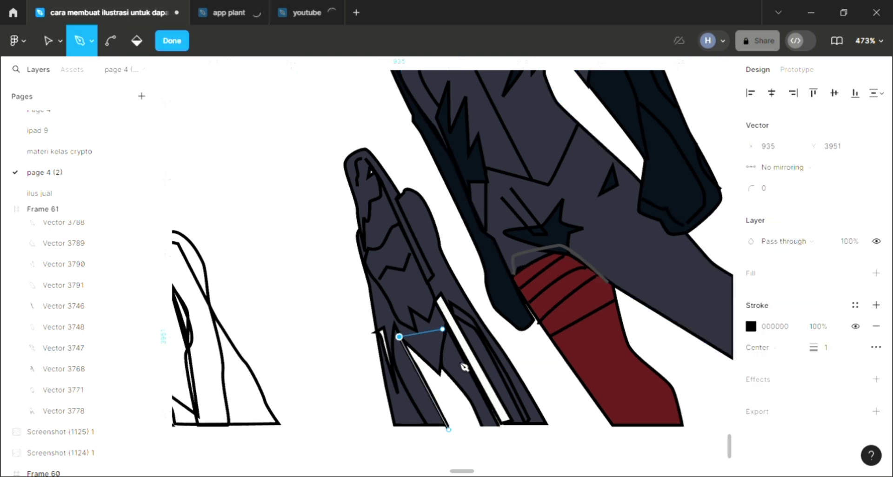
{"action": "left_click", "coordinate": [489, 424]}
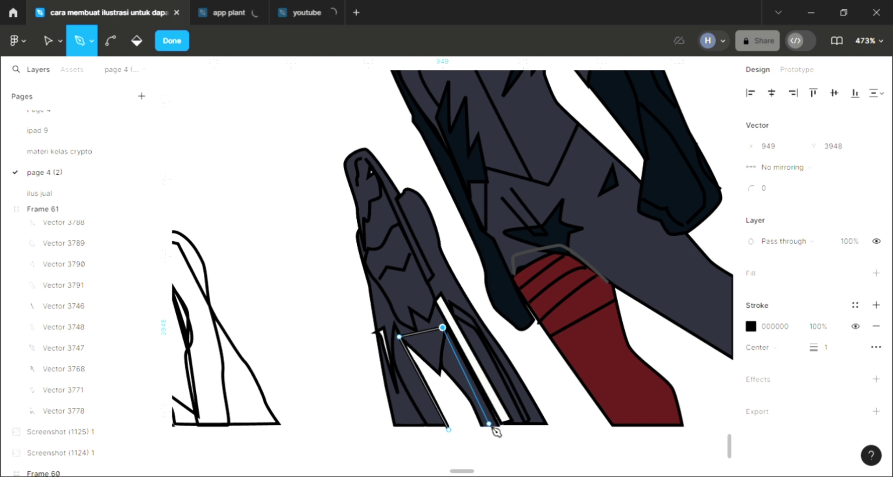
{"action": "left_click", "coordinate": [450, 431]}
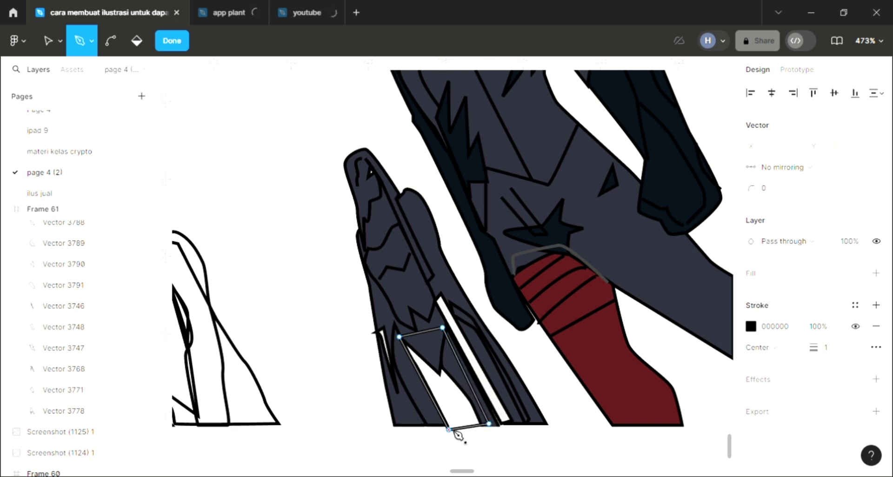
{"action": "key", "text": "Escape"}
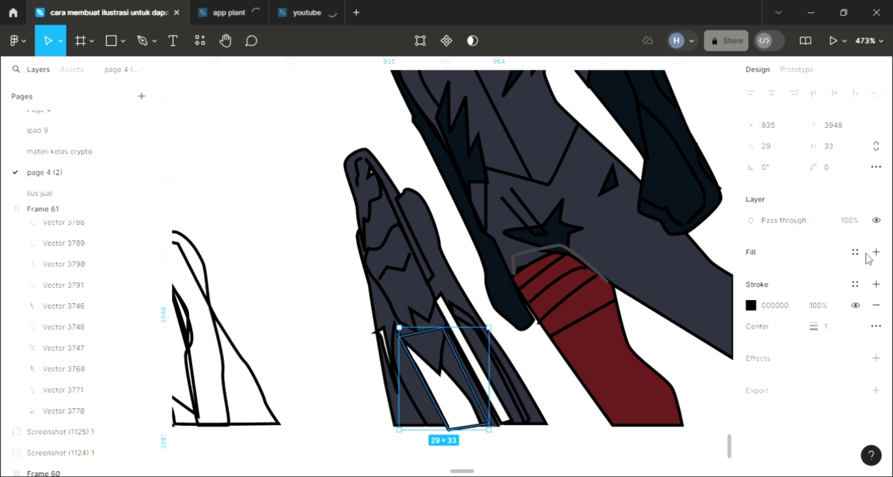
Give the new shape a dark 080F19 fill sampled from the artwork
{"action": "left_click", "coordinate": [876, 252]}
{"action": "key", "text": "i"}
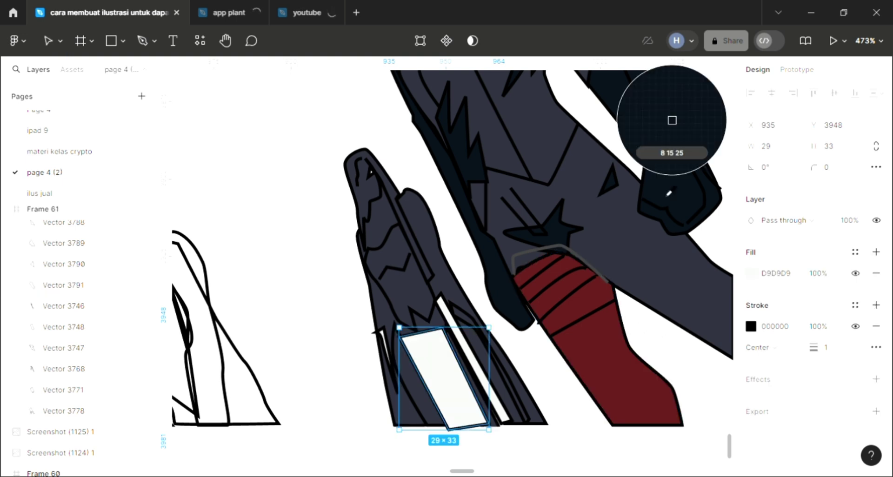
{"action": "left_click", "coordinate": [669, 186]}
{"action": "key", "text": "ctrl+z"}
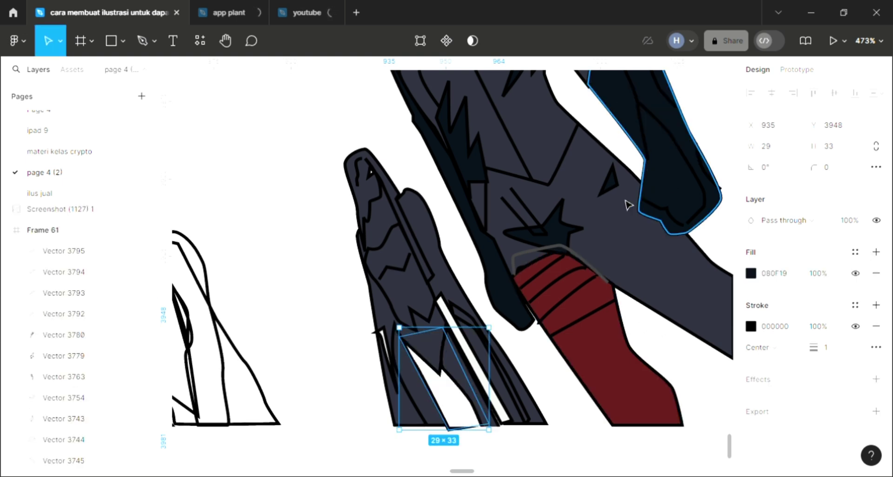
Shorten the shape from 33 to 25 high, position it over the gap, and send it to back
{"action": "scroll", "coordinate": [448, 372], "scroll_direction": "down", "scroll_amount": 2}
{"action": "scroll", "coordinate": [453, 380], "scroll_direction": "down", "scroll_amount": 2}
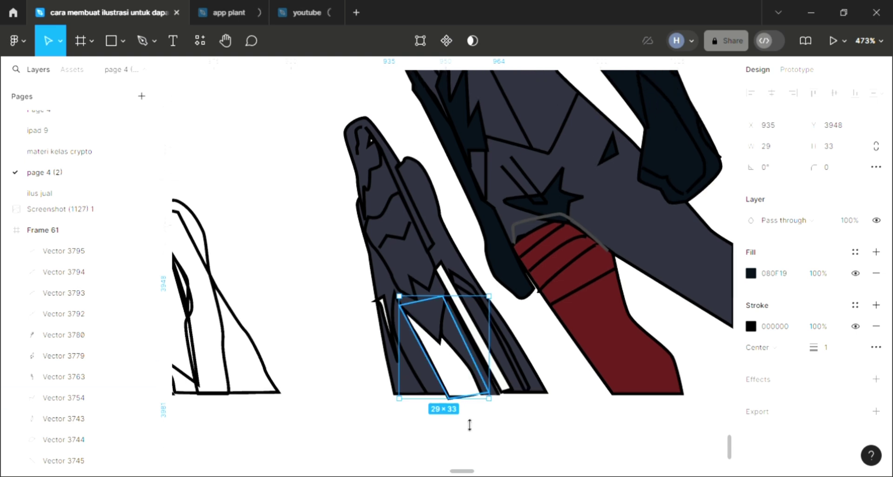
{"action": "scroll", "coordinate": [470, 421], "scroll_direction": "down", "scroll_amount": 2}
{"action": "left_click_drag", "start_coordinate": [464, 336], "coordinate": [464, 336]}
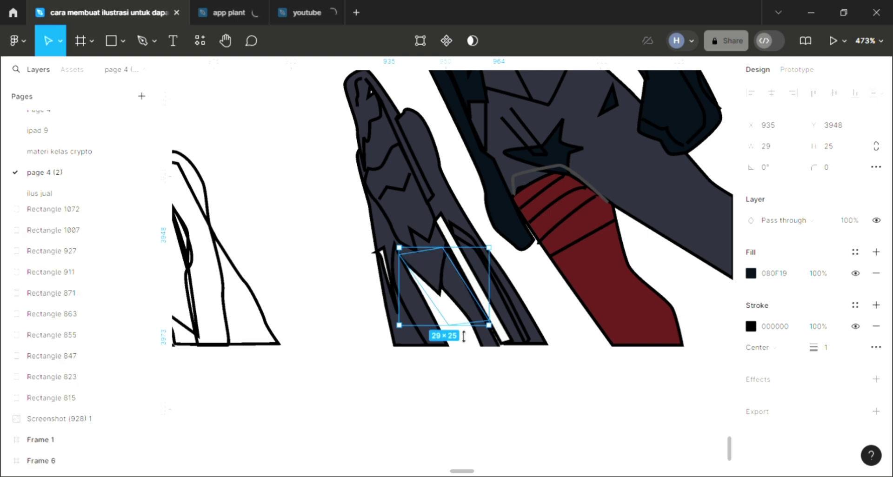
{"action": "scroll", "coordinate": [457, 335], "scroll_direction": "down", "scroll_amount": 2}
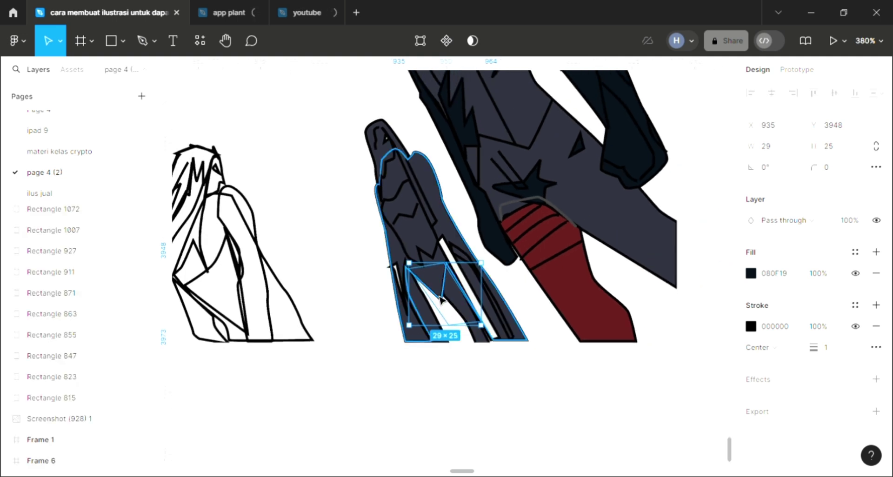
{"action": "left_click_drag", "start_coordinate": [456, 311], "coordinate": [454, 324]}
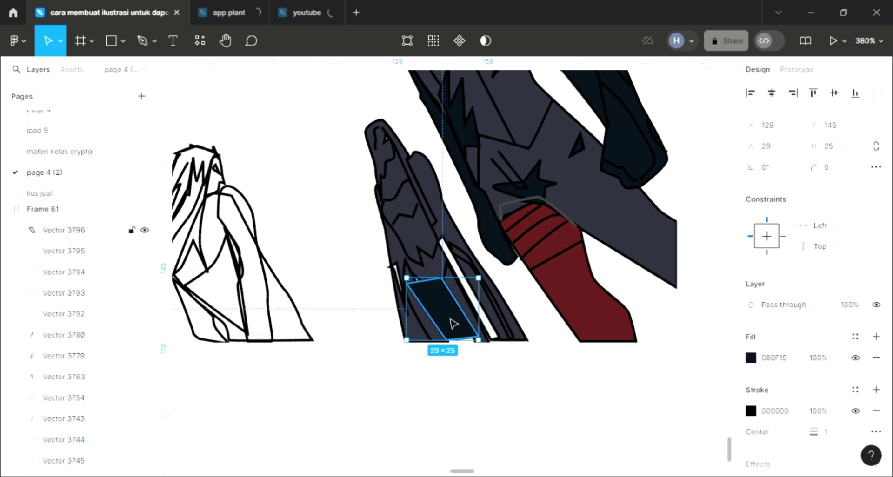
{"action": "key", "text": "ctrl+shift+bracketleft"}
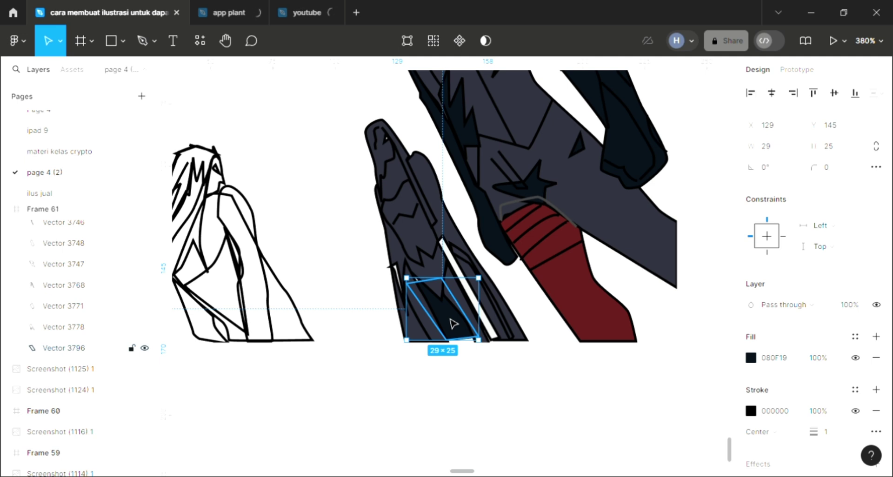
{"action": "key", "text": "Escape"}
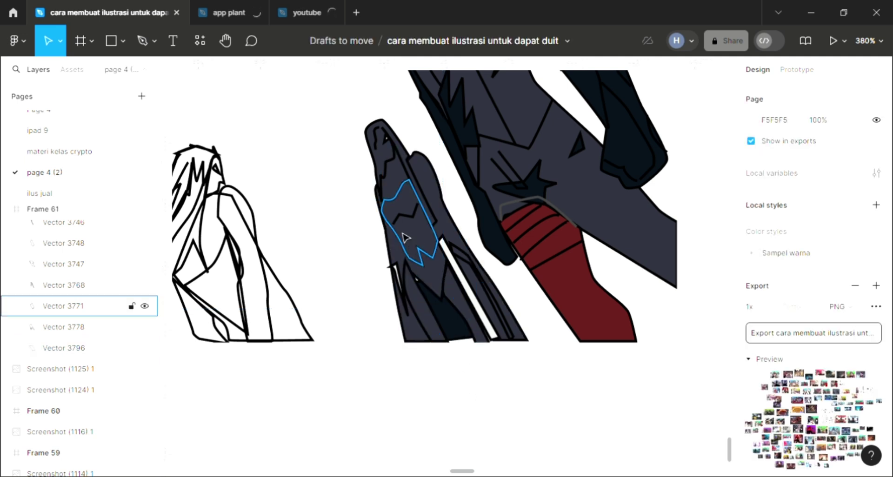
Add a fill to the jagged patch, trying 2B2D39 and then white from the drawing
{"action": "scroll", "coordinate": [403, 237], "scroll_direction": "left", "scroll_amount": 2}
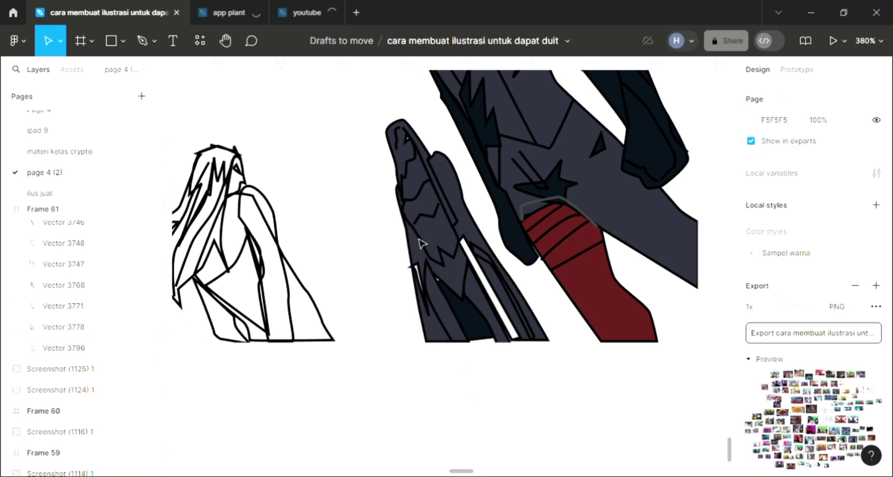
{"action": "left_click", "coordinate": [876, 336]}
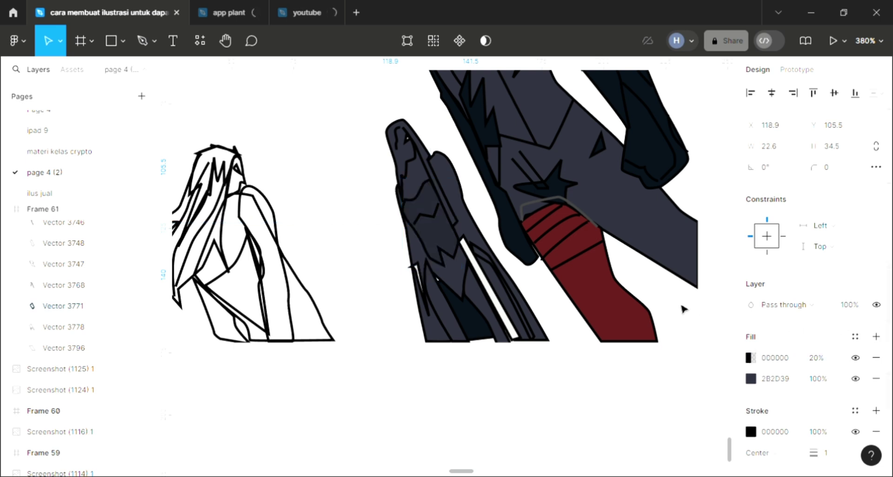
{"action": "key", "text": "i"}
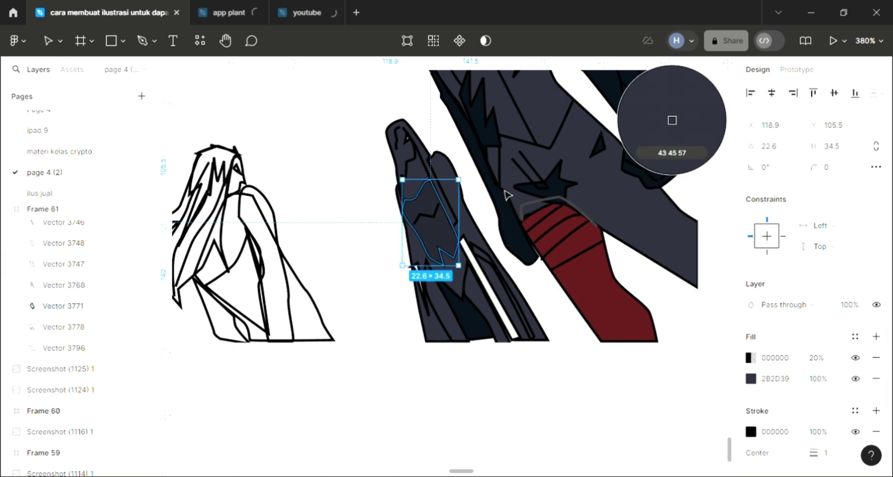
{"action": "left_click", "coordinate": [672, 119]}
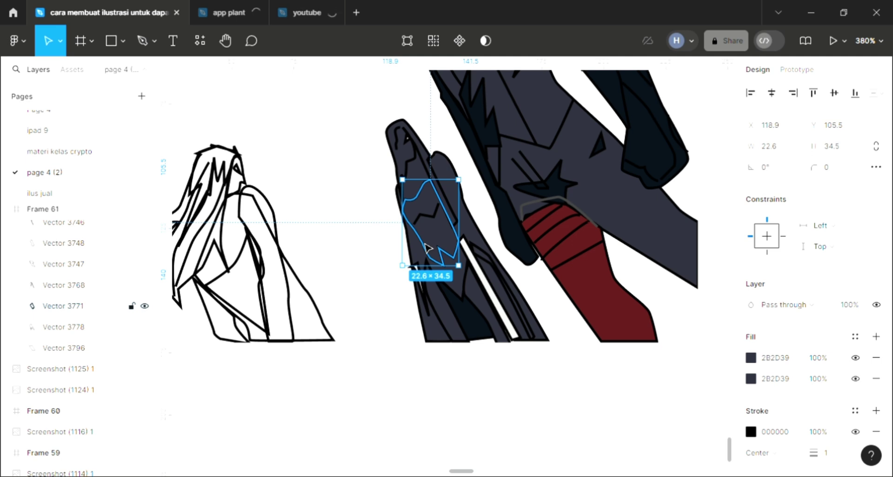
{"action": "scroll", "coordinate": [427, 249], "scroll_direction": "up", "scroll_amount": 3}
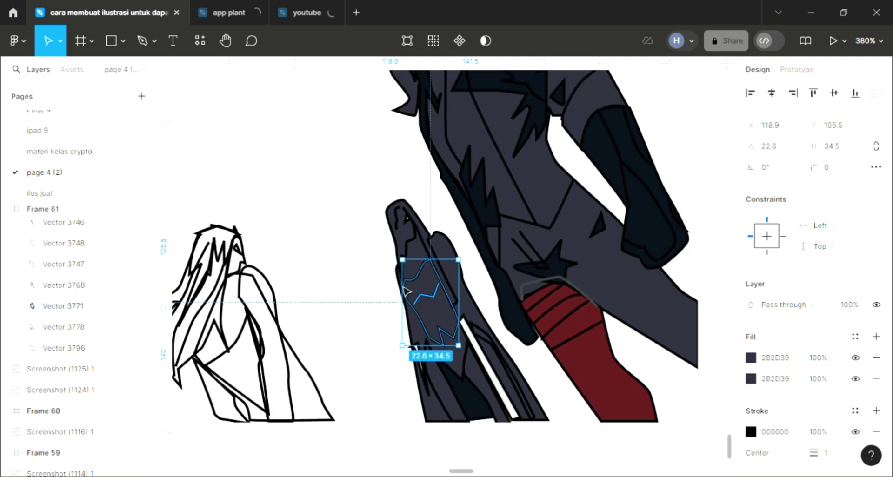
{"action": "key", "text": "i"}
{"action": "left_click", "coordinate": [333, 256]}
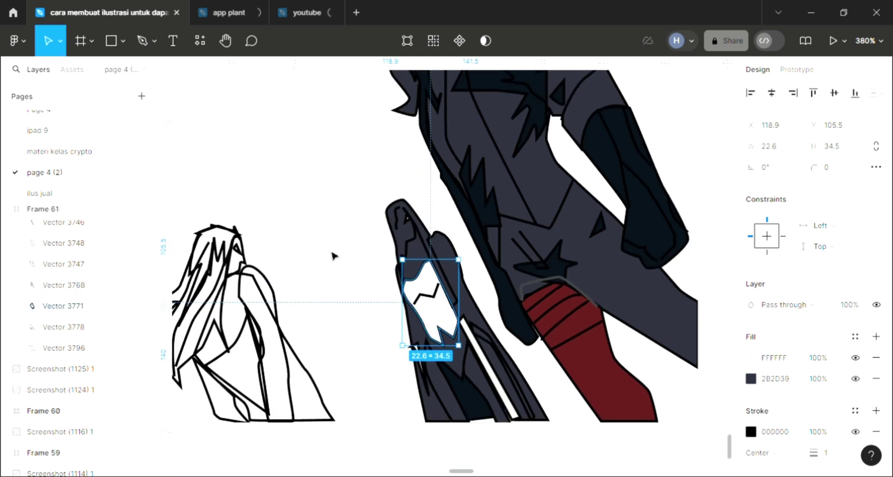
{"action": "left_click", "coordinate": [333, 255]}
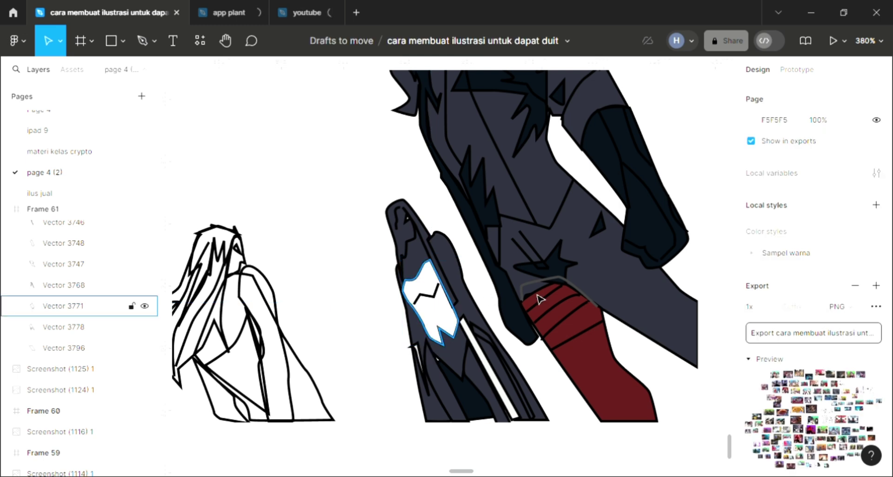
Recolour the long lower sleeve piece to dark 080F19
{"action": "scroll", "coordinate": [534, 302], "scroll_direction": "up", "scroll_amount": 1}
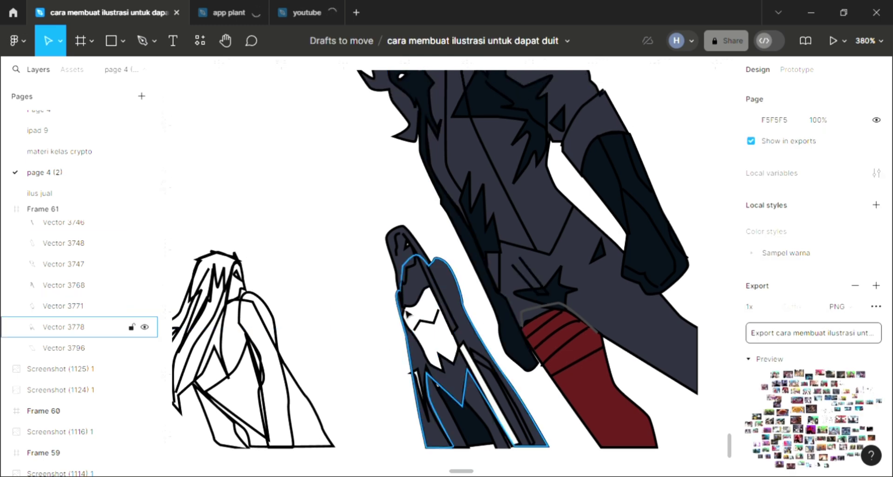
{"action": "left_click", "coordinate": [660, 354]}
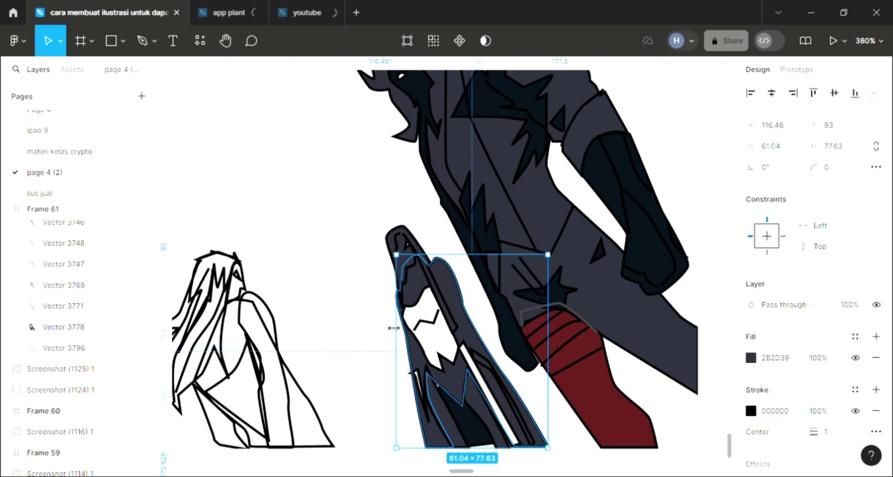
{"action": "key", "text": "i"}
{"action": "left_click", "coordinate": [391, 355]}
{"action": "key", "text": "Escape"}
{"action": "key", "text": "Escape"}
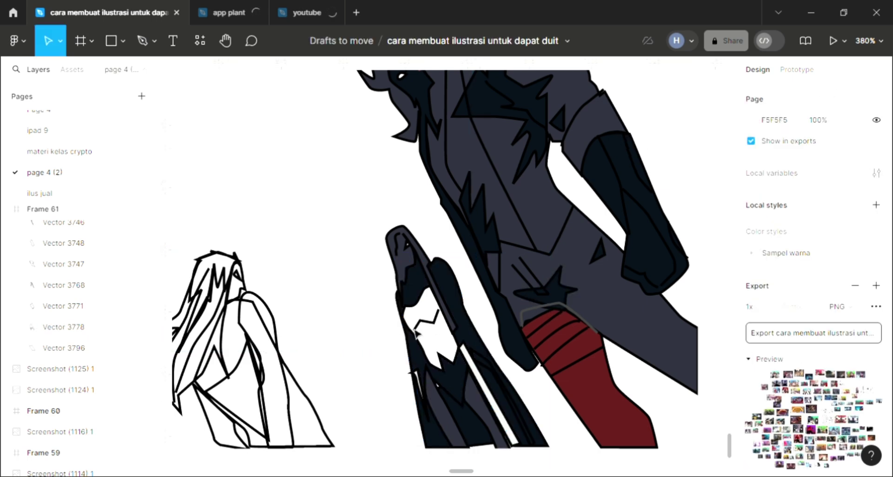
Set the jagged patch's fill to dark grey 2B2D39
{"action": "left_click", "coordinate": [433, 353]}
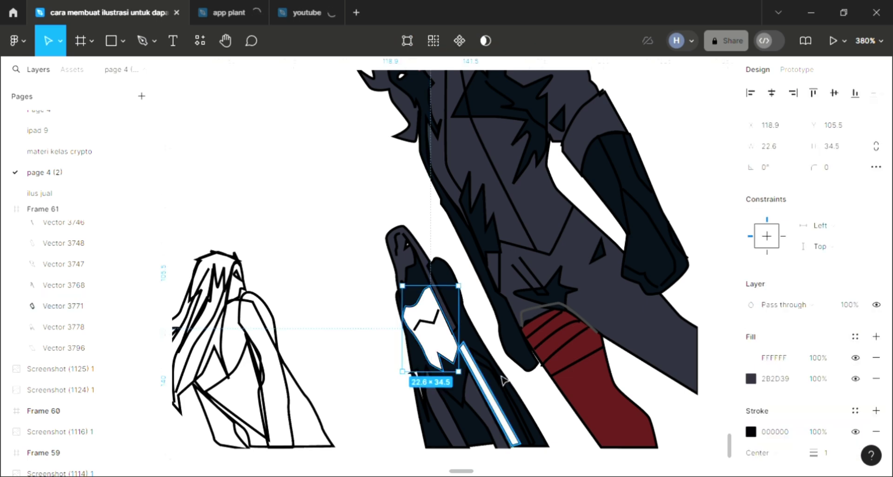
{"action": "key", "text": "i"}
{"action": "left_click", "coordinate": [490, 417]}
{"action": "key", "text": "Escape"}
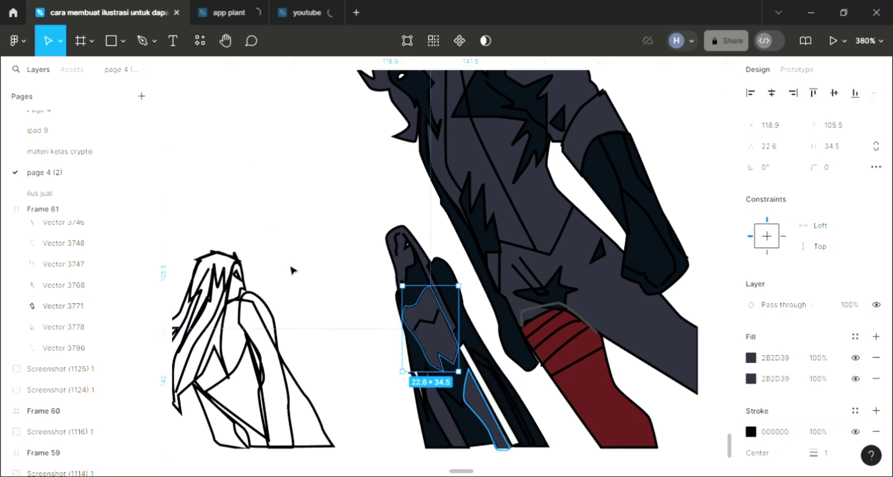
{"action": "key", "text": "Escape"}
{"action": "scroll", "coordinate": [296, 272], "scroll_direction": "left", "scroll_amount": 5}
{"action": "scroll", "coordinate": [301, 278], "scroll_direction": "down", "scroll_amount": 3}
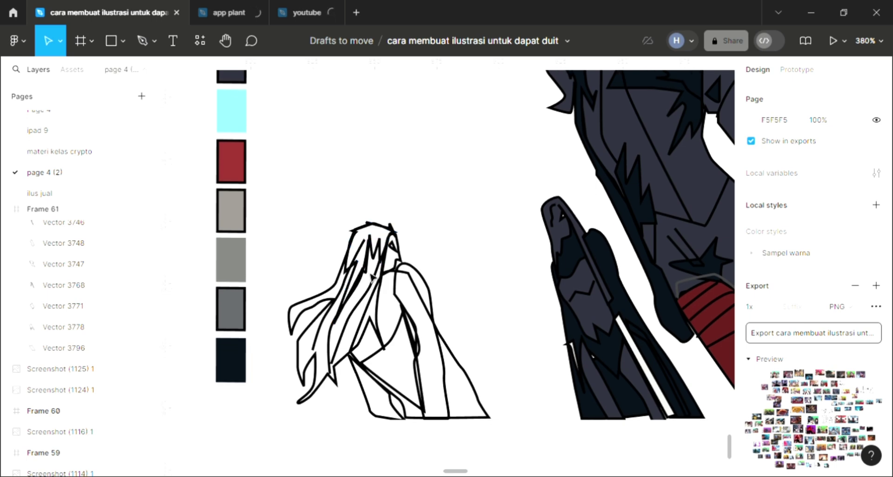
Add light grey fills to the spiky top of the hair
{"action": "scroll", "coordinate": [365, 270], "scroll_direction": "up", "scroll_amount": 1}
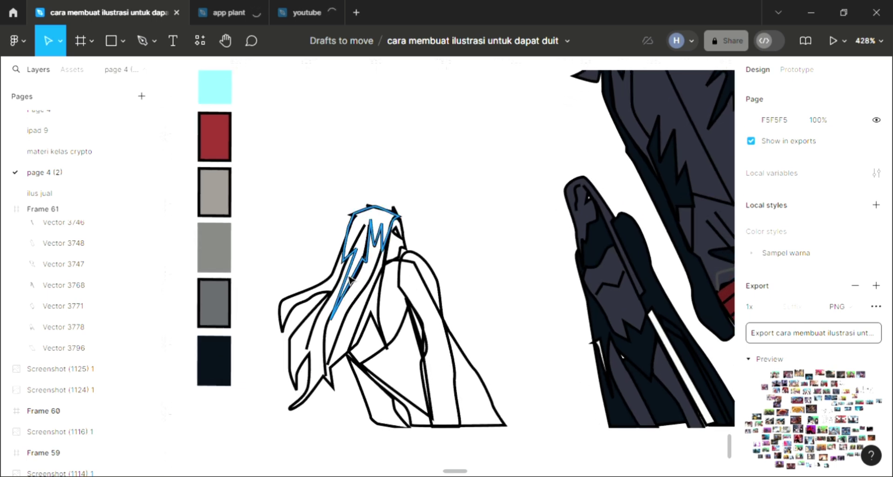
{"action": "scroll", "coordinate": [351, 253], "scroll_direction": "up", "scroll_amount": 1}
{"action": "left_click", "coordinate": [351, 254]}
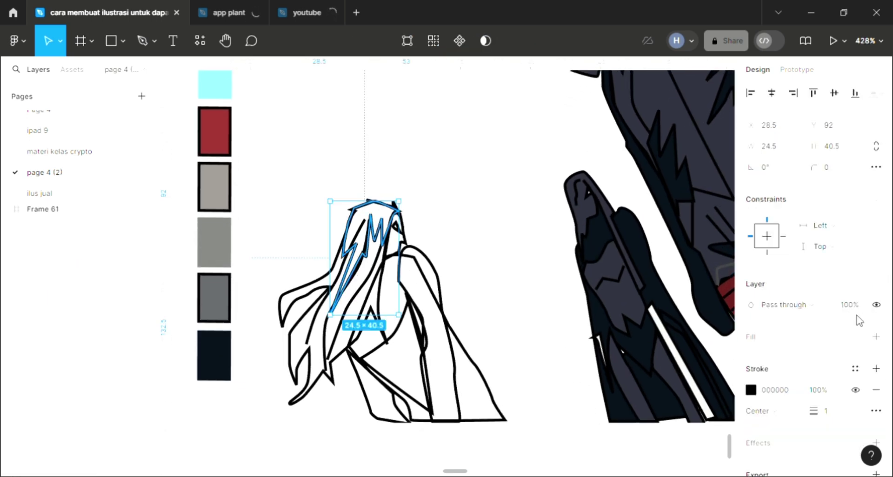
{"action": "left_click", "coordinate": [875, 336]}
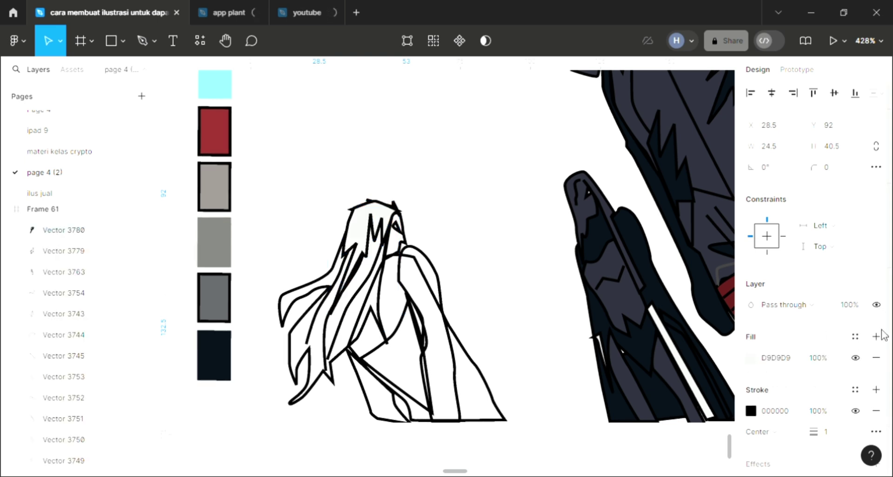
{"action": "left_click", "coordinate": [876, 336]}
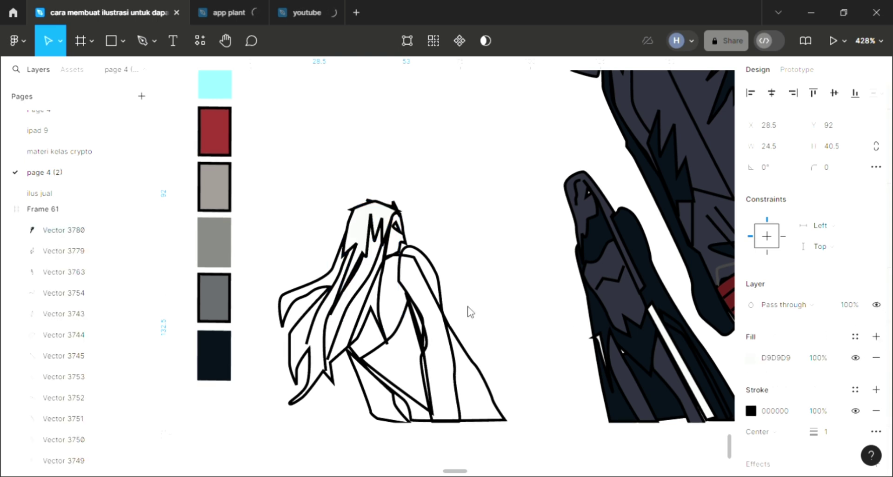
Fill the larger hair outline with D9D9D9 and send it behind the strand lines
{"action": "left_click", "coordinate": [312, 292]}
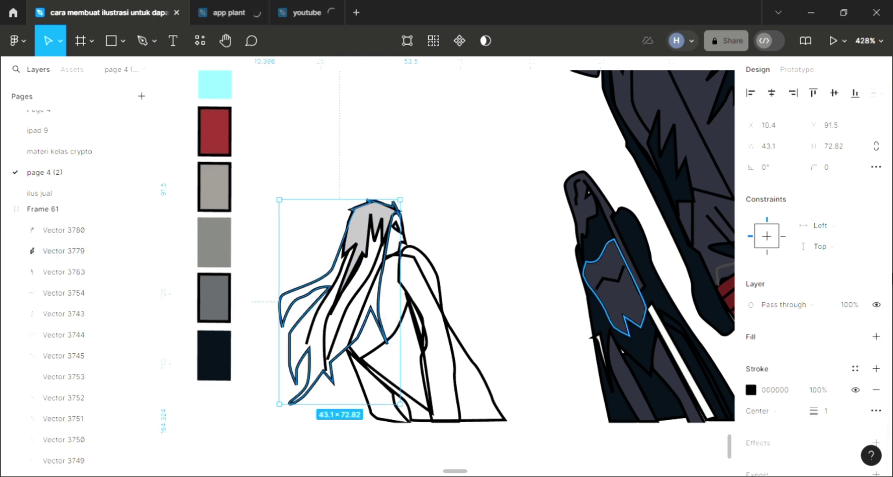
{"action": "left_click", "coordinate": [876, 337]}
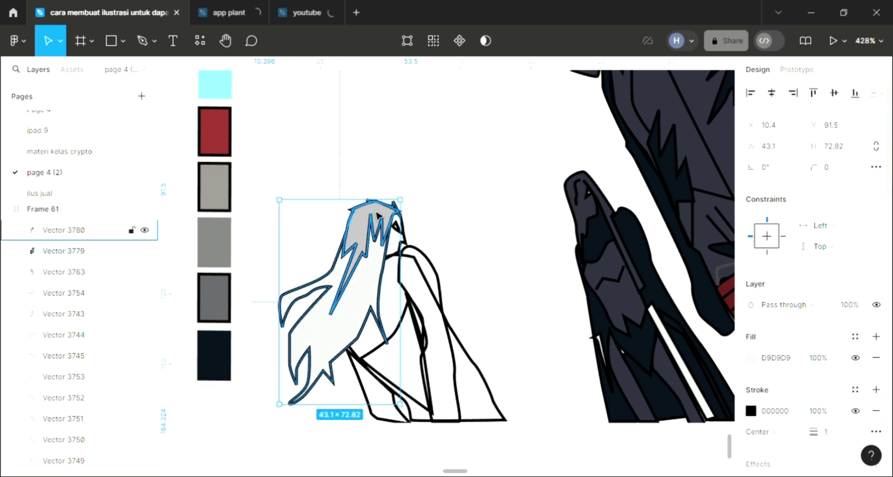
{"action": "key", "text": "["}
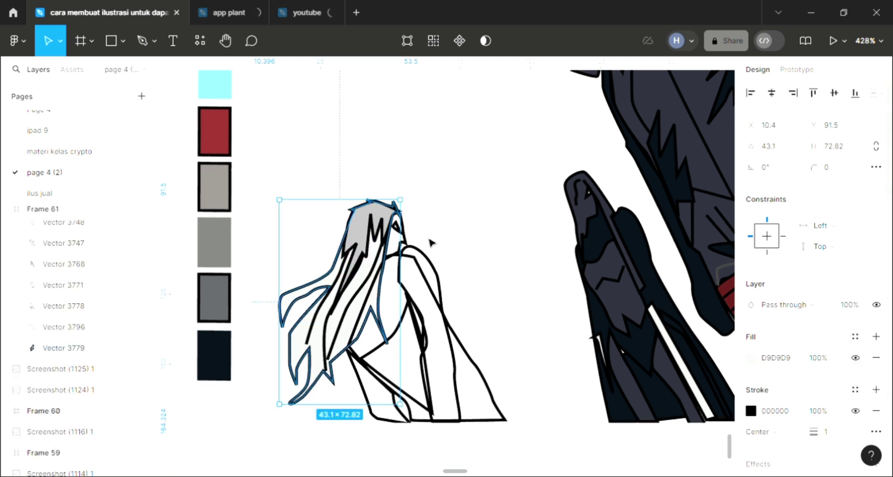
{"action": "left_click", "coordinate": [432, 243]}
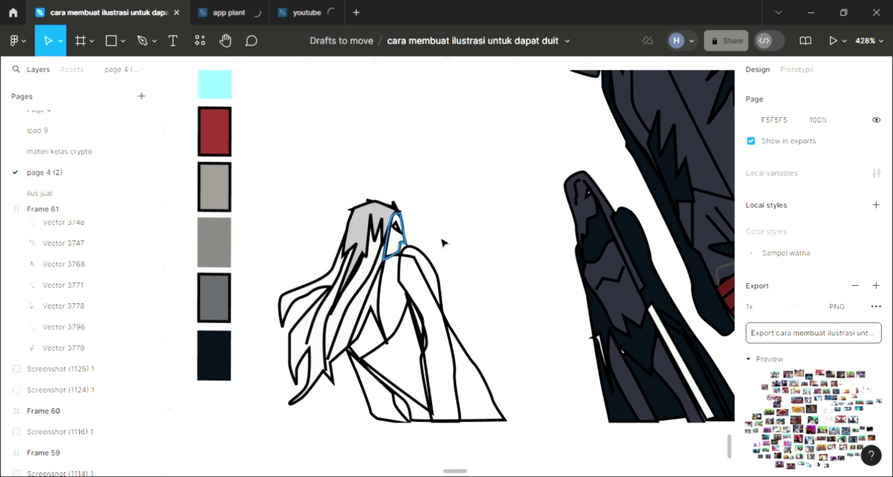
Fill the tiny face shape with the red swatch colour
{"action": "left_click", "coordinate": [396, 227]}
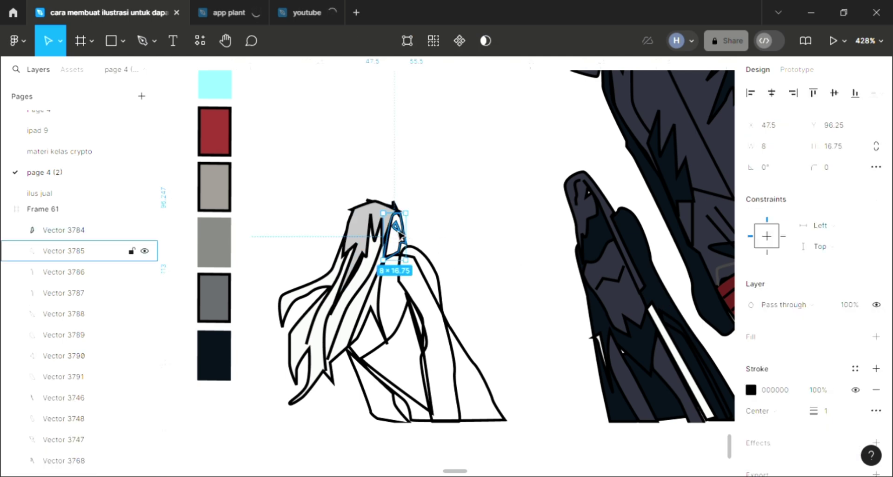
{"action": "left_click", "coordinate": [877, 336]}
{"action": "left_click", "coordinate": [416, 233]}
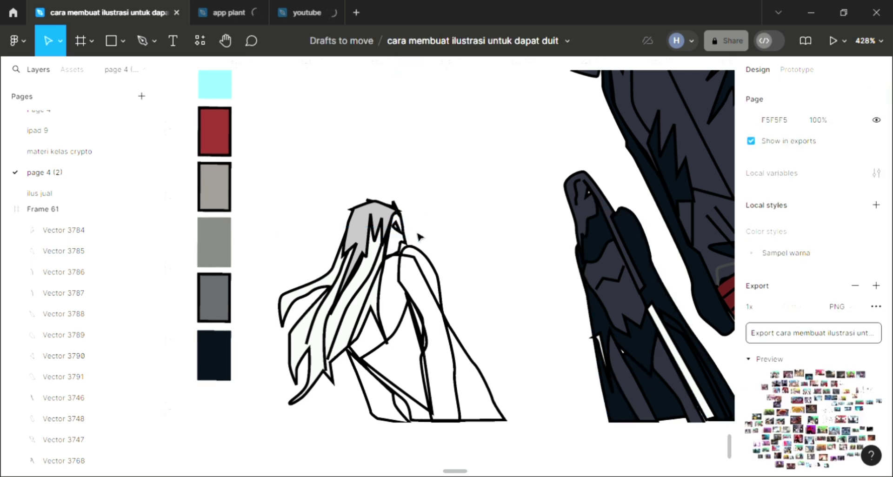
{"action": "key", "text": "ctrl+z"}
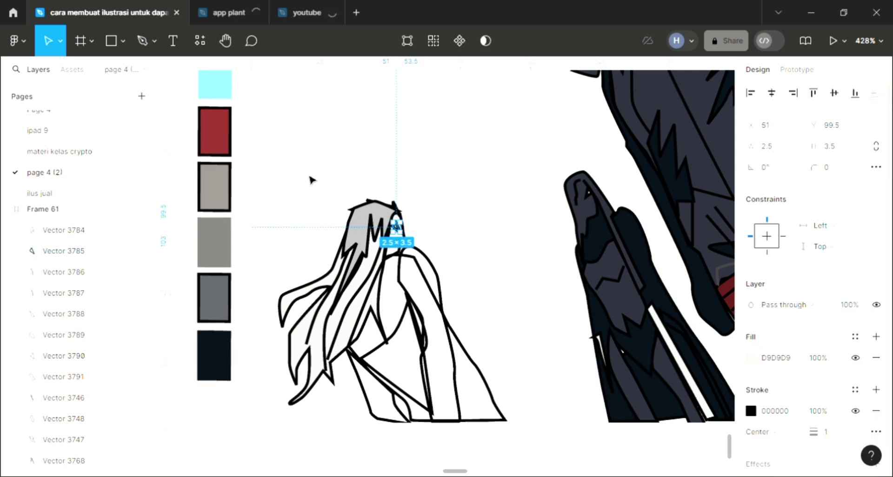
{"action": "key", "text": "i"}
{"action": "left_click", "coordinate": [222, 152]}
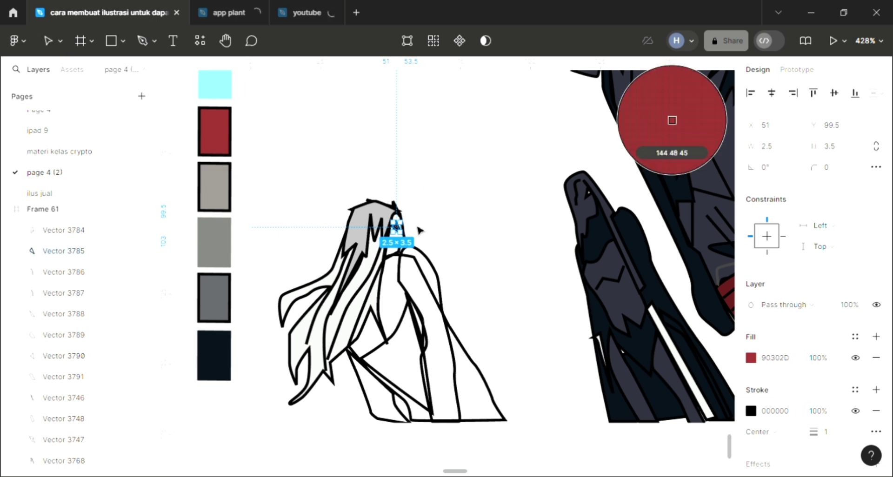
{"action": "key", "text": "Escape"}
Fill the small shape beside the hair (Vector 3784) with dark navy 080F19
{"action": "left_click", "coordinate": [404, 246]}
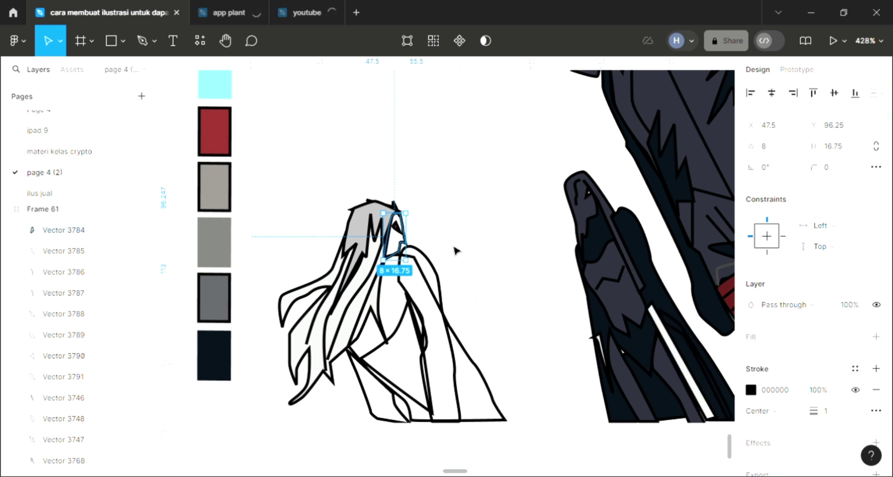
{"action": "key", "text": "i"}
{"action": "key", "text": "Escape"}
{"action": "left_click", "coordinate": [450, 319]}
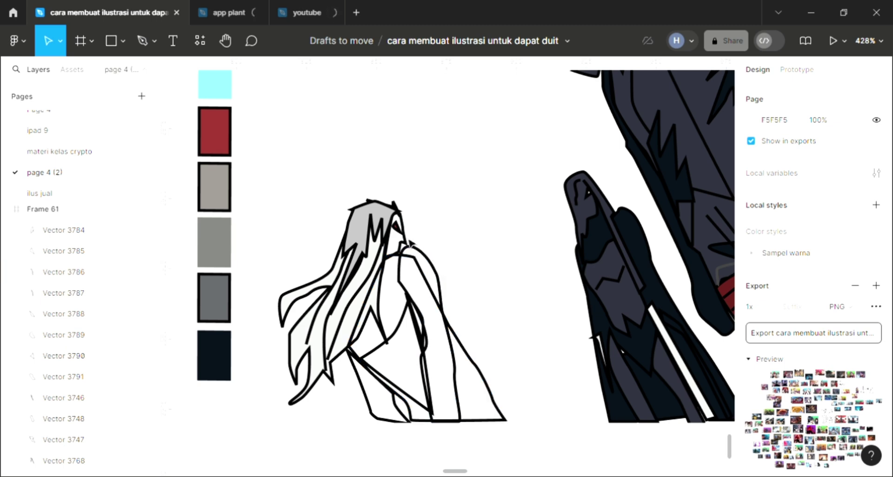
{"action": "left_click", "coordinate": [394, 234]}
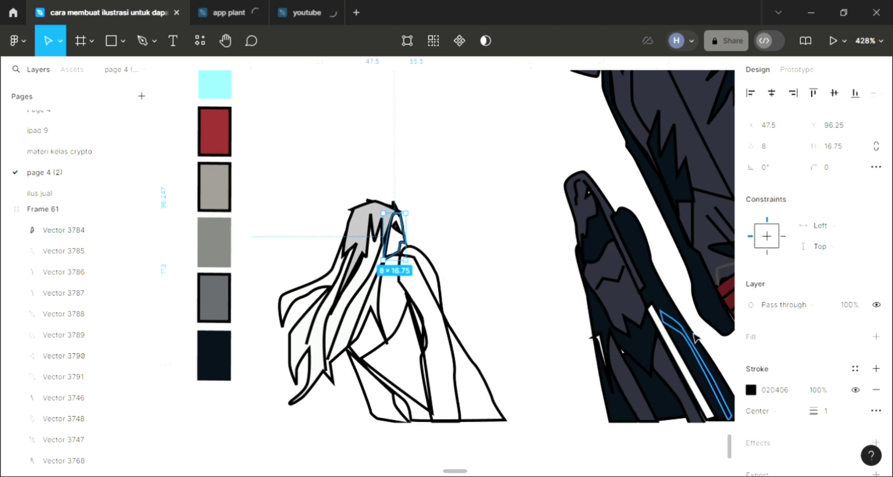
{"action": "left_click", "coordinate": [877, 338]}
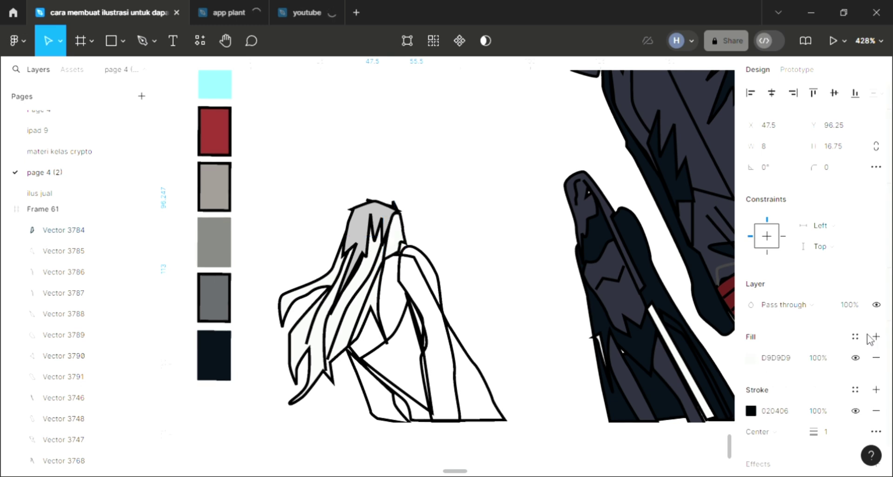
{"action": "key", "text": "i"}
{"action": "left_click", "coordinate": [672, 120]}
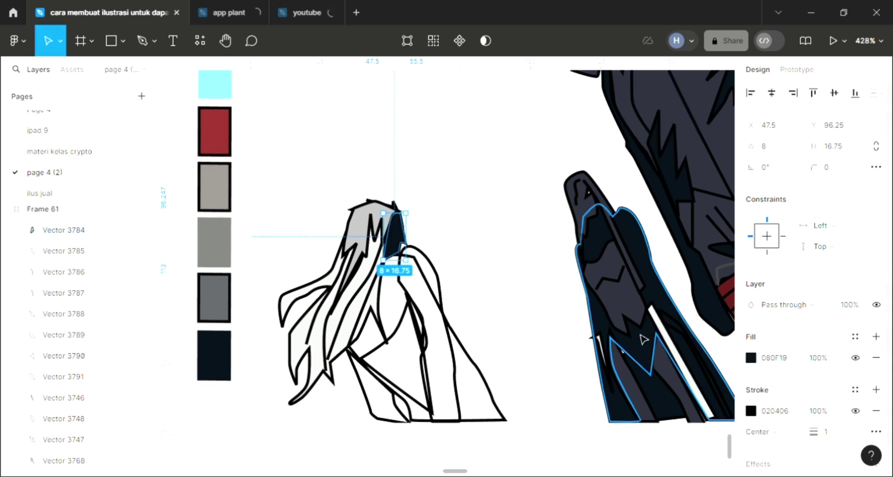
{"action": "left_click", "coordinate": [562, 258]}
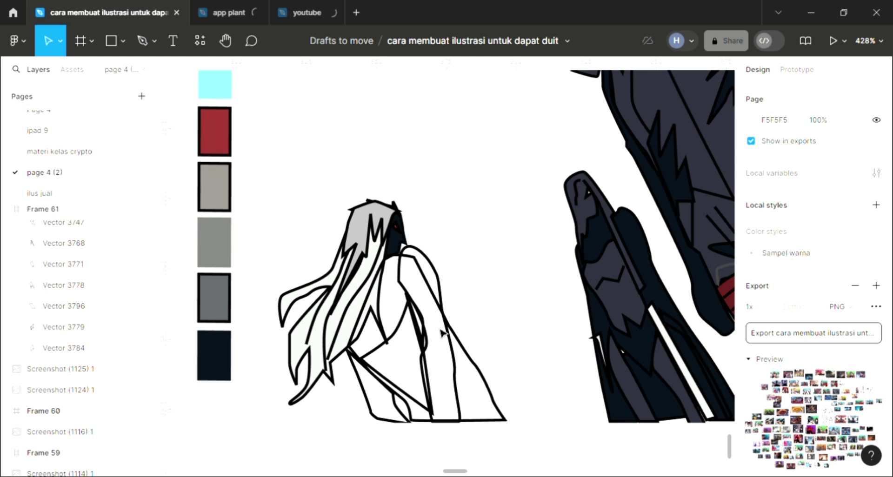
Fill the long arm shape with maroon sampled from the red striped arm
{"action": "left_click", "coordinate": [456, 356]}
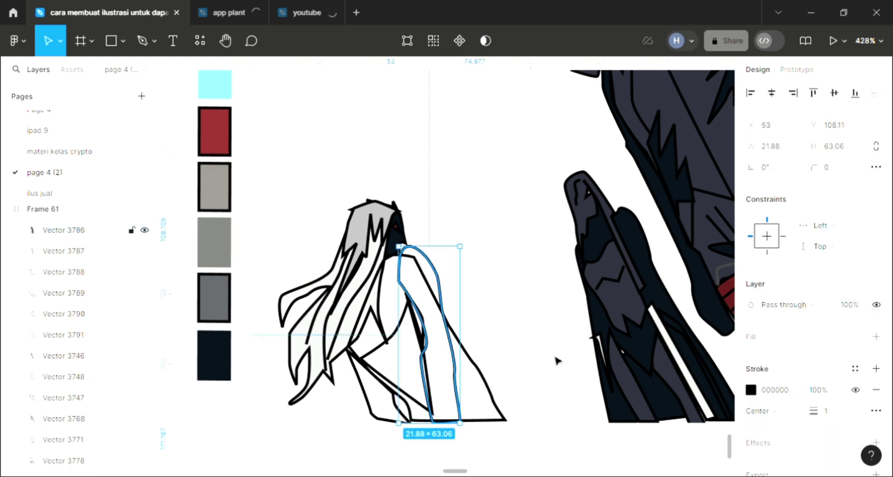
{"action": "left_click", "coordinate": [876, 338]}
{"action": "scroll", "coordinate": [558, 233], "scroll_direction": "right", "scroll_amount": 5}
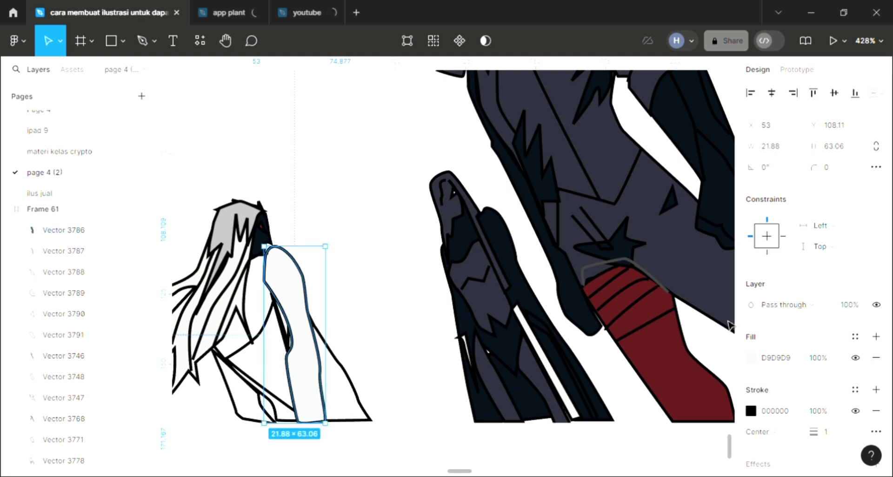
{"action": "key", "text": "i"}
{"action": "left_click", "coordinate": [681, 352]}
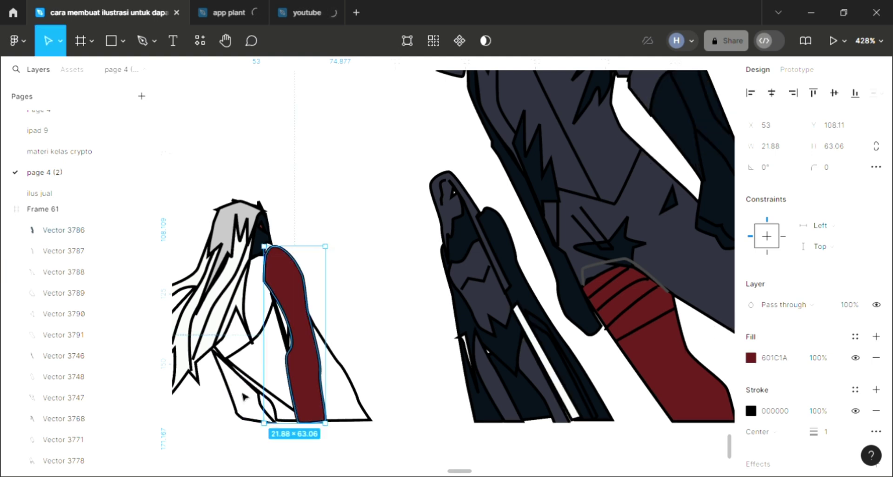
{"action": "key", "text": "Escape"}
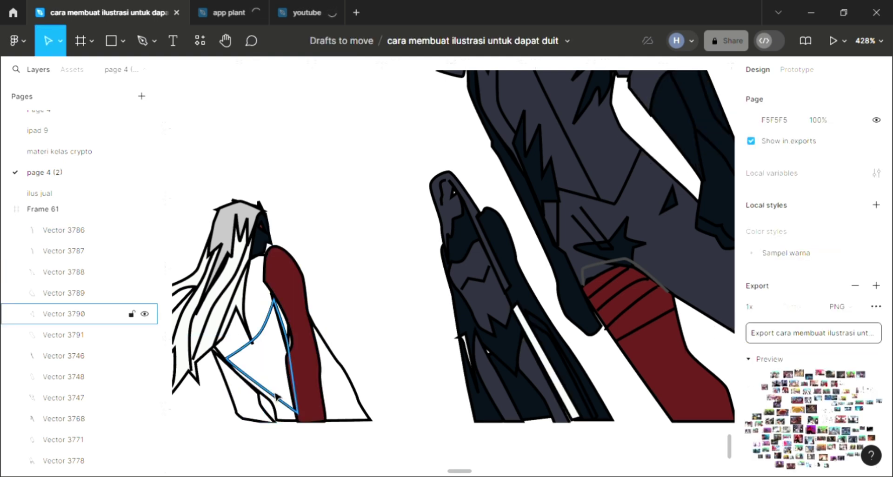
Fill the triangle below the hair dark navy and send the body outline behind it
{"action": "left_click", "coordinate": [266, 334]}
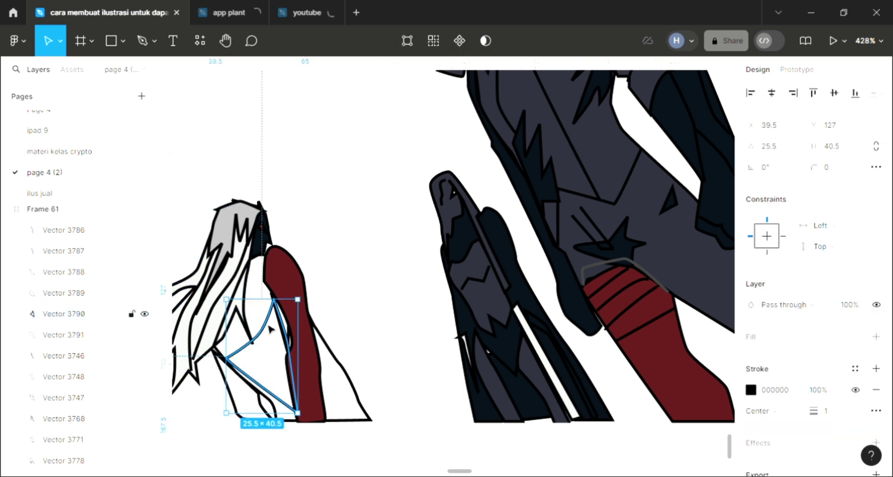
{"action": "left_click", "coordinate": [875, 337]}
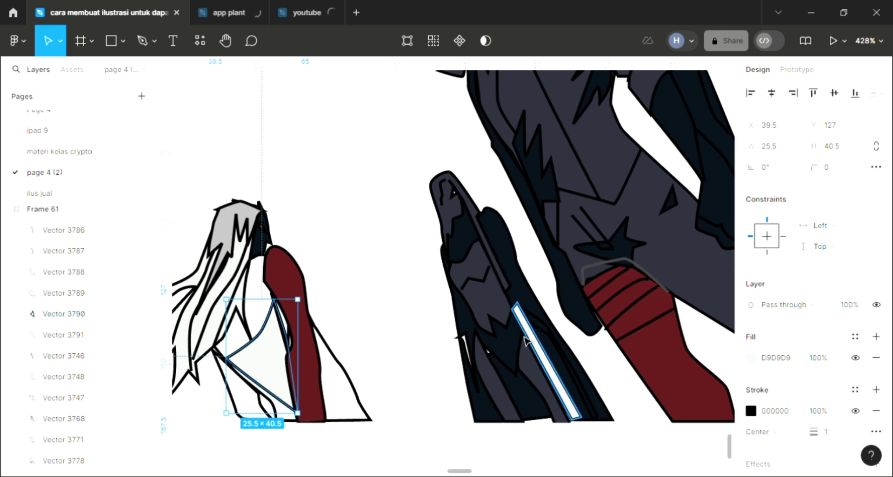
{"action": "key", "text": "i"}
{"action": "left_click", "coordinate": [671, 121]}
{"action": "left_click", "coordinate": [352, 391]}
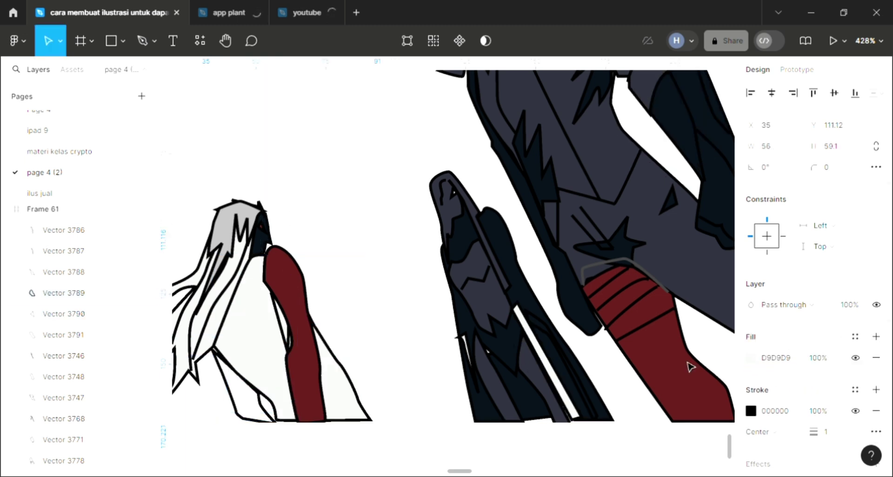
{"action": "key", "text": "bracketleft"}
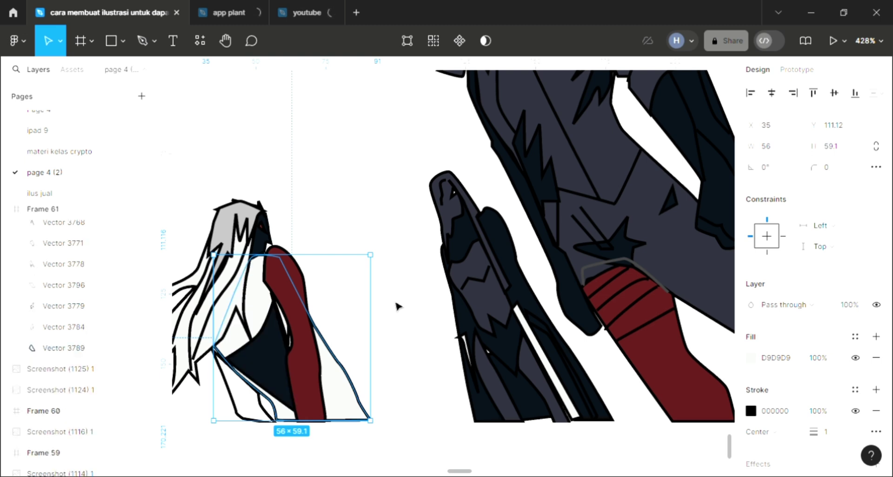
{"action": "left_click", "coordinate": [343, 283]}
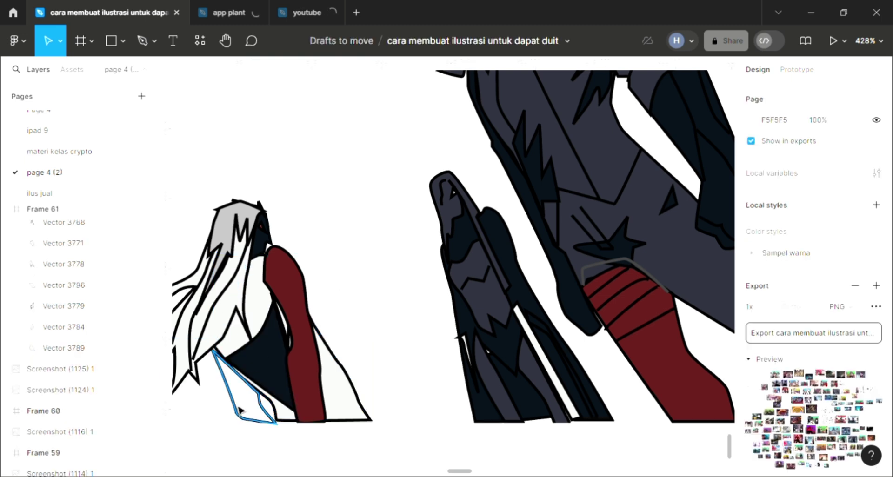
Give the small lower-left shape a light grey D9D9D9 fill
{"action": "left_click", "coordinate": [240, 411]}
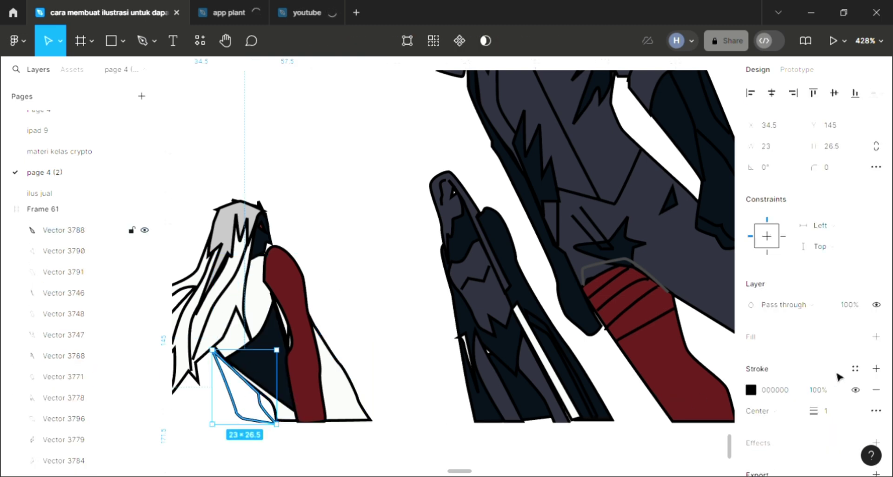
{"action": "left_click", "coordinate": [876, 337]}
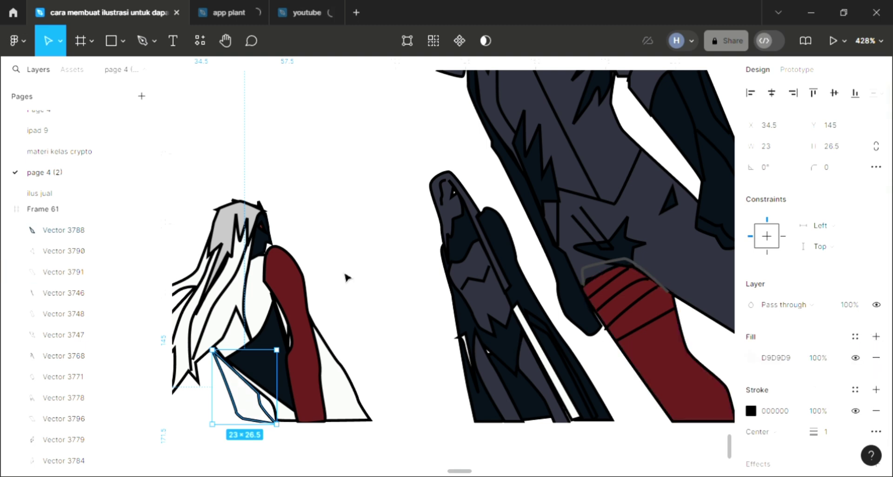
{"action": "left_click", "coordinate": [415, 381]}
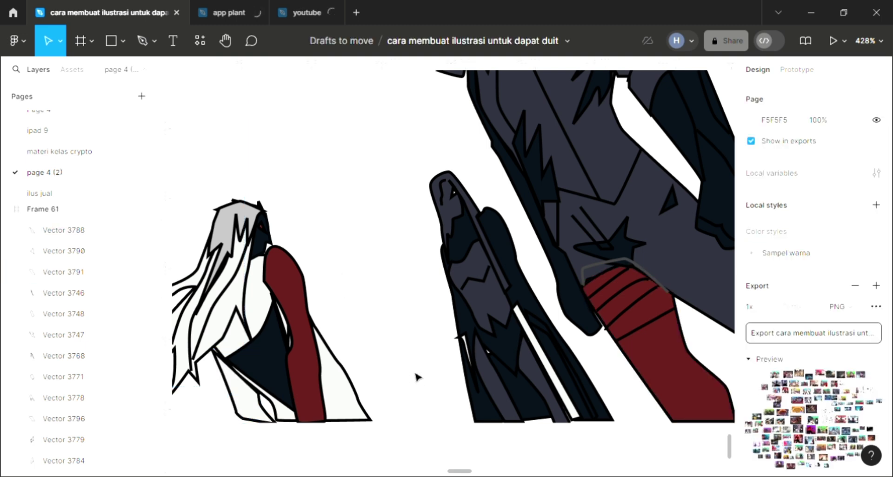
{"action": "scroll", "coordinate": [416, 377], "scroll_direction": "down", "scroll_amount": 3}
Change Frame 61's white fill to a linear gradient from purple BC76F2 to brownish 8B5252
{"action": "scroll", "coordinate": [424, 367], "scroll_direction": "down", "scroll_amount": 1}
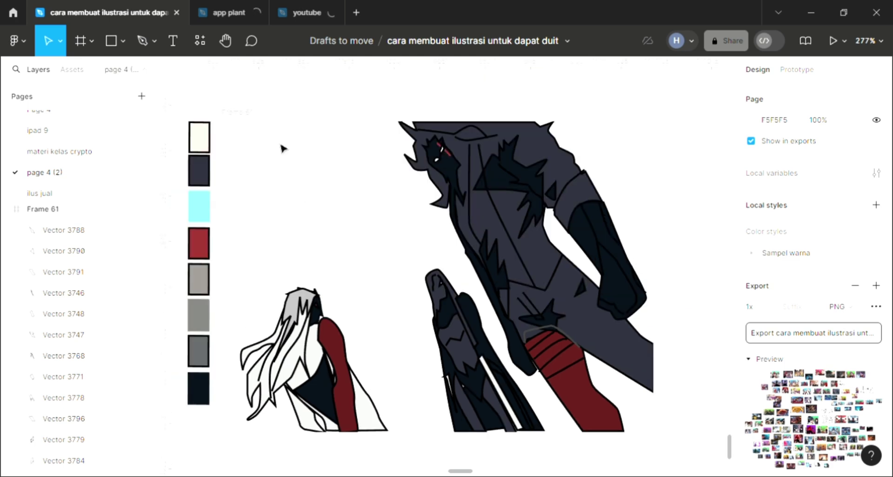
{"action": "left_click", "coordinate": [249, 120]}
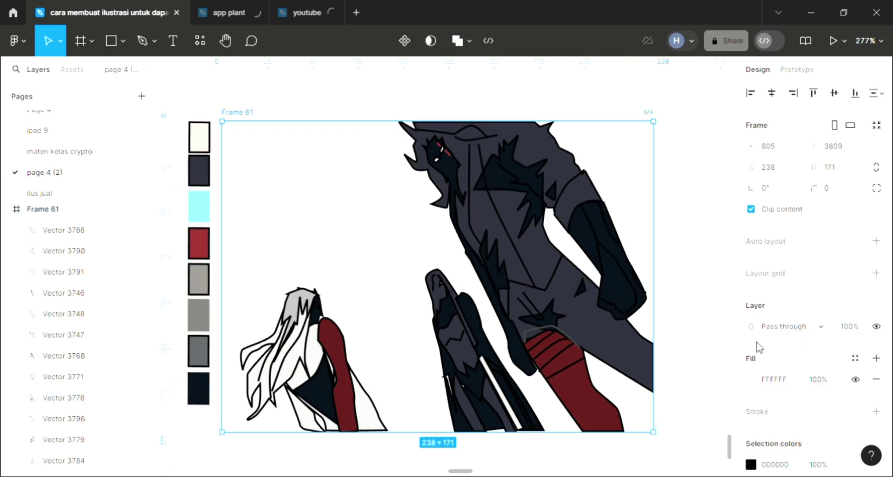
{"action": "left_click", "coordinate": [750, 379]}
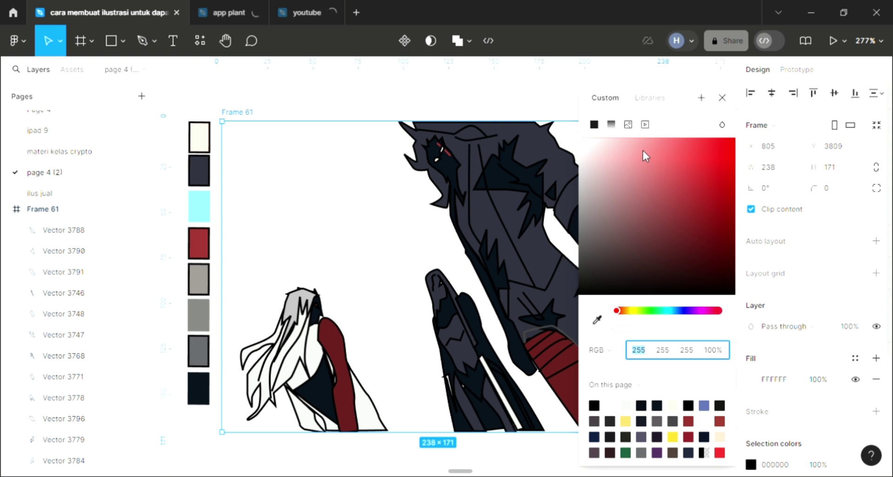
{"action": "left_click", "coordinate": [642, 151]}
{"action": "left_click", "coordinate": [611, 124]}
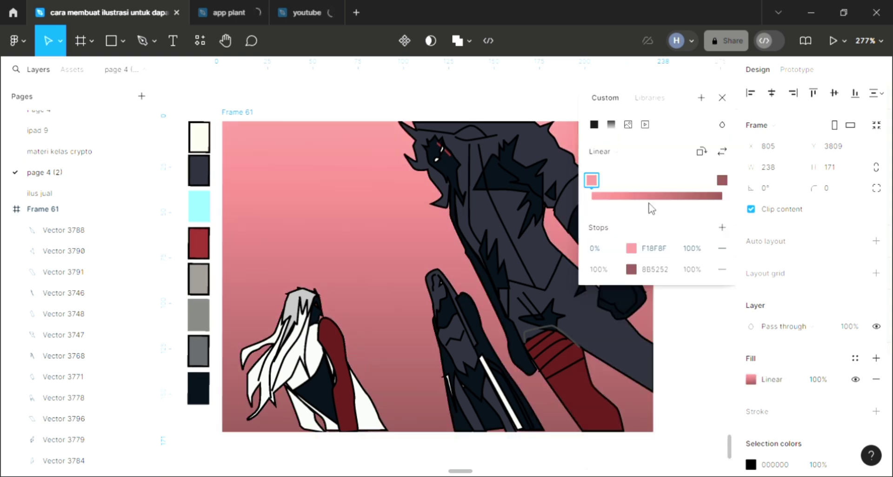
{"action": "left_click", "coordinate": [632, 249]}
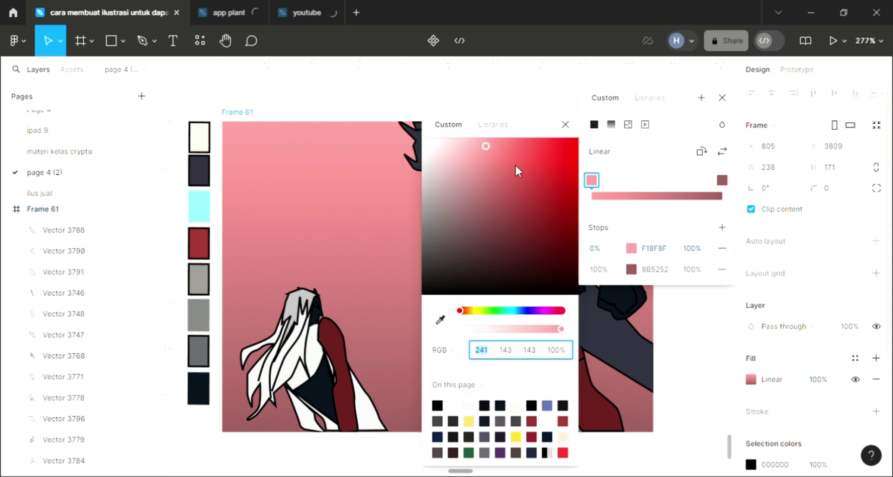
{"action": "left_click_drag", "start_coordinate": [511, 153], "coordinate": [501, 145]}
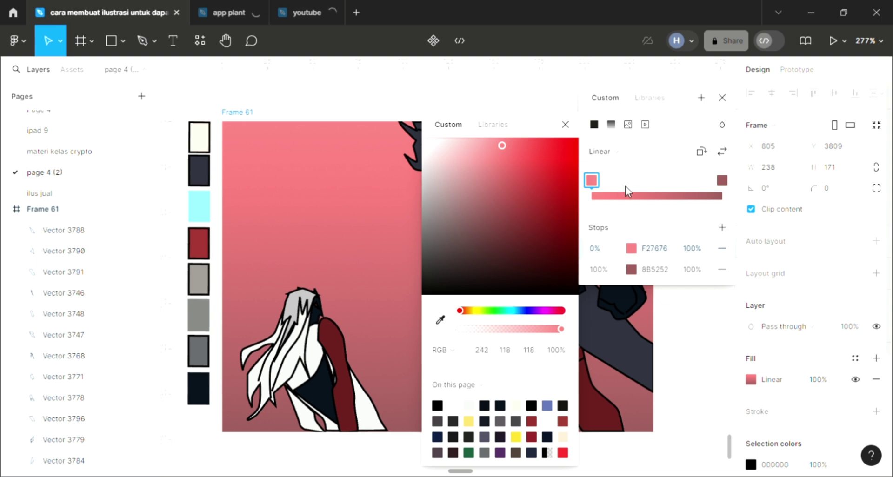
{"action": "mouse_move", "coordinate": [461, 311]}
{"action": "left_mouse_down"}
{"action": "mouse_move", "coordinate": [539, 320]}
{"action": "mouse_move", "coordinate": [537, 311]}
{"action": "left_mouse_up"}
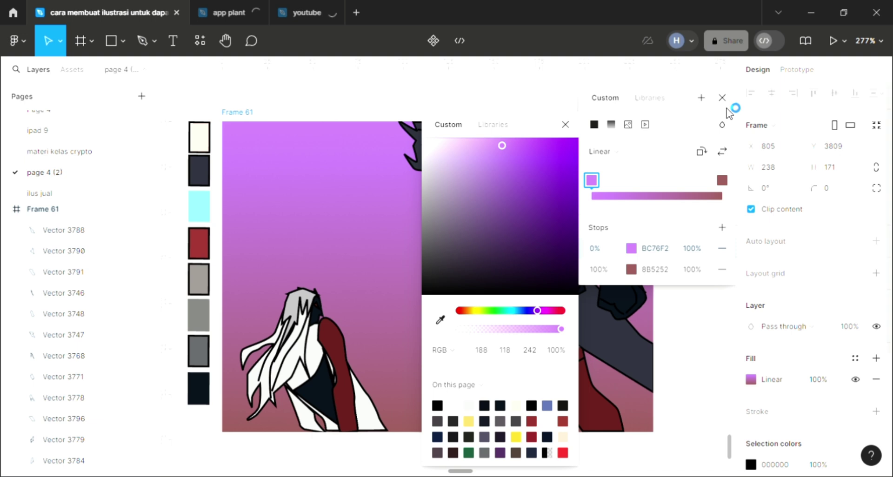
{"action": "key", "text": "Escape"}
{"action": "key", "text": "Escape"}
Draw the first black pen stripes across the upper red sleeve near the shoulder
{"action": "scroll", "coordinate": [328, 353], "scroll_direction": "up", "scroll_amount": 2}
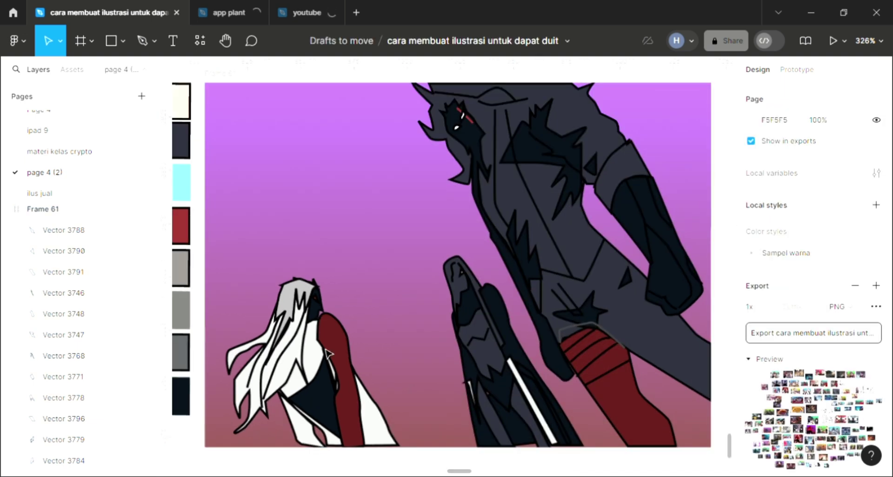
{"action": "key", "text": "p"}
{"action": "scroll", "coordinate": [328, 353], "scroll_direction": "up", "scroll_amount": 2}
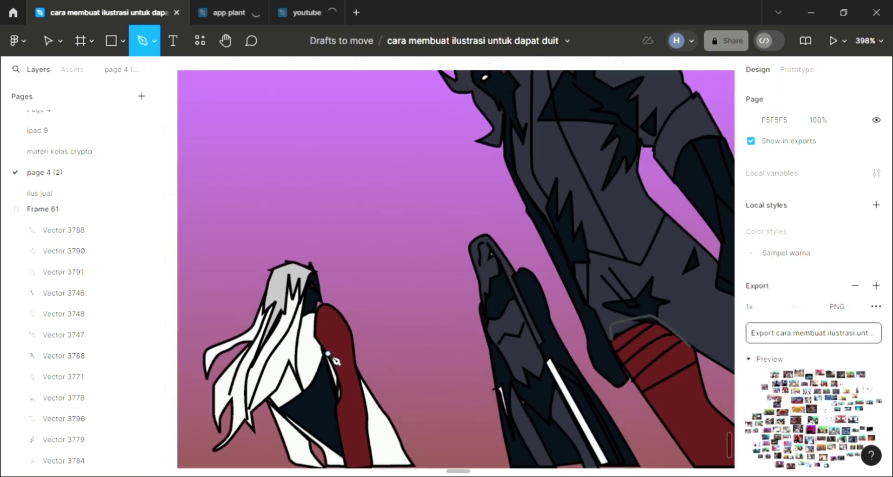
{"action": "scroll", "coordinate": [335, 361], "scroll_direction": "up", "scroll_amount": 3}
{"action": "scroll", "coordinate": [321, 316], "scroll_direction": "up", "scroll_amount": 3}
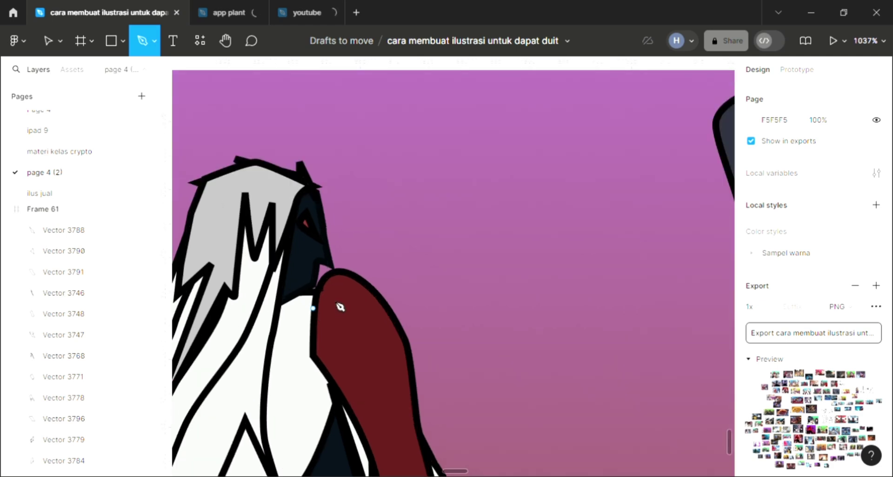
{"action": "left_click", "coordinate": [313, 308]}
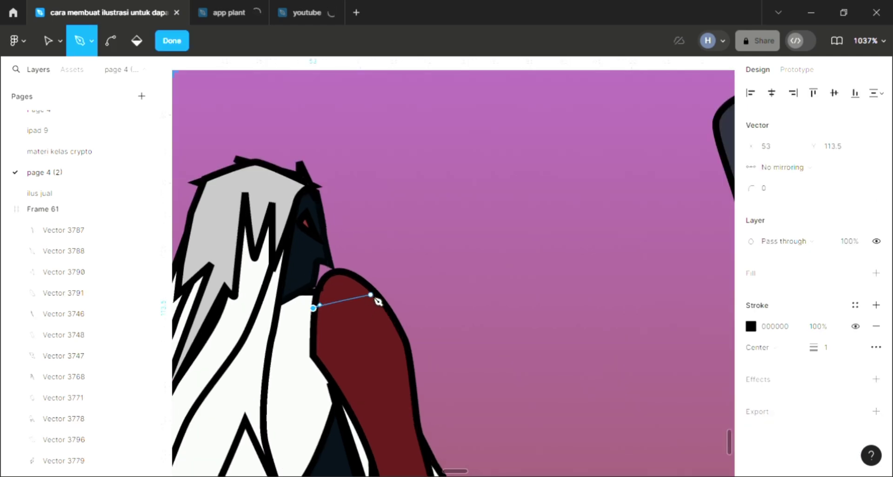
{"action": "left_click_drag", "start_coordinate": [371, 295], "coordinate": [377, 298]}
{"action": "scroll", "coordinate": [381, 304], "scroll_direction": "left", "scroll_amount": 5}
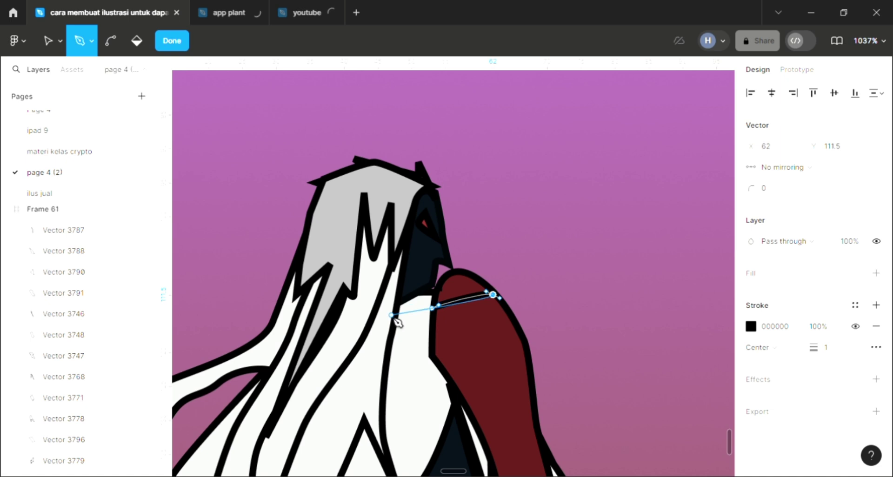
{"action": "key", "text": "Escape"}
{"action": "key", "text": "p"}
{"action": "left_click", "coordinate": [428, 338]}
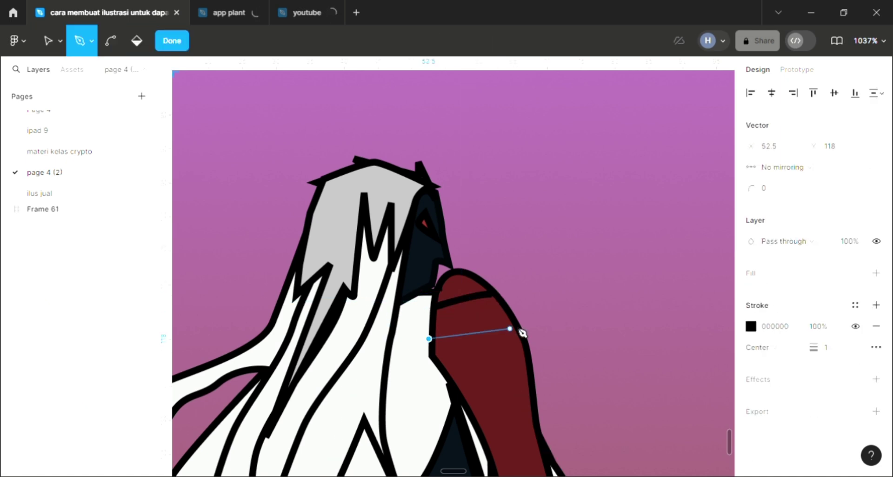
{"action": "left_click_drag", "start_coordinate": [513, 322], "coordinate": [520, 329]}
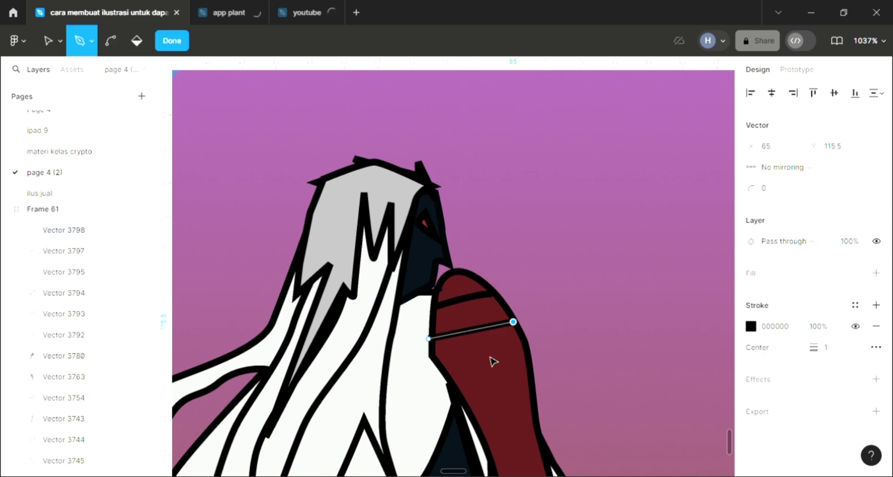
{"action": "key", "text": "Escape"}
{"action": "left_click", "coordinate": [441, 368]}
{"action": "left_click", "coordinate": [526, 352]}
{"action": "key", "text": "Escape"}
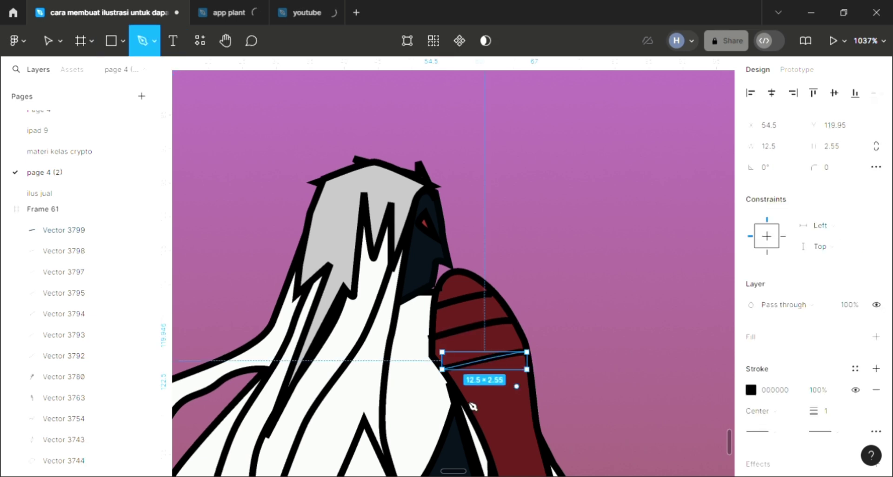
{"action": "key", "text": "p"}
{"action": "left_click", "coordinate": [465, 400]}
{"action": "left_click", "coordinate": [530, 390]}
{"action": "key", "text": "Escape"}
Add three more black stripes across the middle of the sleeve
{"action": "scroll", "coordinate": [535, 393], "scroll_direction": "down", "scroll_amount": 2}
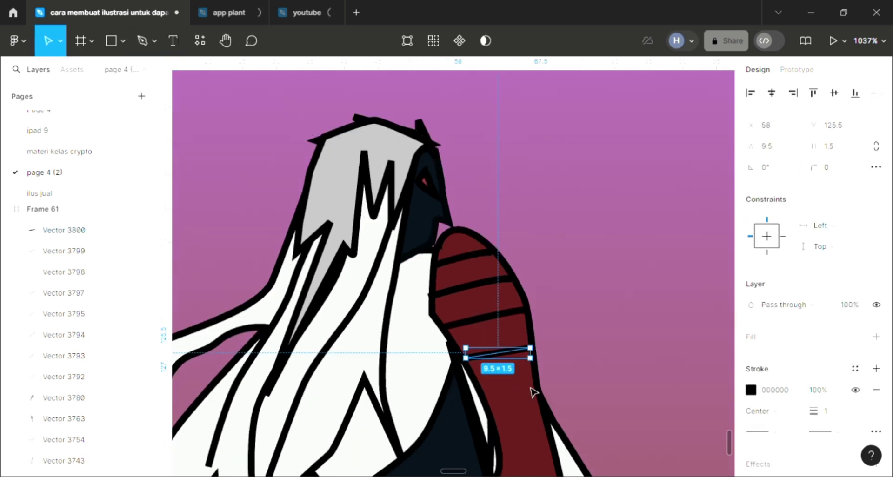
{"action": "scroll", "coordinate": [522, 367], "scroll_direction": "down", "scroll_amount": 1}
{"action": "key", "text": "p"}
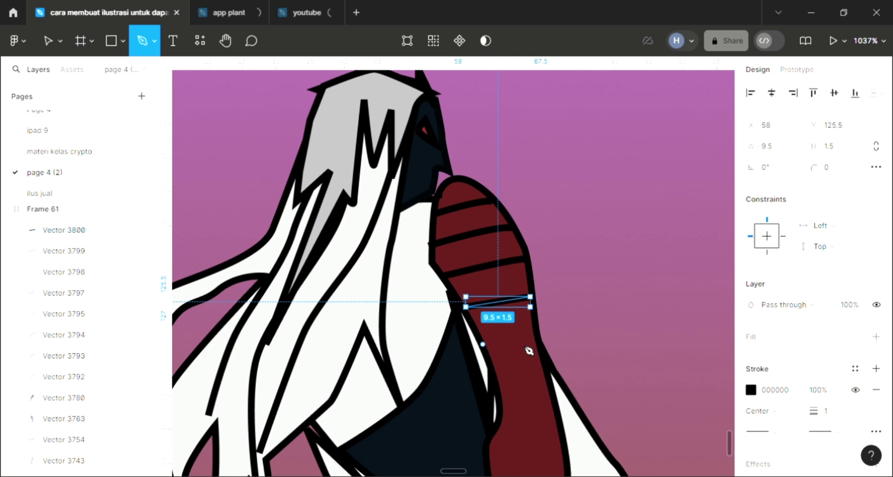
{"action": "left_click", "coordinate": [483, 344]}
{"action": "left_click", "coordinate": [538, 337]}
{"action": "key", "text": "Escape"}
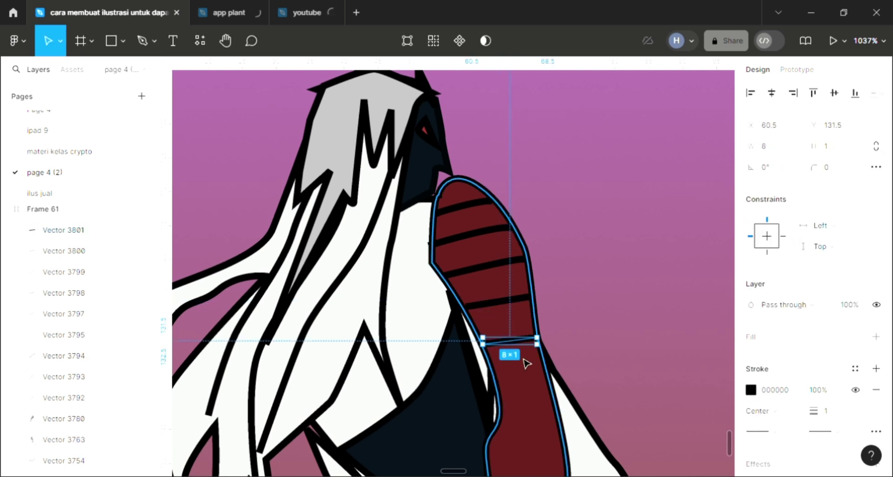
{"action": "scroll", "coordinate": [540, 347], "scroll_direction": "down", "scroll_amount": 1}
{"action": "key", "text": "p"}
{"action": "left_click", "coordinate": [493, 339]}
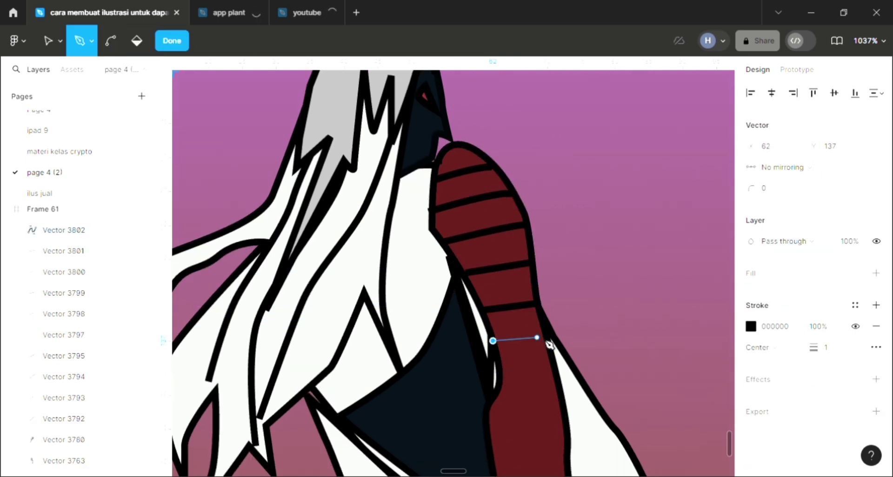
{"action": "left_click", "coordinate": [543, 339]}
{"action": "key", "text": "Escape"}
{"action": "key", "text": "p"}
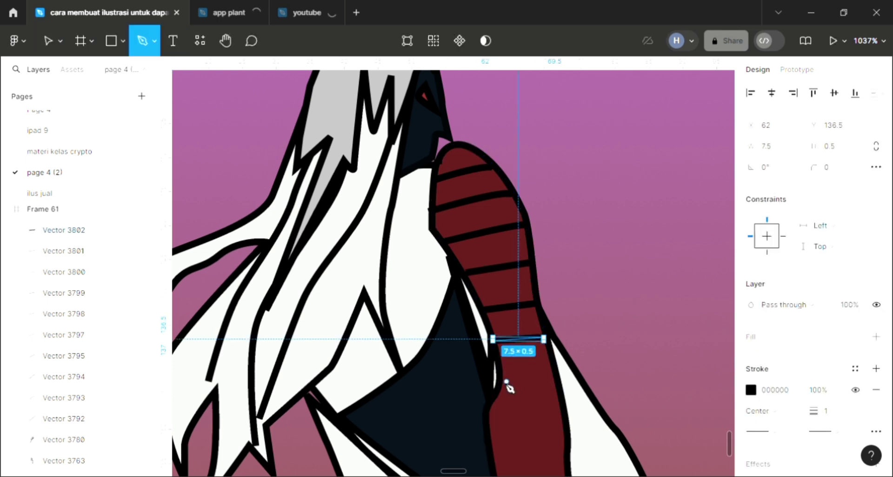
{"action": "left_click", "coordinate": [499, 379]}
{"action": "left_click", "coordinate": [550, 378]}
{"action": "key", "text": "Escape"}
Draw the final stripes, including one slanted, down to the sleeve's lower end
{"action": "scroll", "coordinate": [530, 397], "scroll_direction": "down", "scroll_amount": 1}
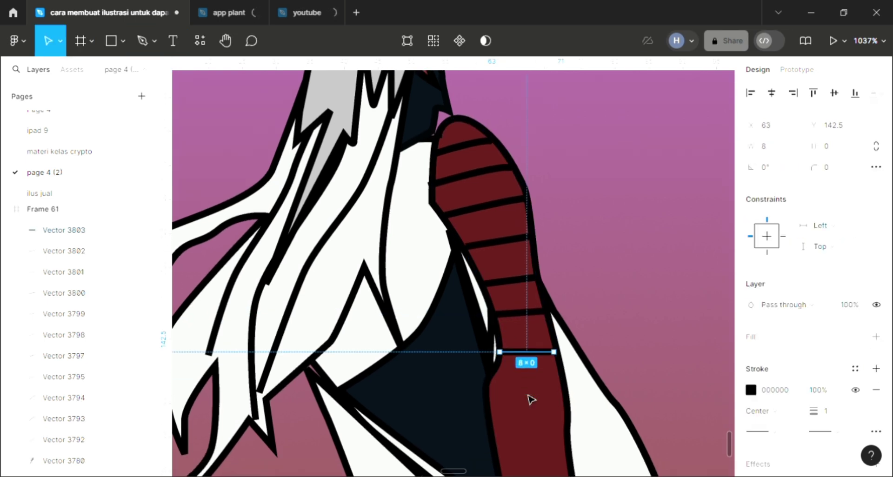
{"action": "key", "text": "p"}
{"action": "left_click", "coordinate": [489, 380]}
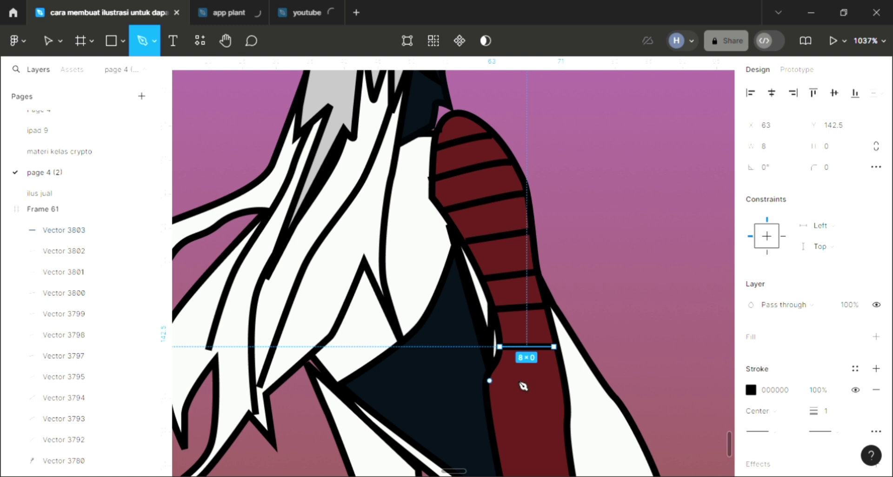
{"action": "left_click", "coordinate": [564, 375]}
{"action": "key", "text": "Escape"}
{"action": "scroll", "coordinate": [575, 374], "scroll_direction": "down", "scroll_amount": 2}
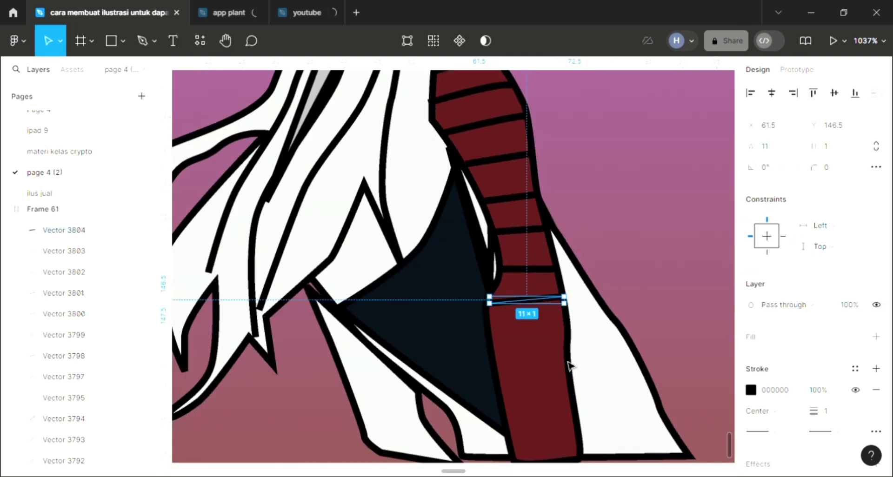
{"action": "scroll", "coordinate": [570, 366], "scroll_direction": "down", "scroll_amount": 1}
{"action": "key", "text": "p"}
{"action": "left_click", "coordinate": [493, 308]}
{"action": "left_click", "coordinate": [564, 321]}
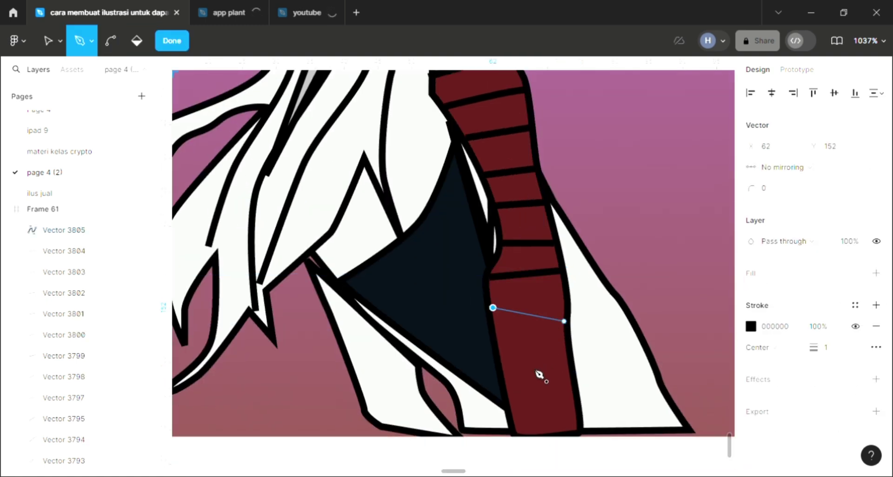
{"action": "key", "text": "Escape"}
{"action": "left_click", "coordinate": [502, 369]}
{"action": "left_click", "coordinate": [576, 369]}
{"action": "key", "text": "Escape"}
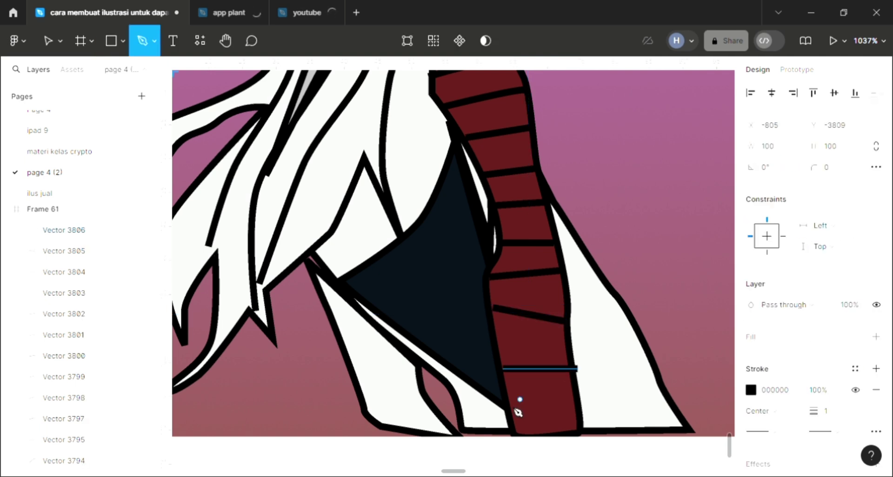
{"action": "left_click", "coordinate": [510, 406]}
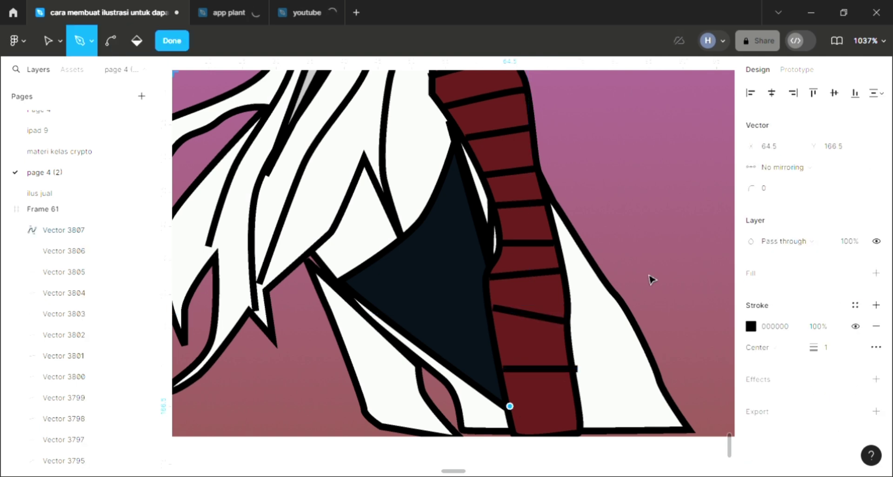
{"action": "left_click", "coordinate": [575, 400]}
{"action": "key", "text": "Escape"}
{"action": "key", "text": "Escape"}
Zoom out to fit Frame 61 and view the whole striped-sleeve illustration
{"action": "key", "text": "shift+2"}
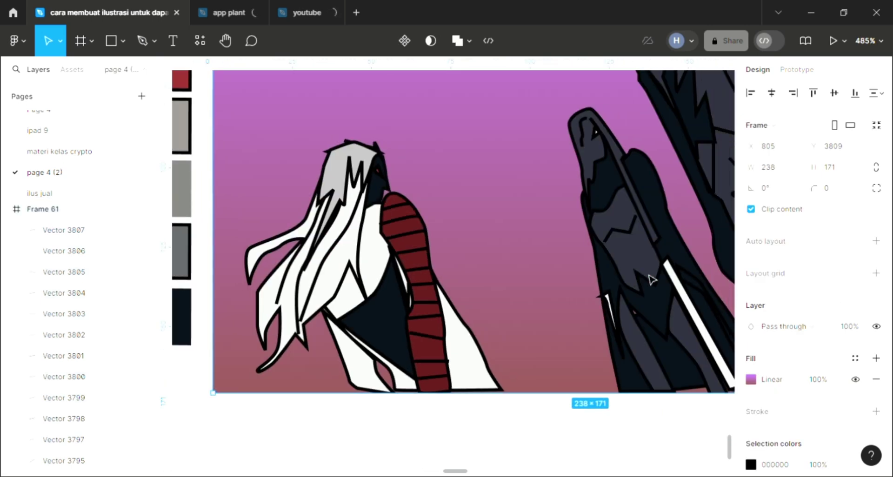
{"action": "key", "text": "shift+1"}
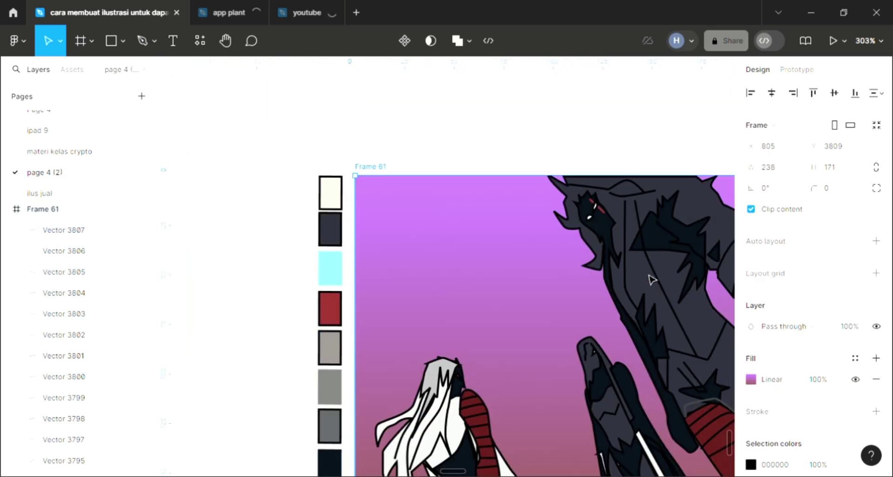